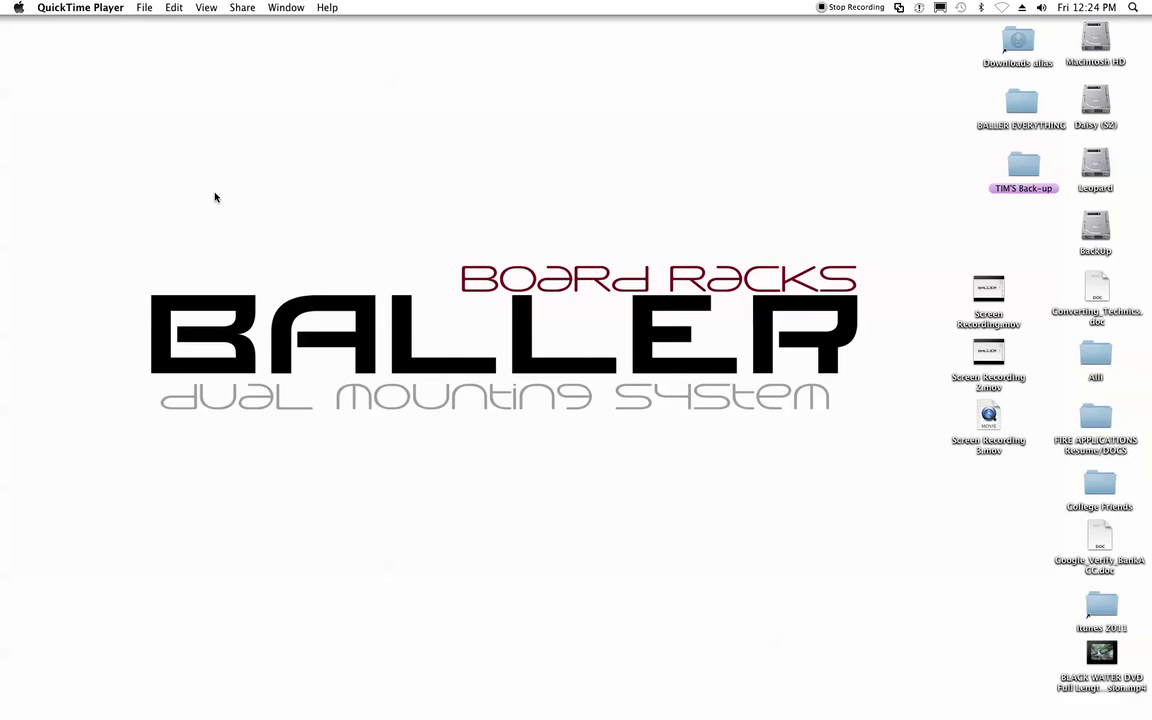
- Open the Apple menu in Finder to reach System Preferences
left_click(62, 64)
- In the Mouse pane, set tracking speed to about mid-scale and nudge scrolling speed, then return to all preferences
left_click(19, 8)
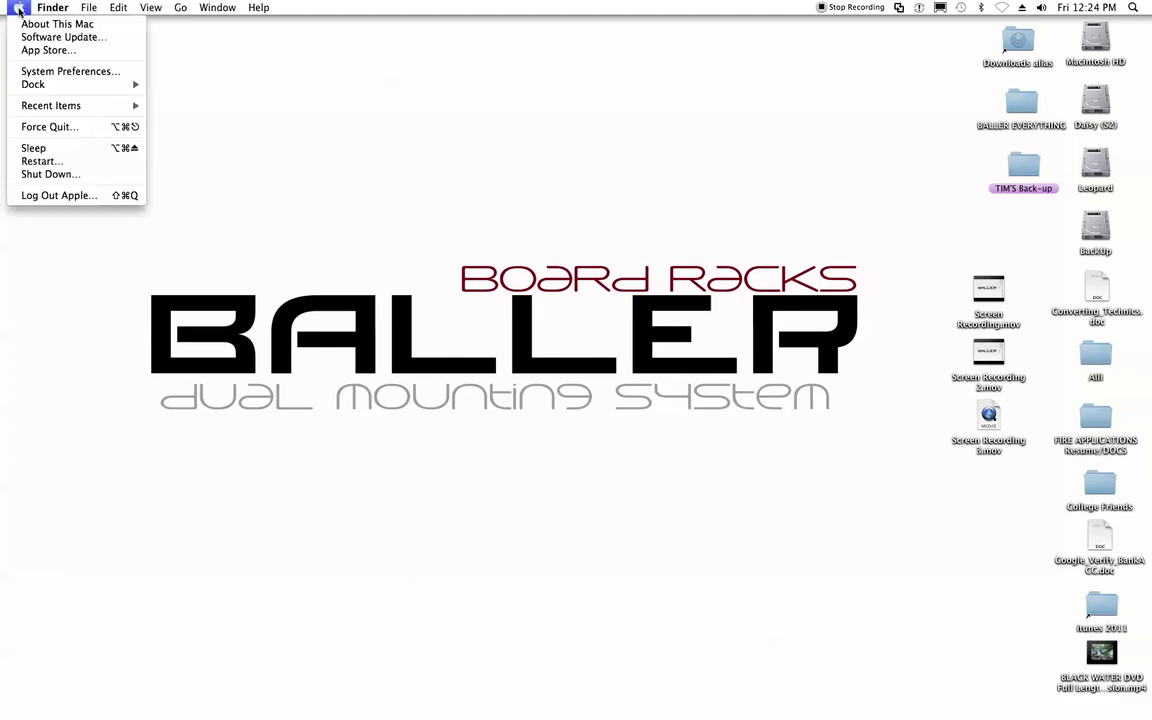
left_click(55, 72)
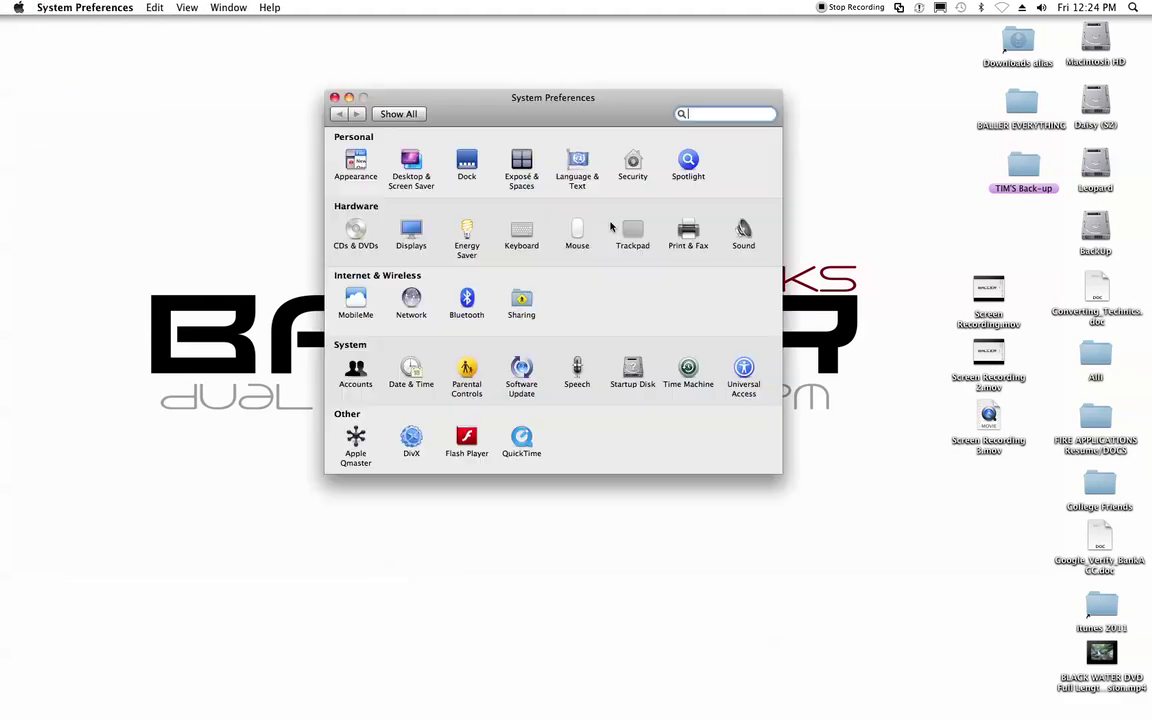
left_click(578, 232)
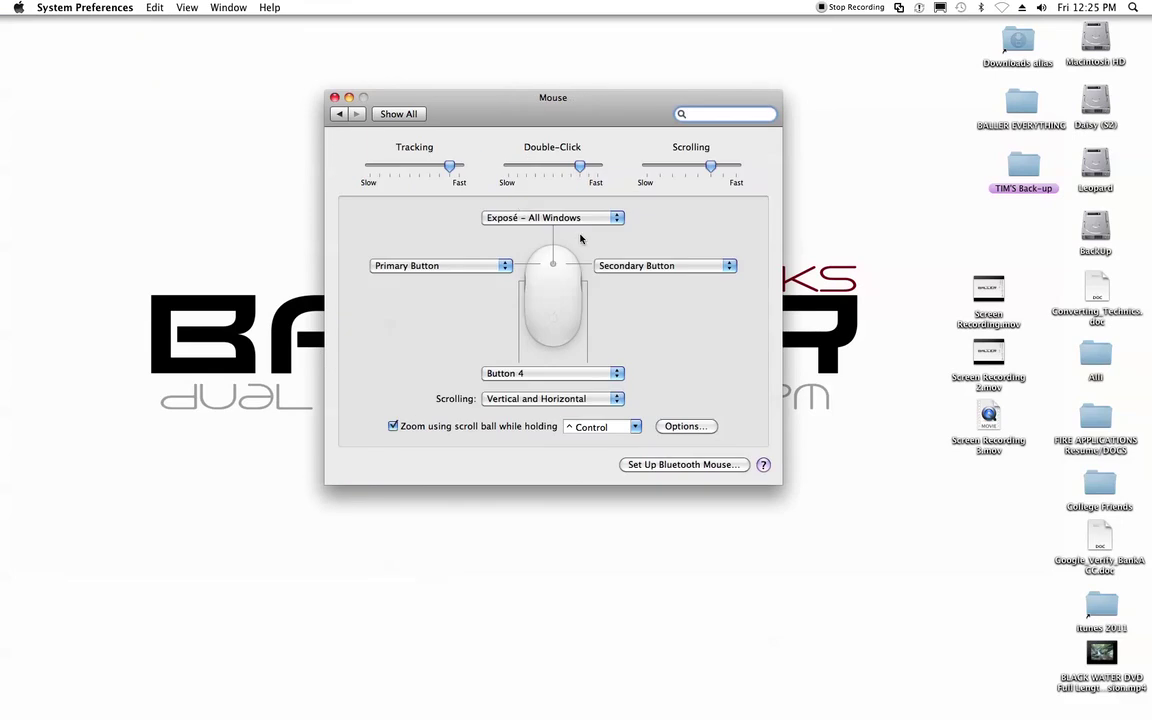
mouse_move(449, 166)
left_mouse_down()
mouse_move(397, 166)
mouse_move(438, 172)
left_mouse_up()
mouse_move(710, 168)
left_mouse_down()
mouse_move(684, 172)
mouse_move(722, 168)
left_mouse_up()
left_click(340, 115)
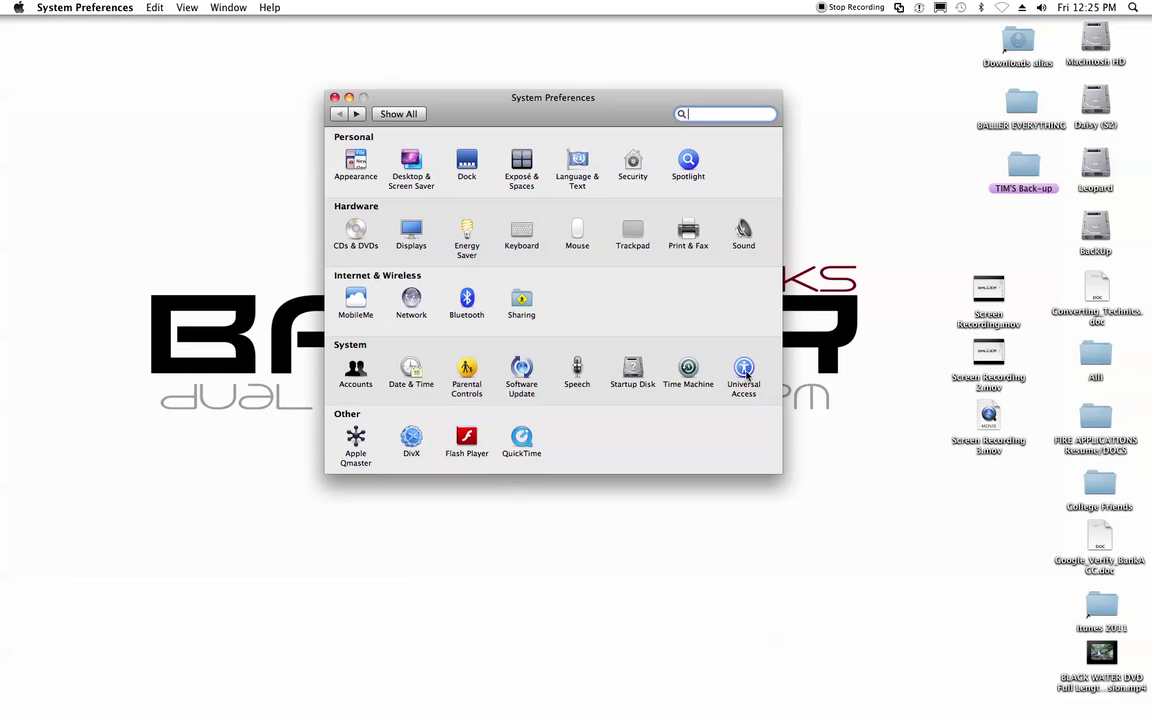
left_click(745, 372)
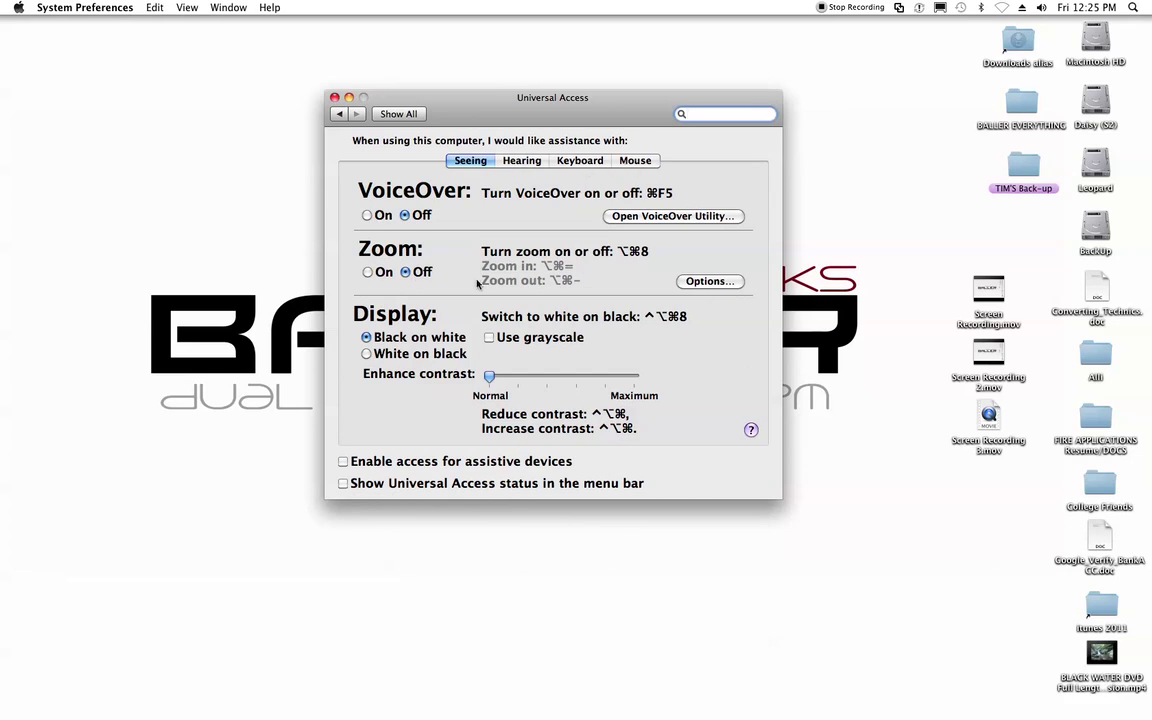
left_click(636, 164)
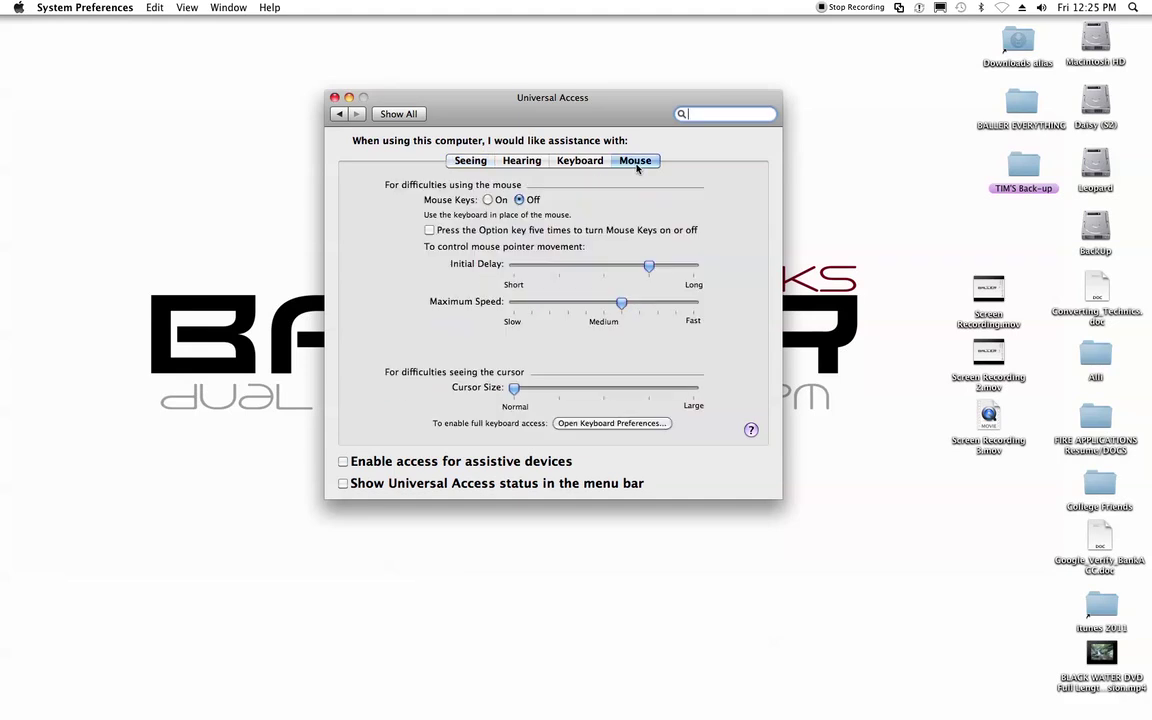
left_click(583, 162)
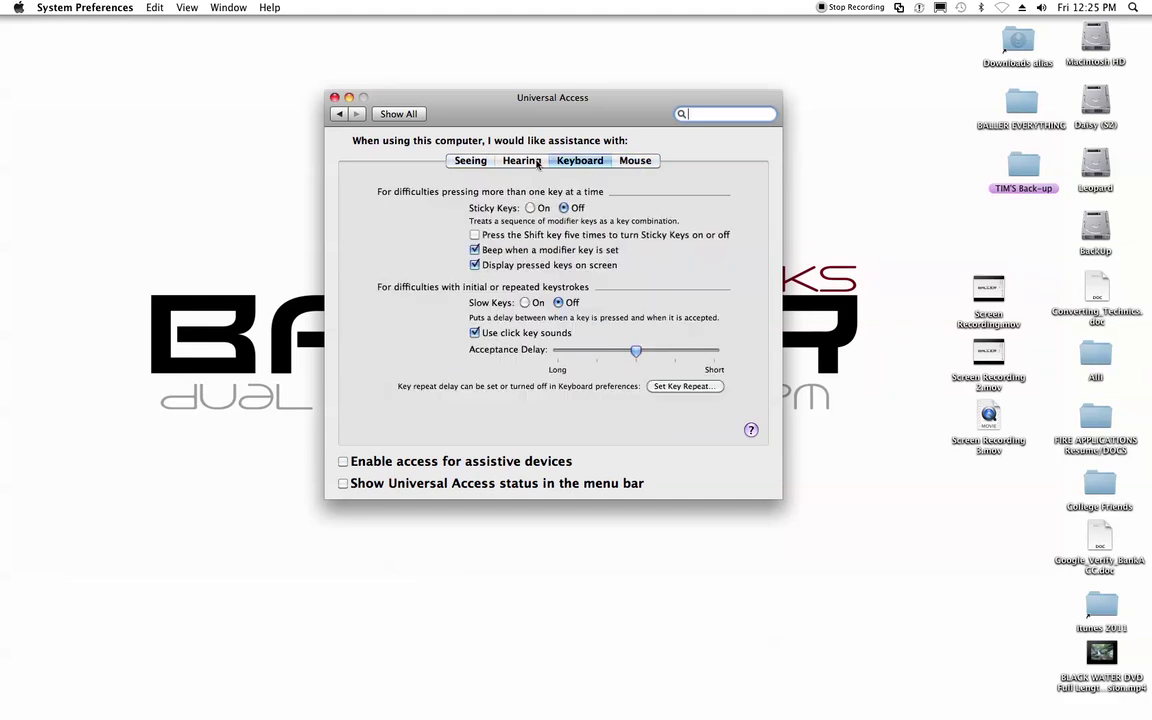
left_click(528, 161)
left_click(468, 160)
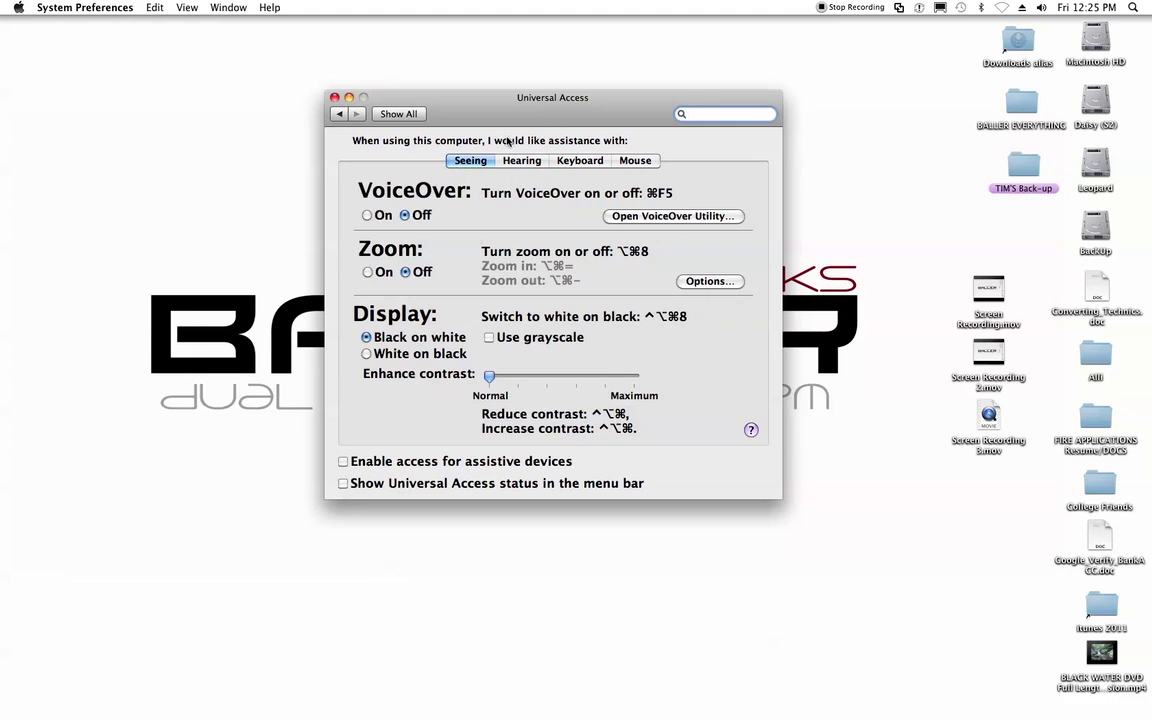
left_click(340, 115)
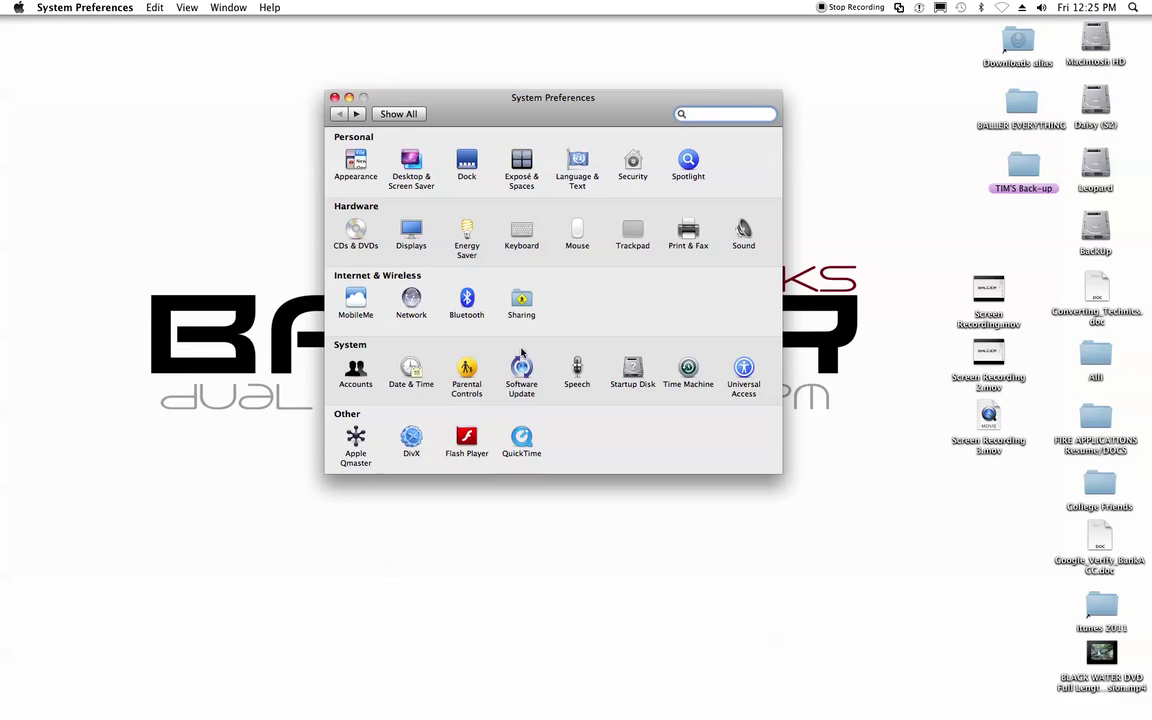
- Remove VMware Fusion Helper from the Accounts login items, leaving only HPEventHandler
left_click(371, 372)
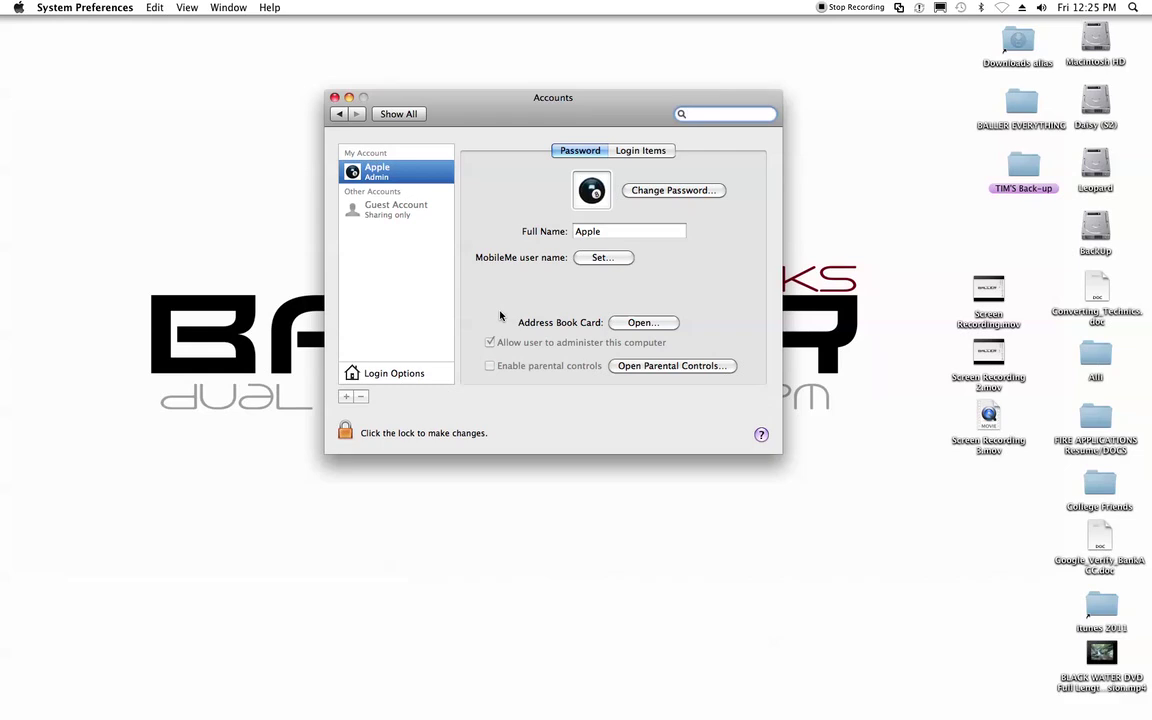
left_click(660, 151)
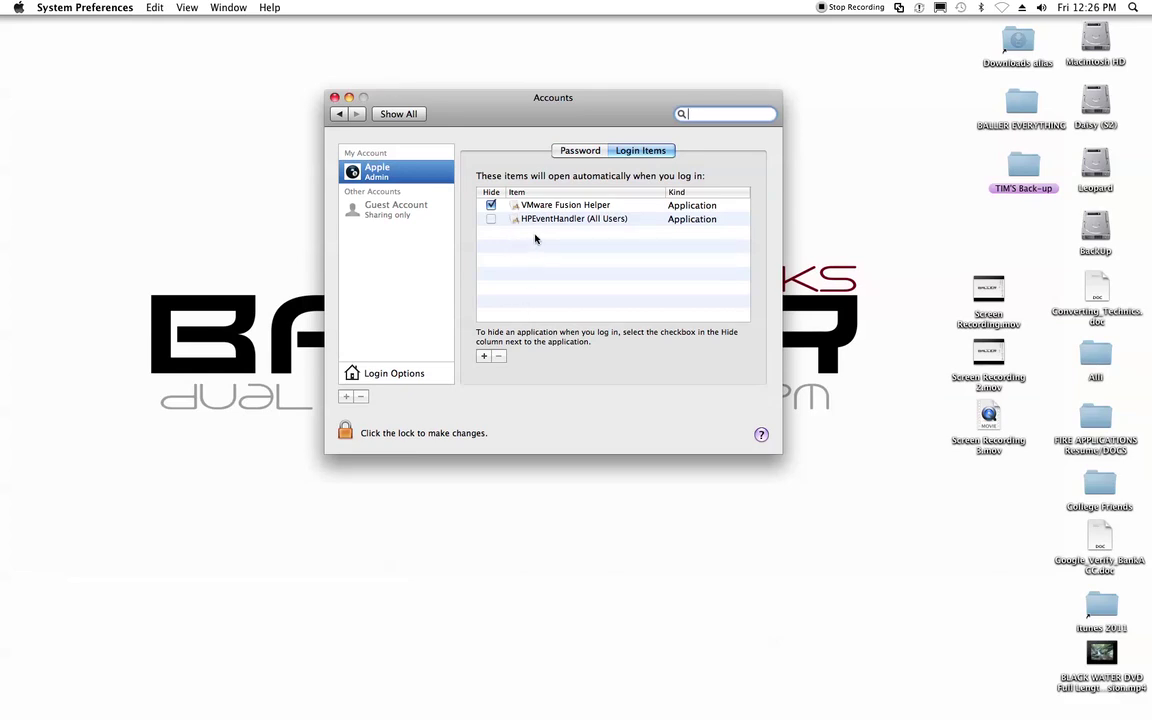
left_click(500, 205)
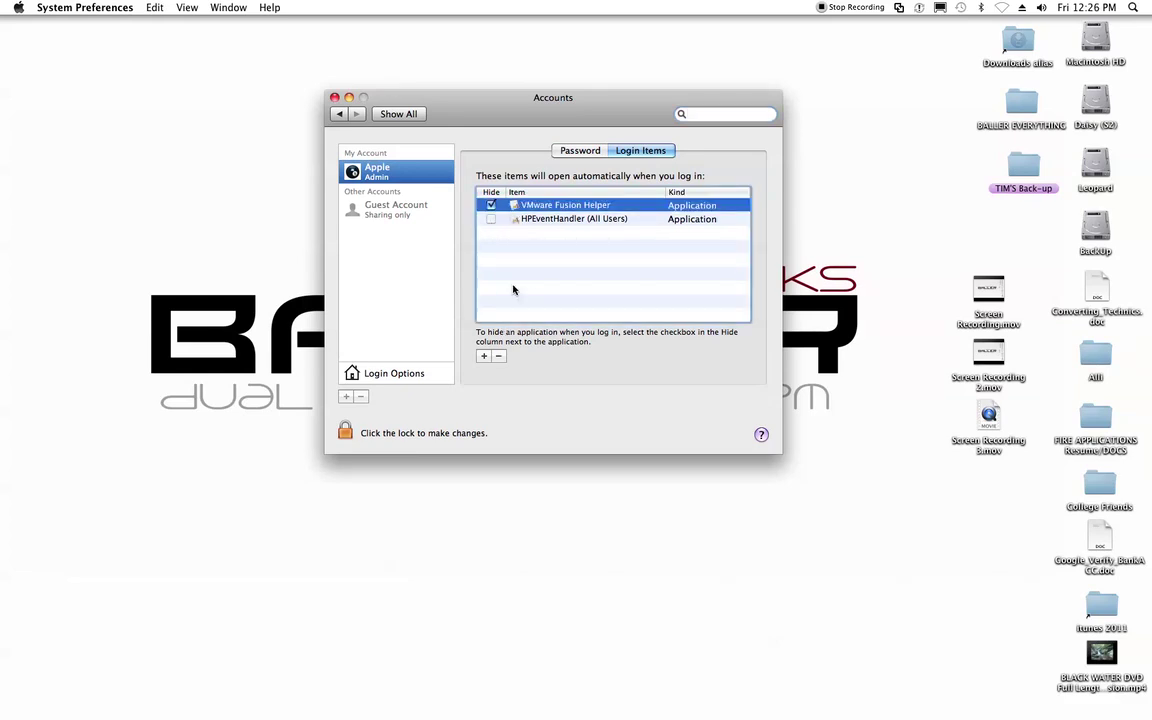
left_click(499, 357)
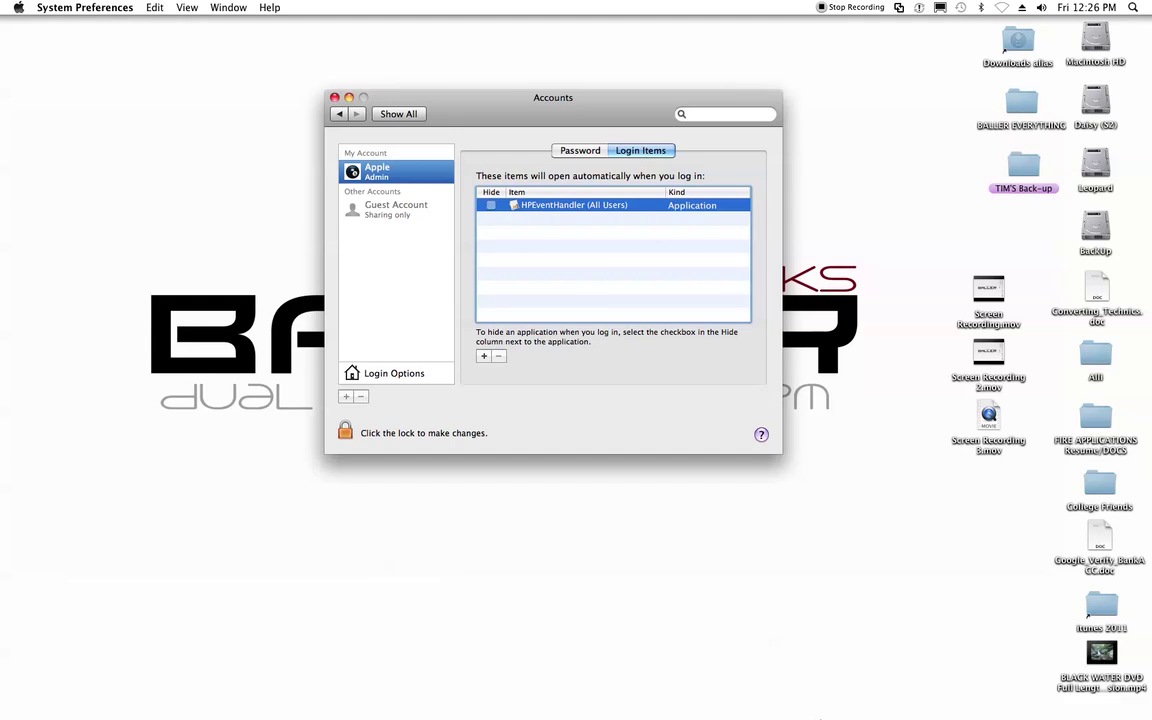
mouse_move(830, 705)
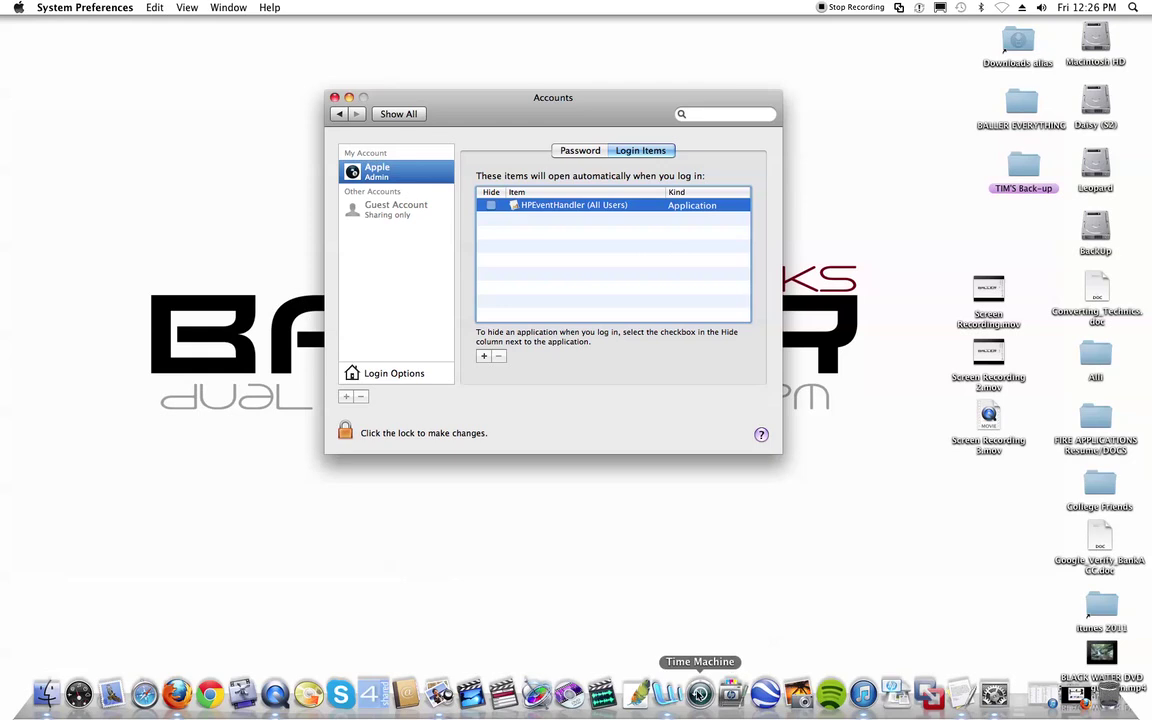
mouse_move(283, 700)
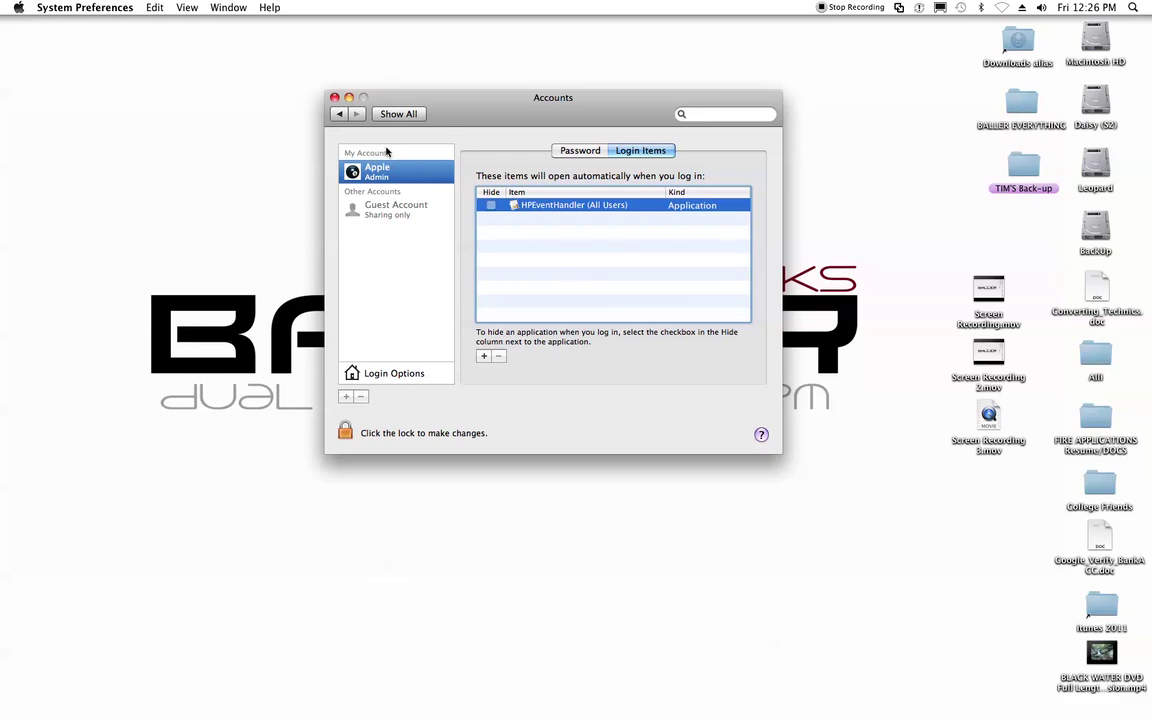
left_click(339, 113)
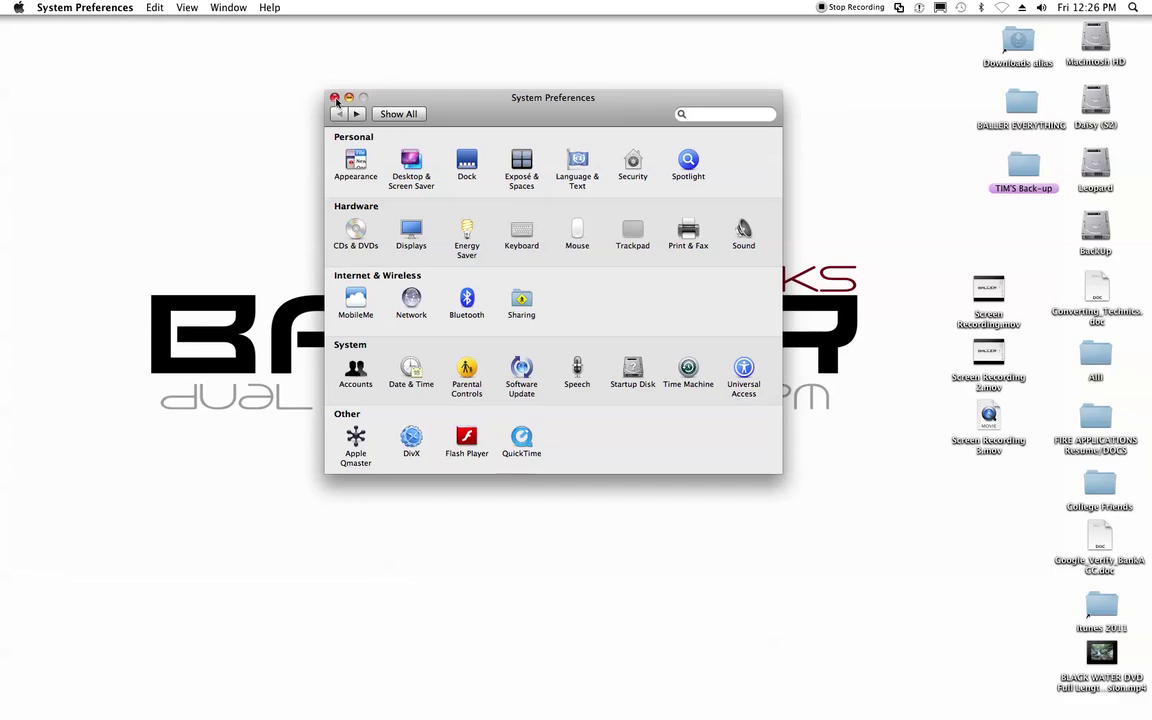
- Close System Preferences and open the Applications folder on the Leopard drive
left_click(335, 98)
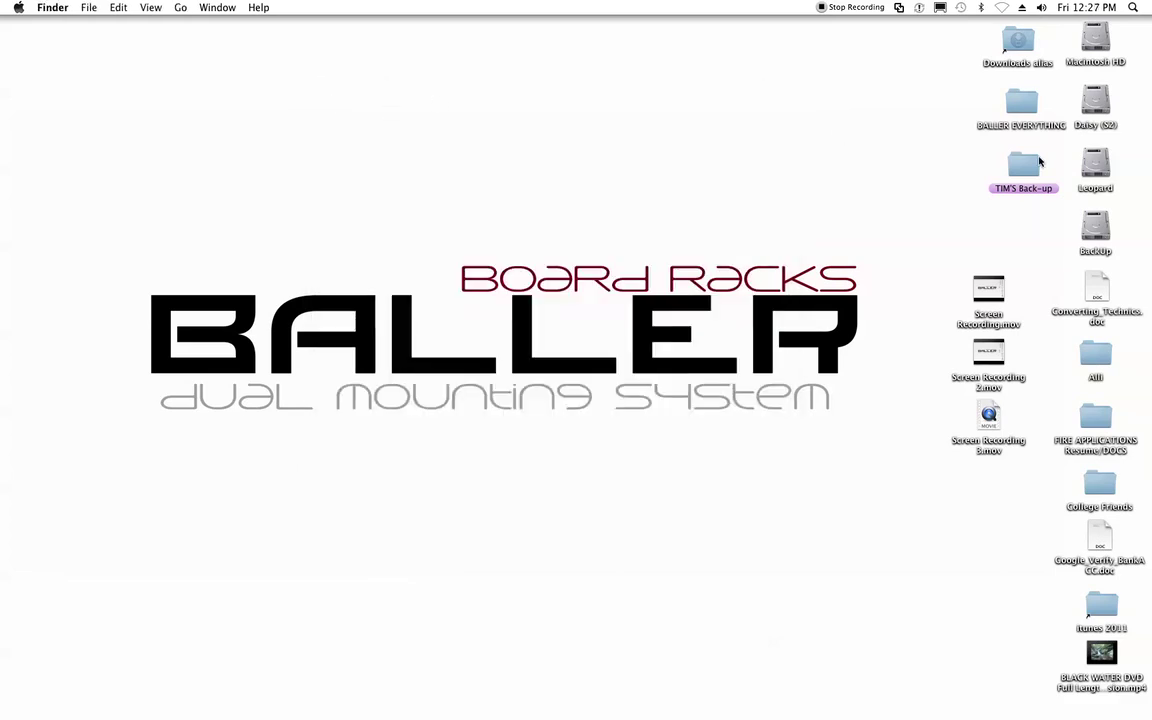
double_click(1093, 171)
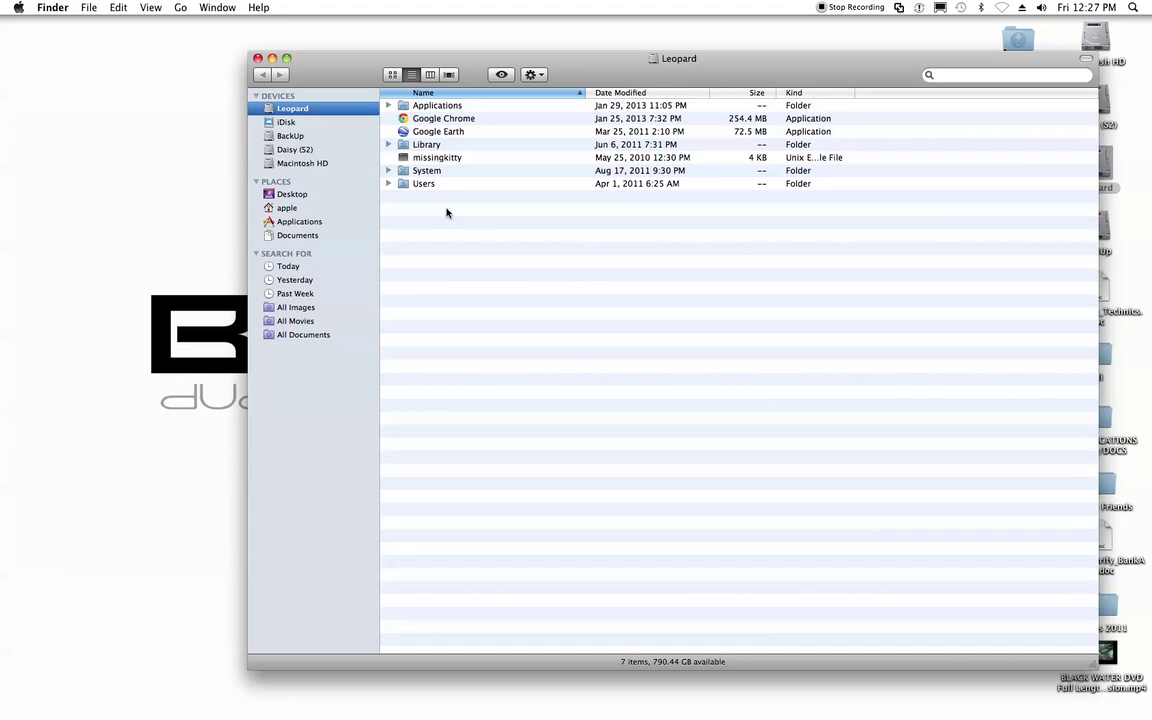
double_click(443, 108)
scroll(535, 185, "up", 3)
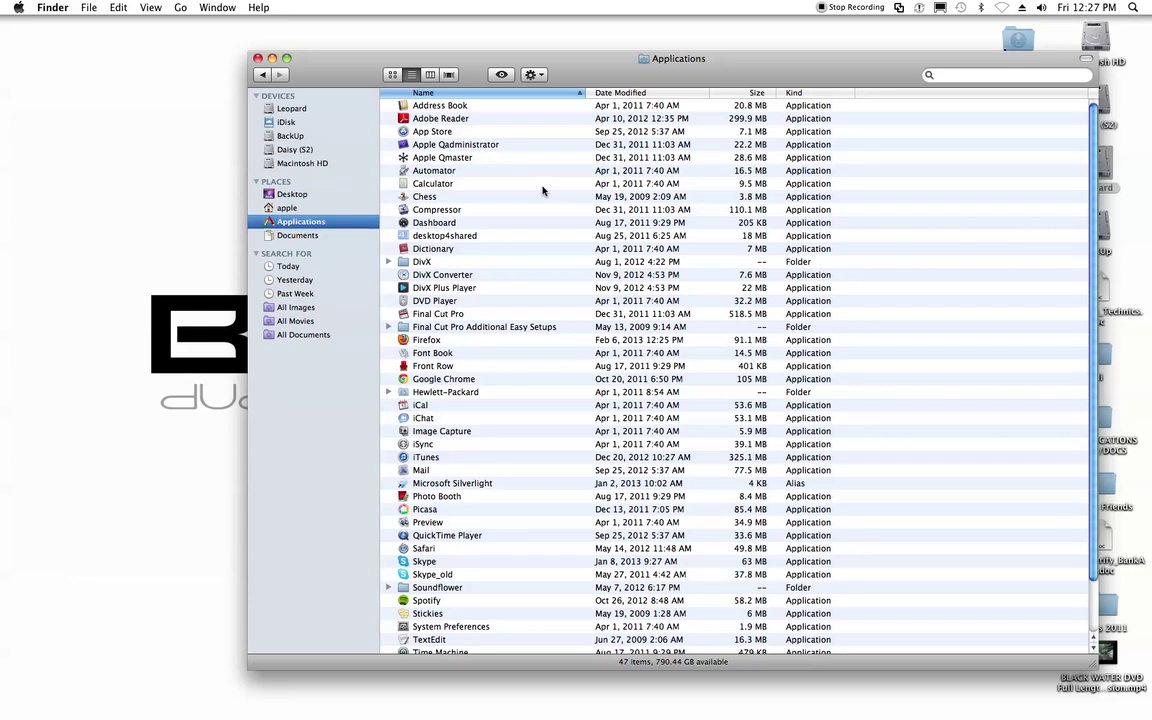
- Move DivX Plus Player and Chess to the Trash, authorising with the admin password
left_click(465, 288)
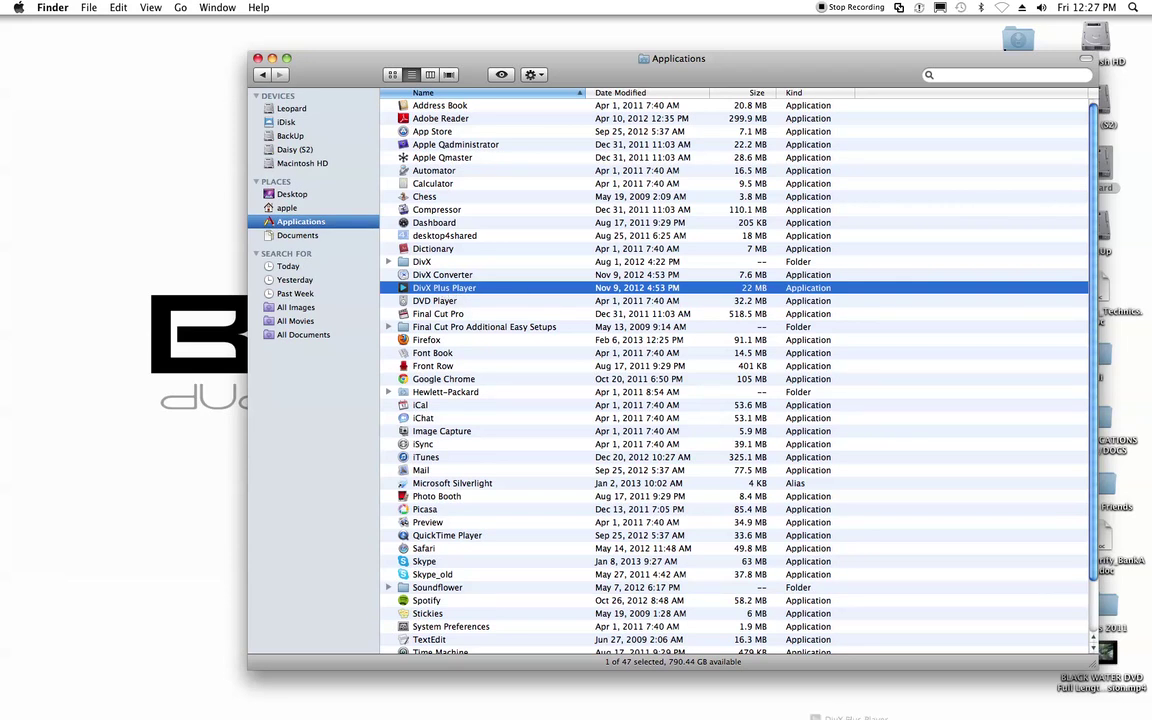
mouse_move(1080, 710)
left_click_drag(1080, 710, 1100, 697)
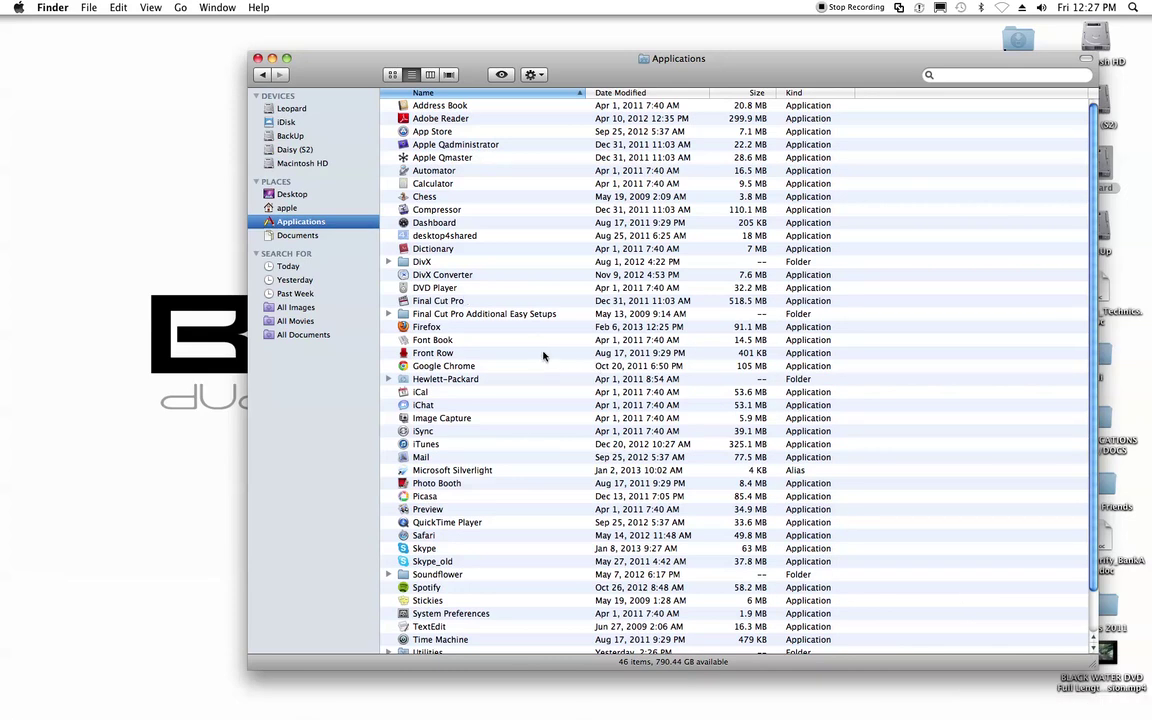
left_click(431, 198)
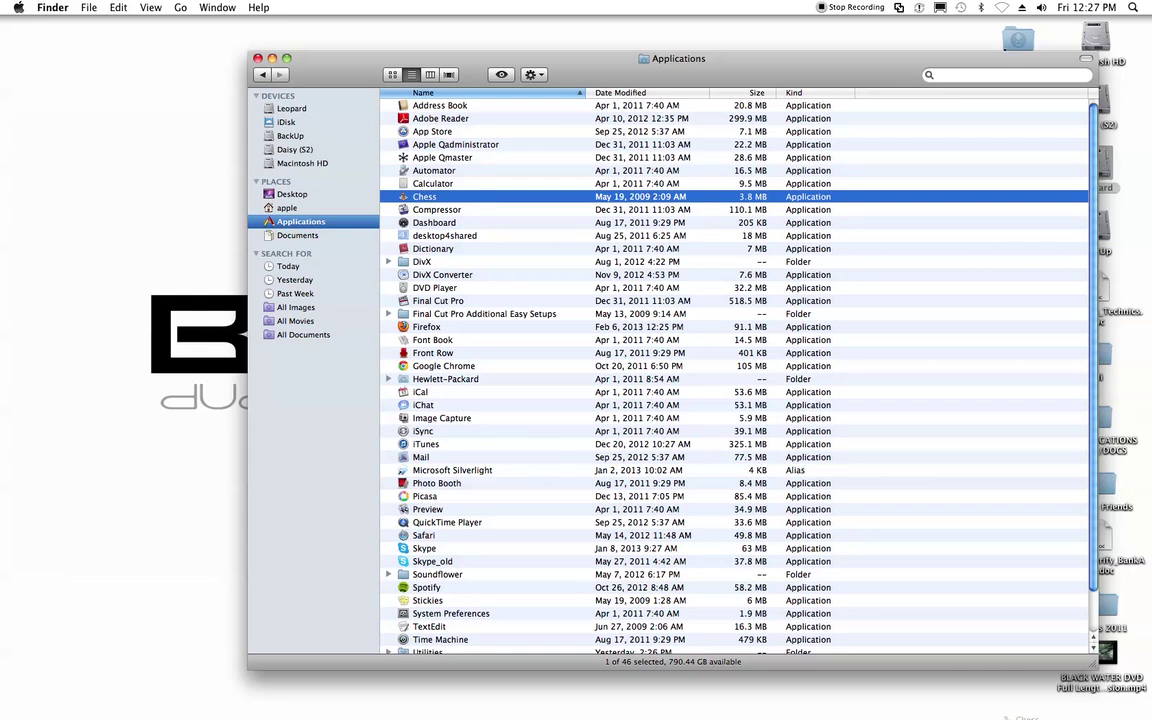
mouse_move(1097, 708)
key("super+BackSpace")
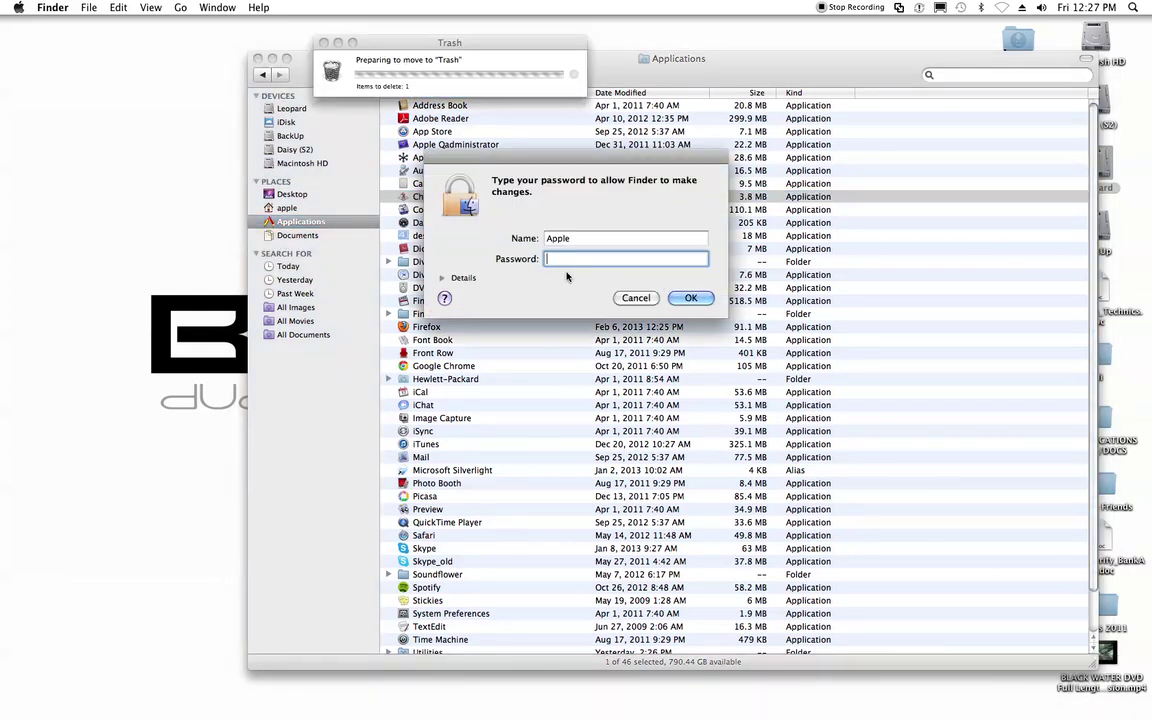
left_click(694, 302)
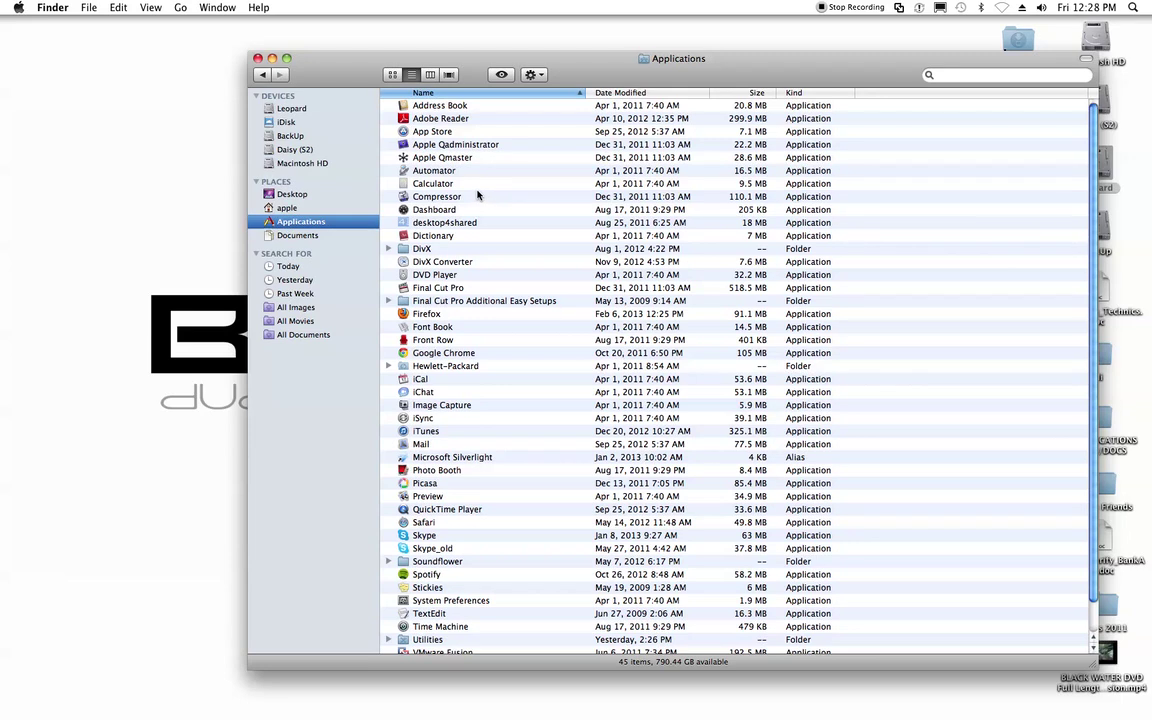
- Trash Calculator, the DivX folder and DivX Converter from Applications
left_click(410, 183)
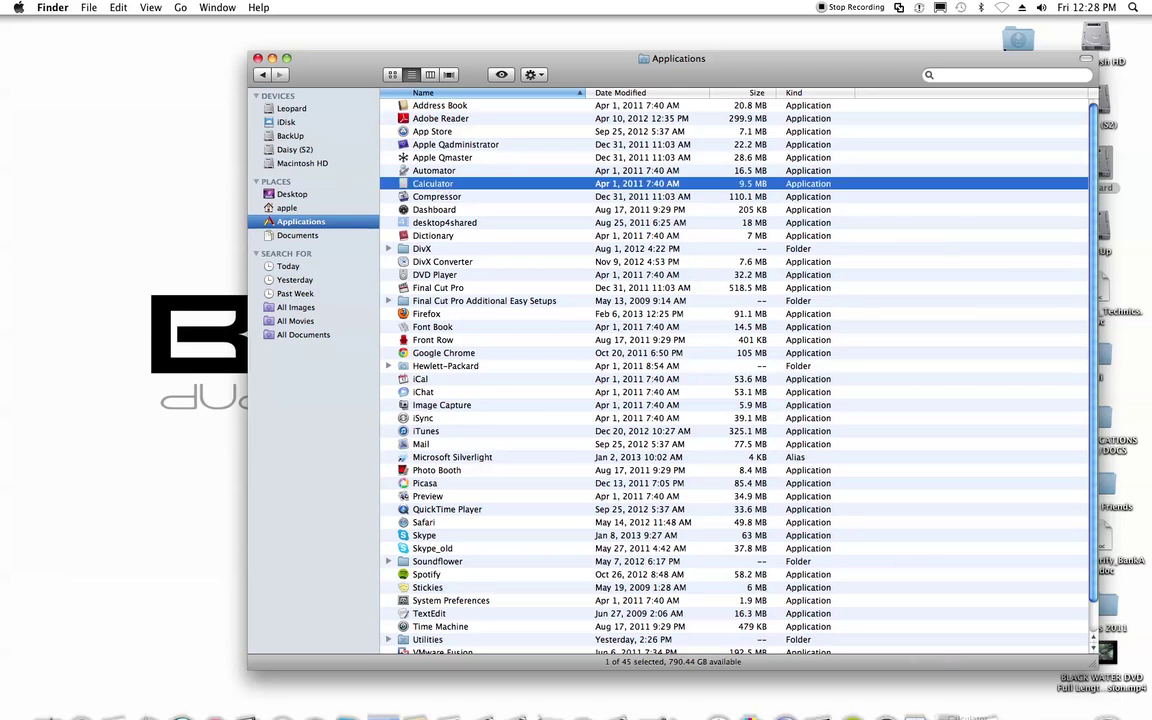
left_click_drag(420, 183, 996, 632)
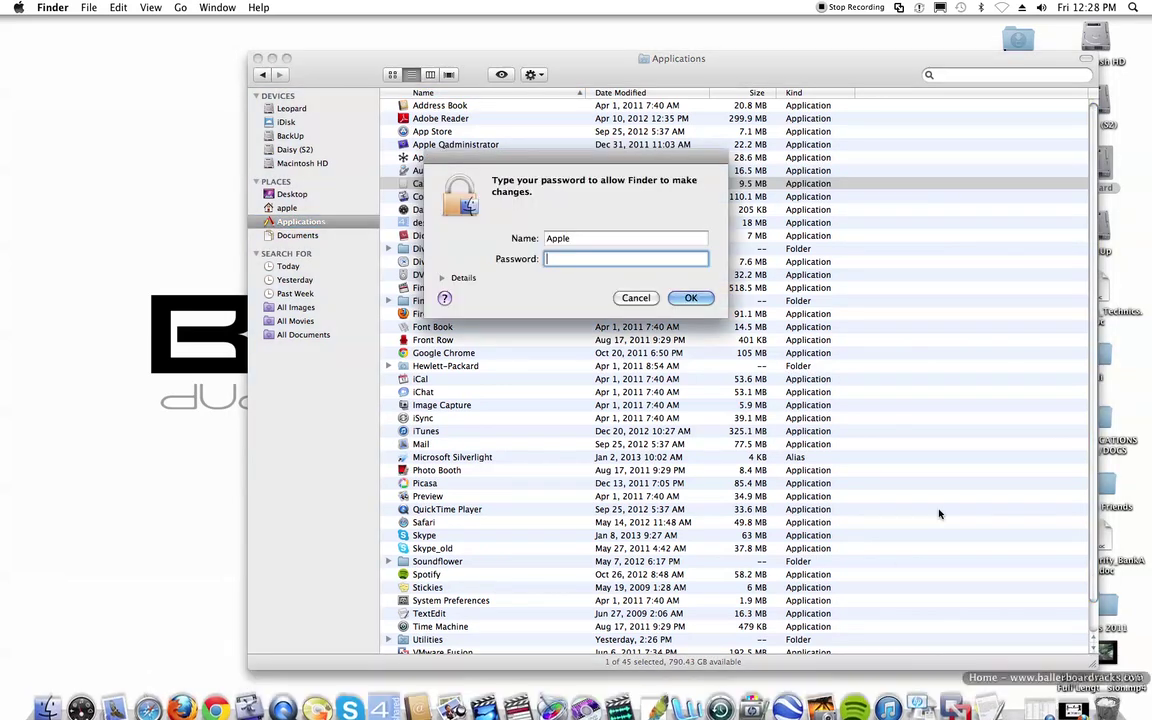
left_click(688, 302)
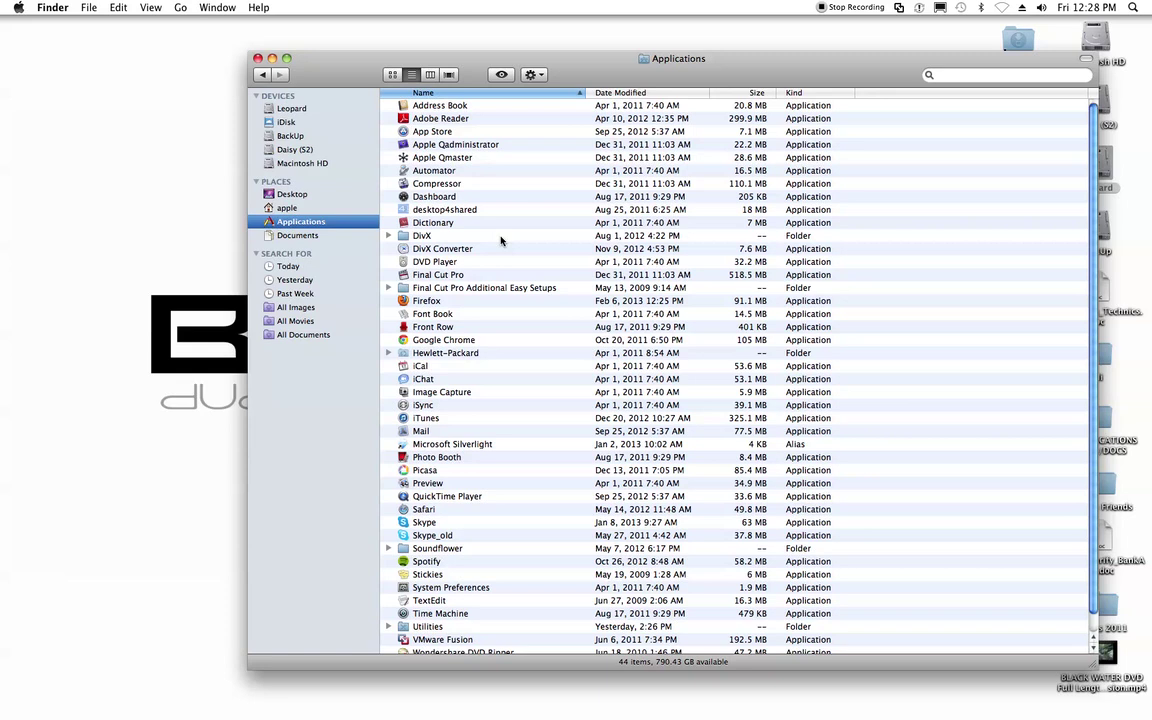
scroll(500, 240, "down", 2)
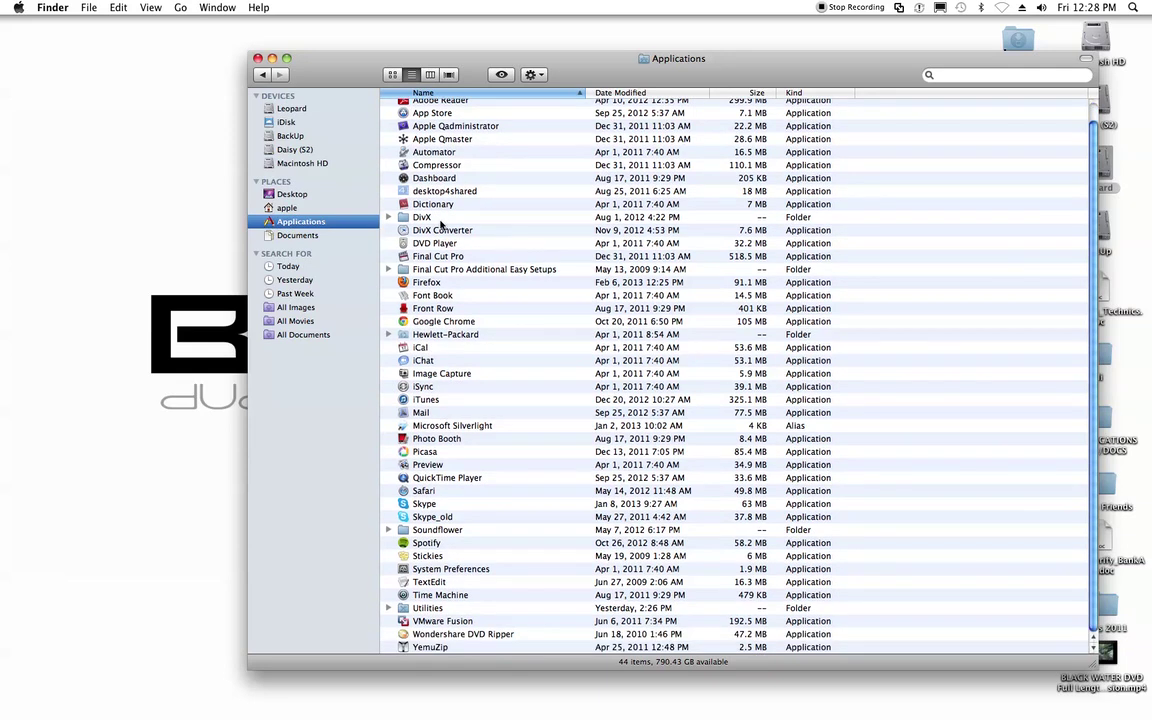
left_click(440, 221)
mouse_move(1103, 716)
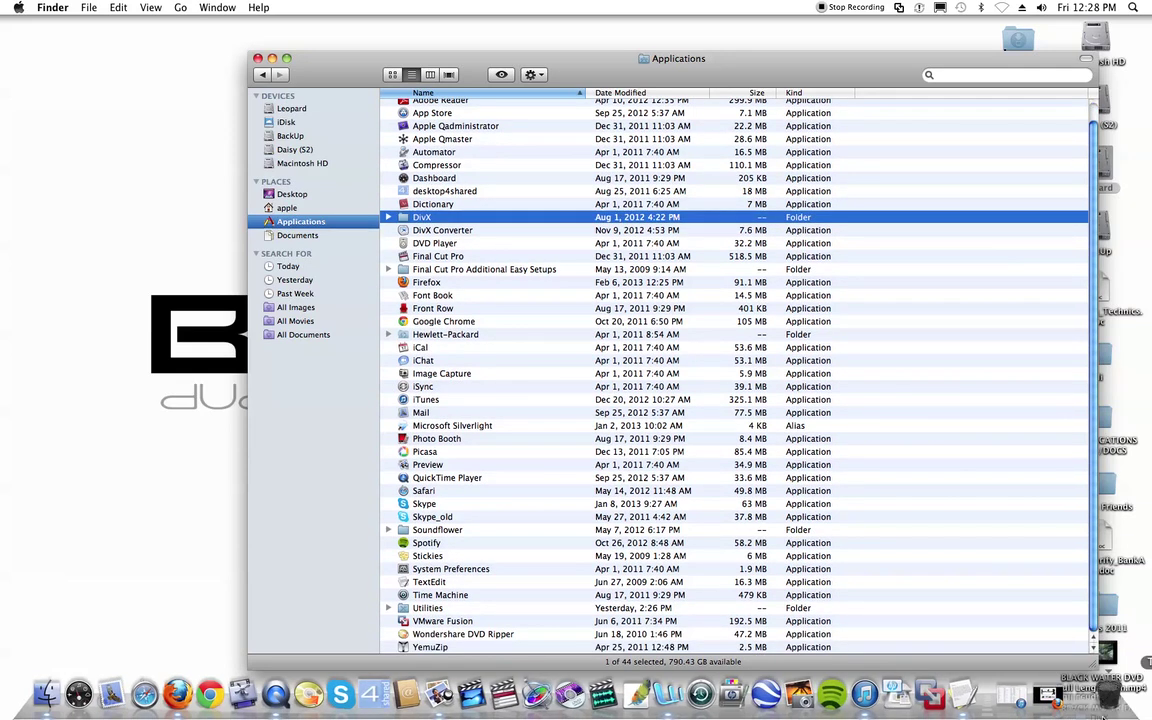
key("super+BackSpace")
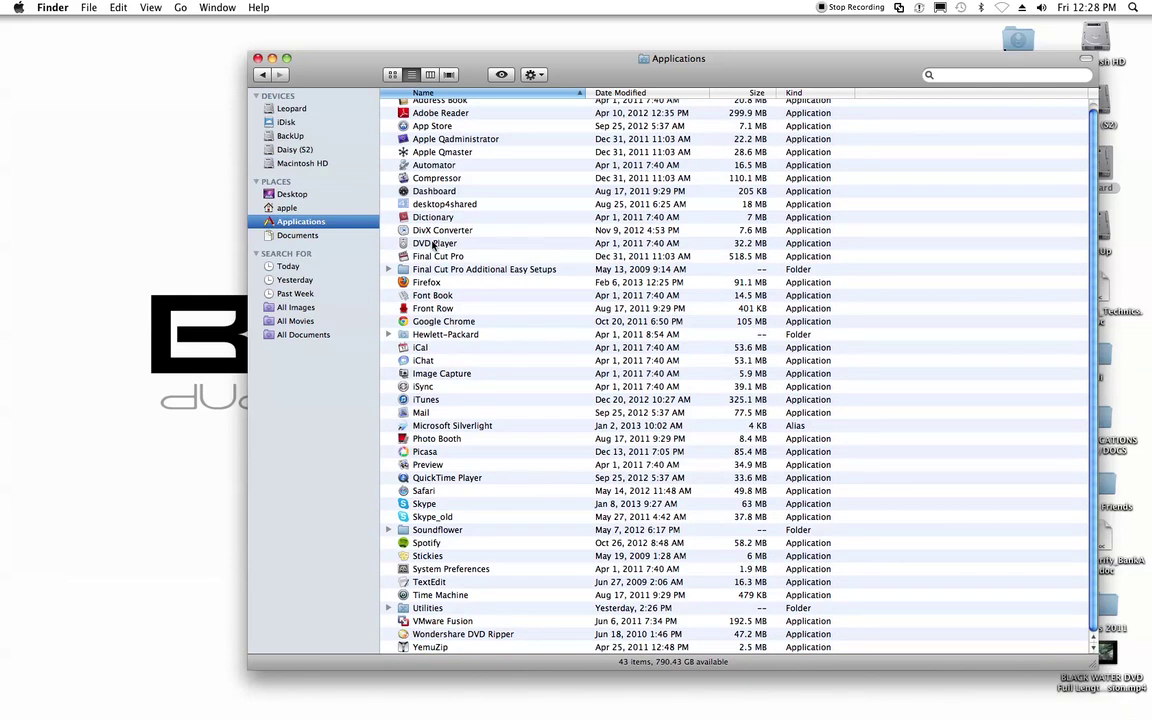
left_click_drag(440, 234, 1105, 706)
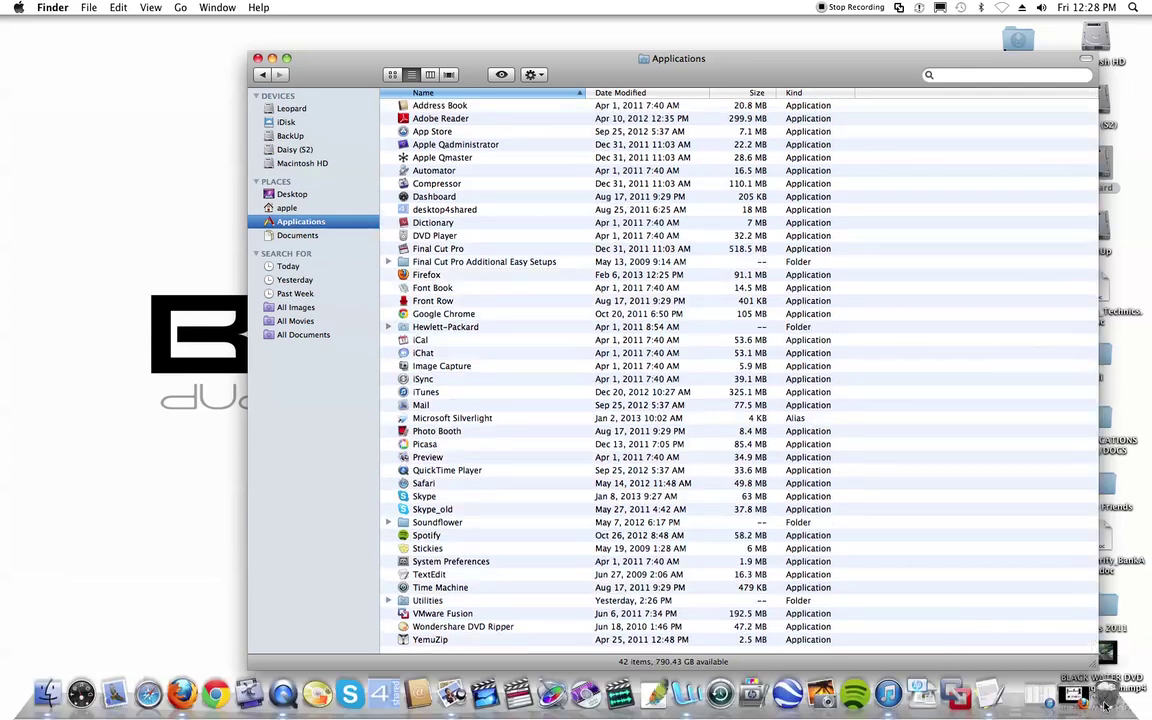
- Trash iChat and Photo Booth, authorising each removal
left_click(429, 354)
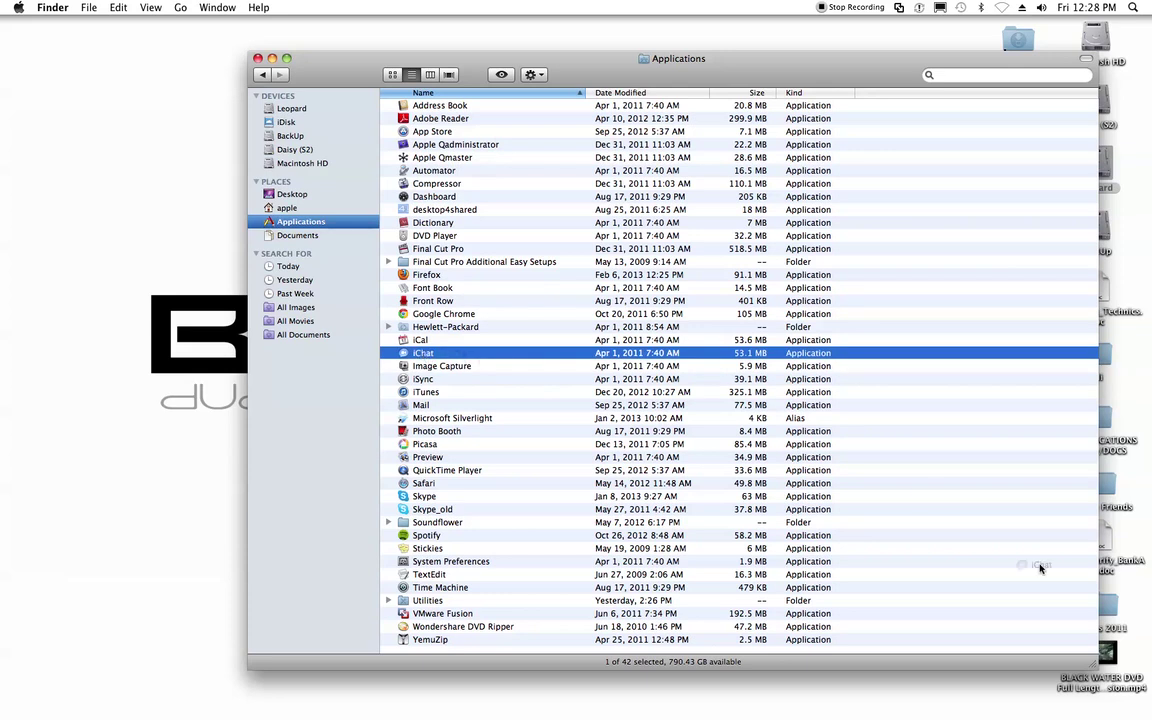
mouse_move(1105, 712)
left_click_drag(1105, 712, 1105, 712)
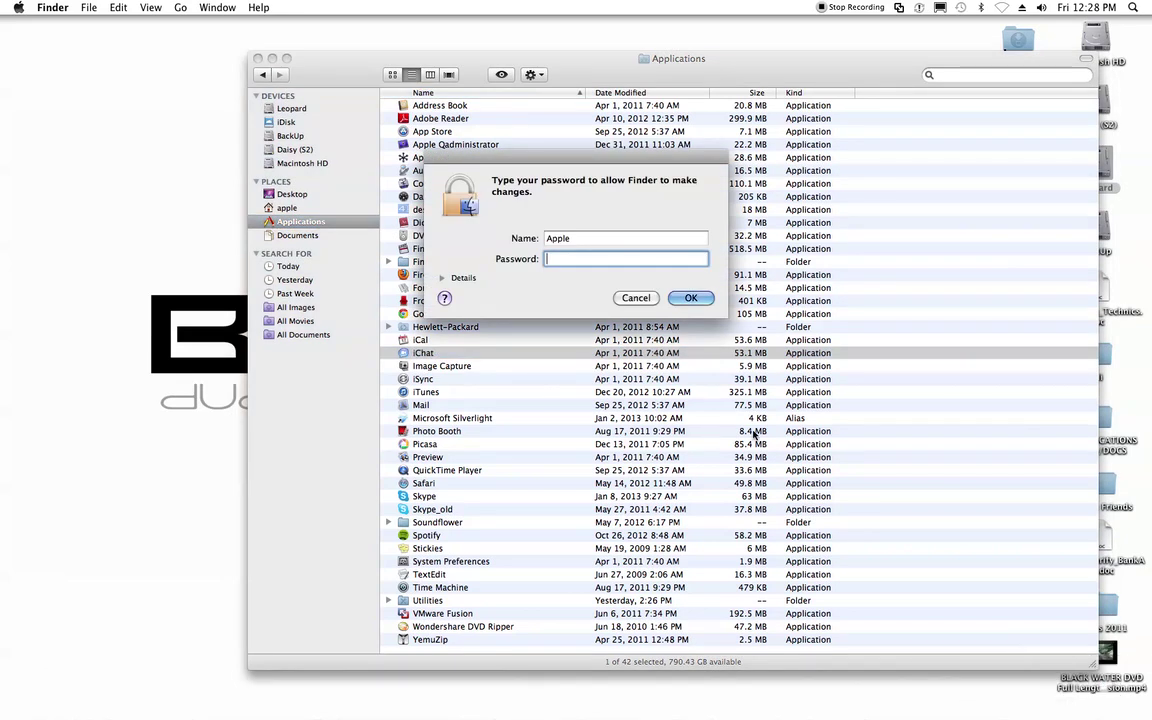
left_click(689, 299)
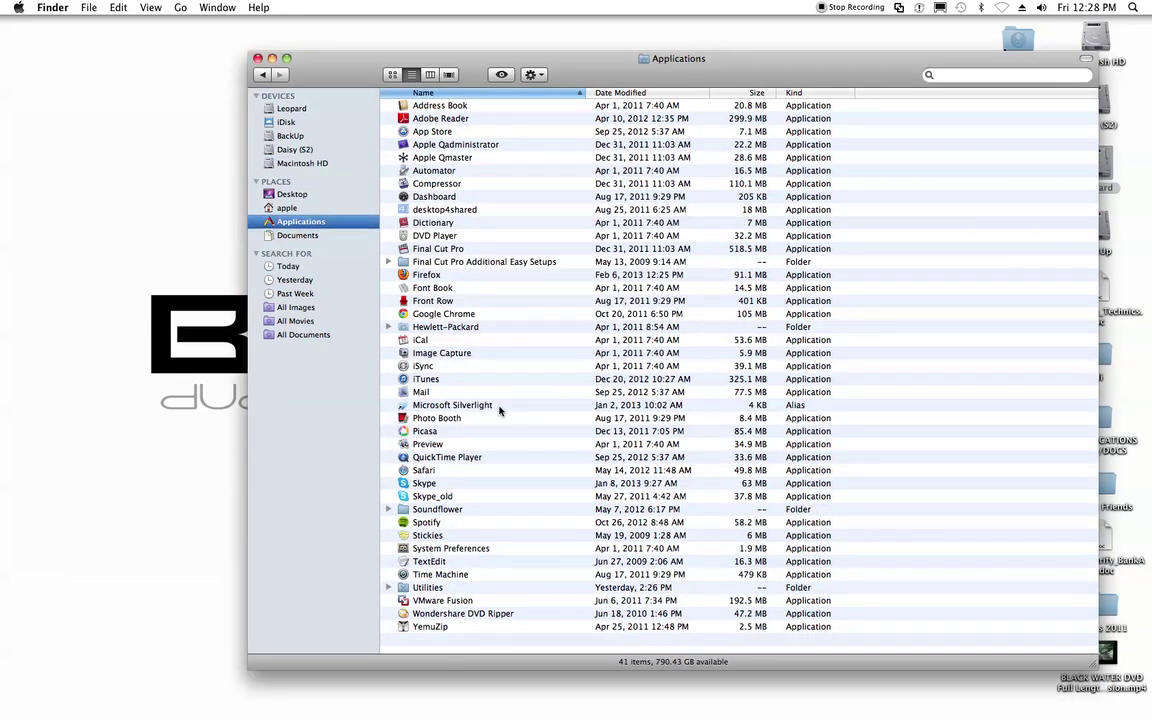
left_click(451, 422)
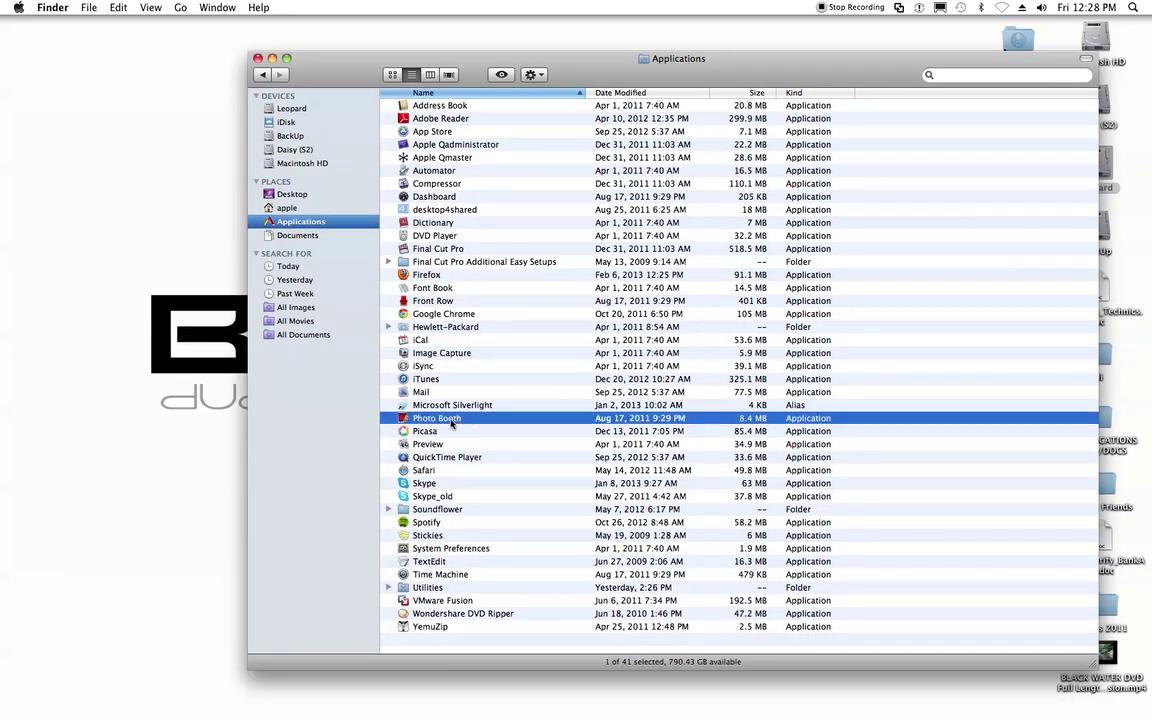
left_click_drag(440, 421, 1105, 712)
left_click(690, 298)
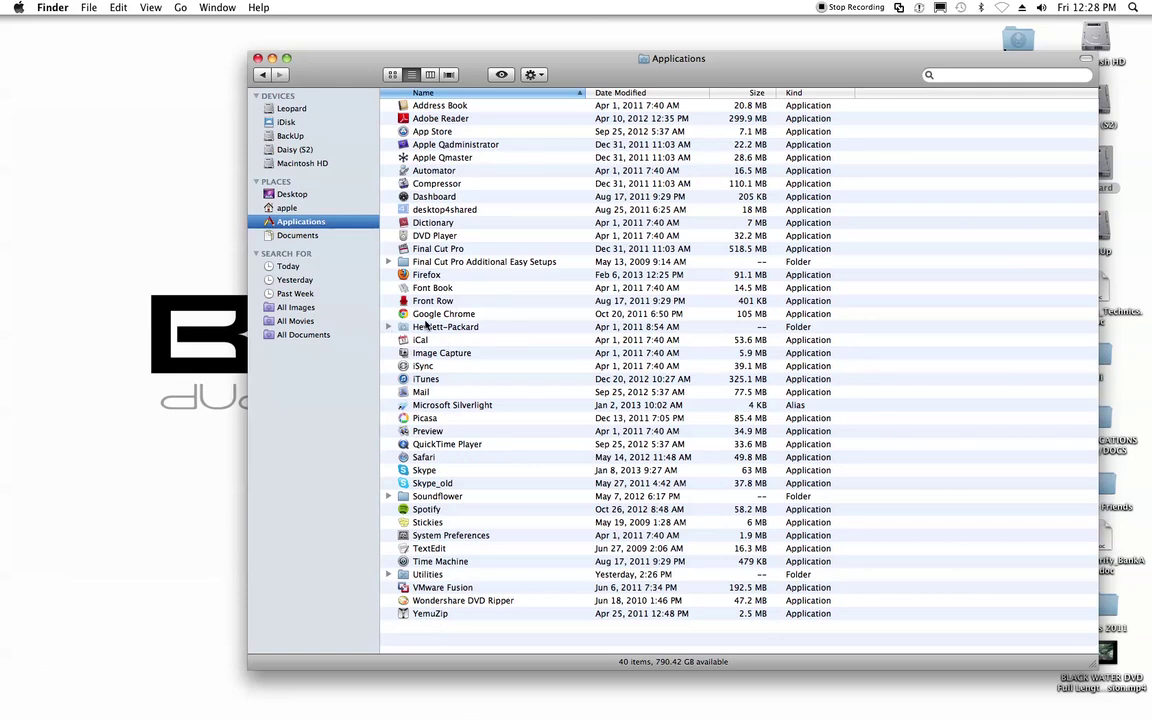
- Move Picasa, Soundflower and Stickies to the Trash, authorising the Stickies removal
left_click(424, 421)
mouse_move(1000, 716)
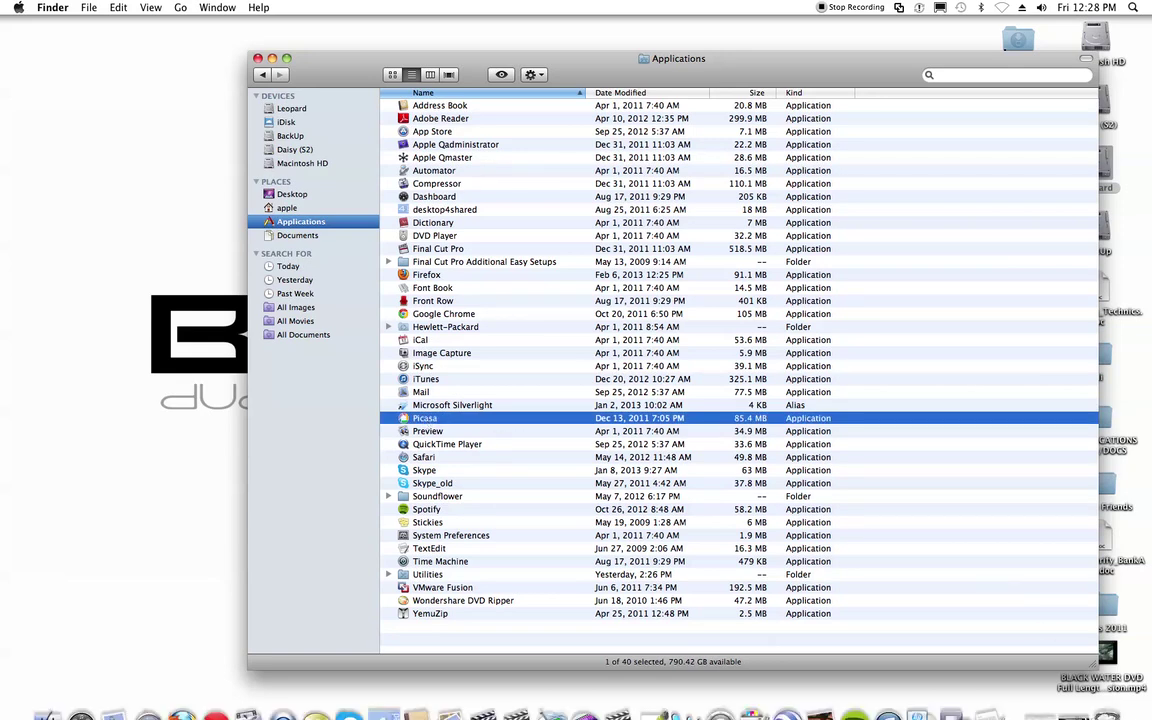
left_click_drag(1111, 707, 1111, 707)
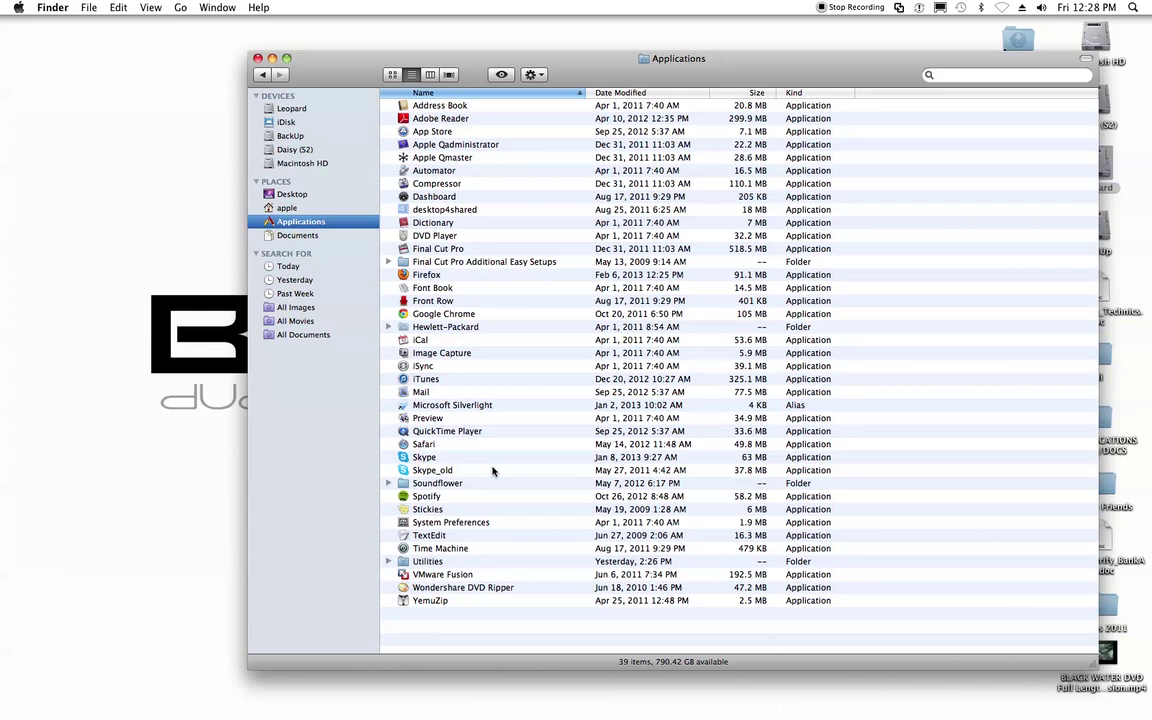
left_click(449, 484)
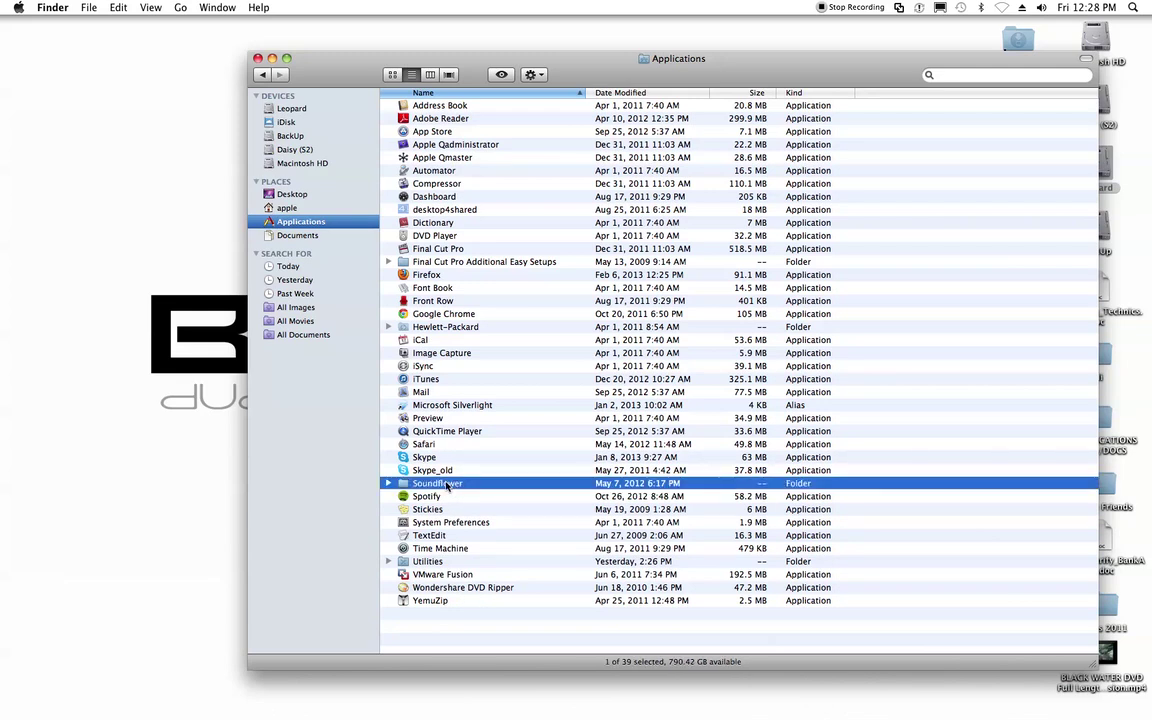
left_click_drag(449, 484, 1119, 708)
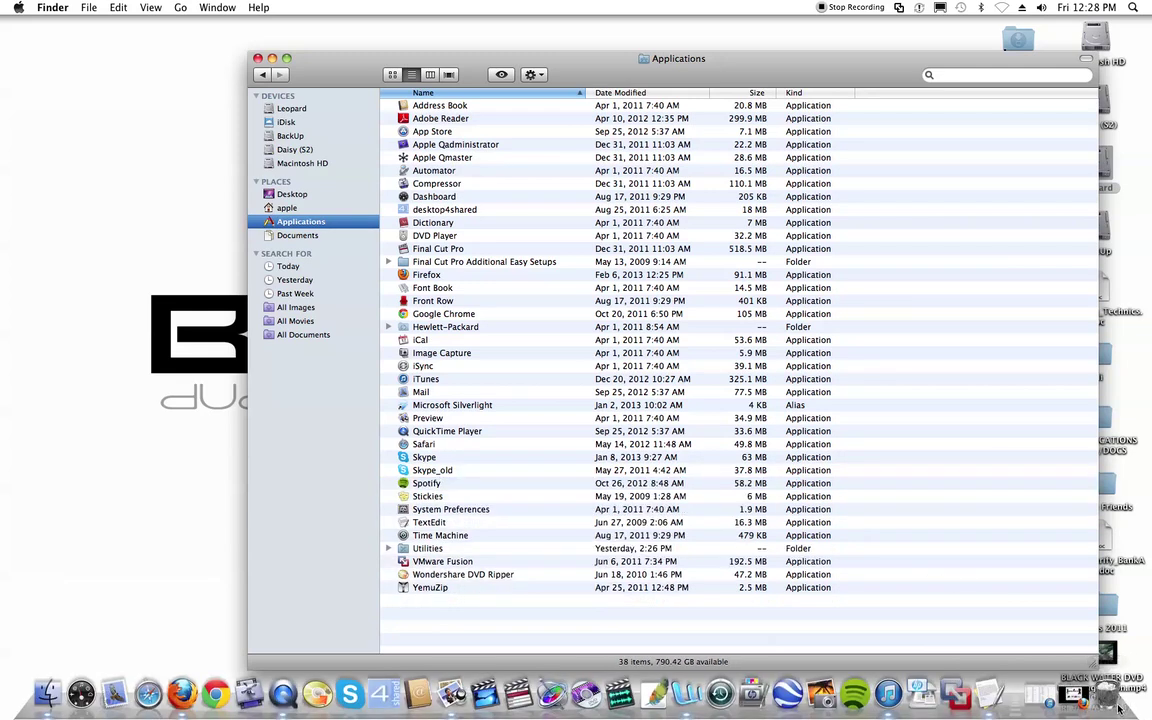
left_click_drag(453, 500, 1046, 699)
left_click(498, 497)
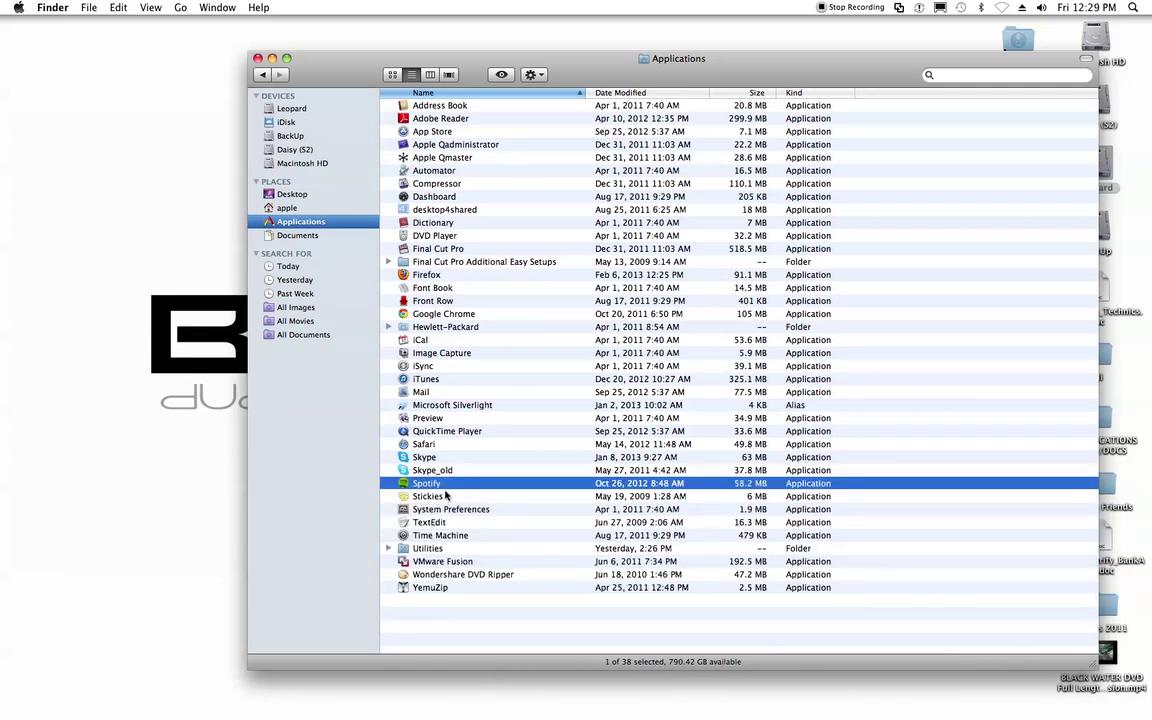
left_click_drag(436, 500, 1006, 628)
left_click(690, 298)
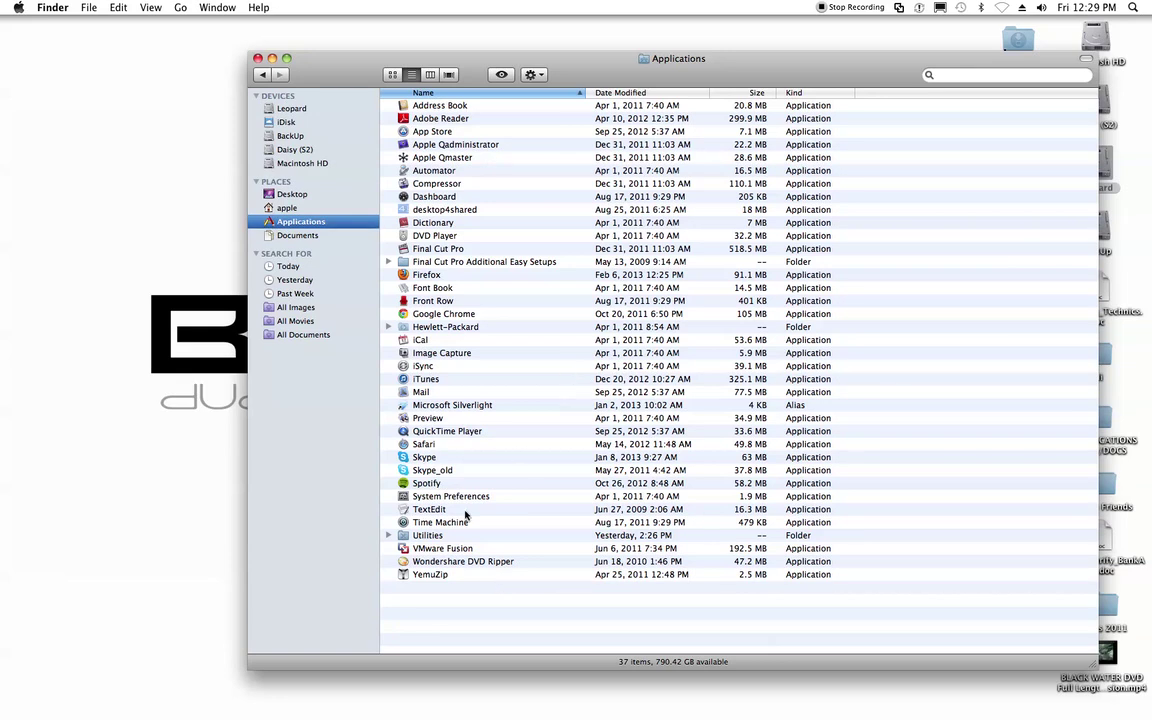
- Look inside the Utilities folder, go back, and close the Applications window
double_click(434, 537)
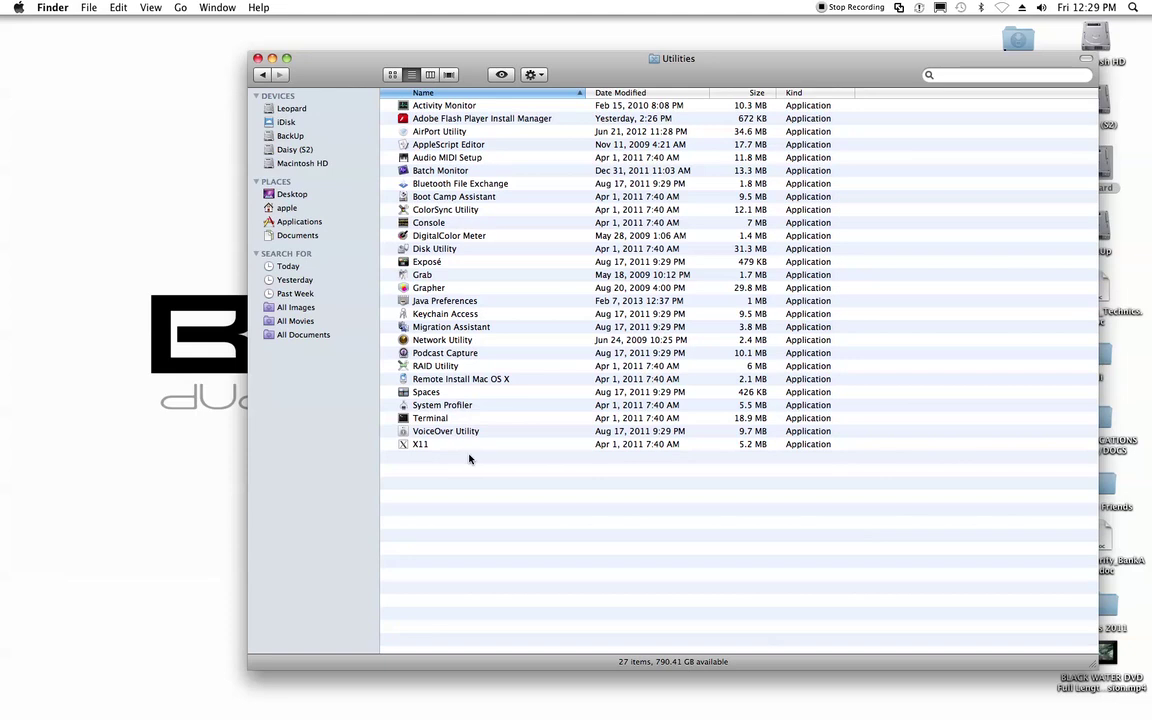
left_click(264, 76)
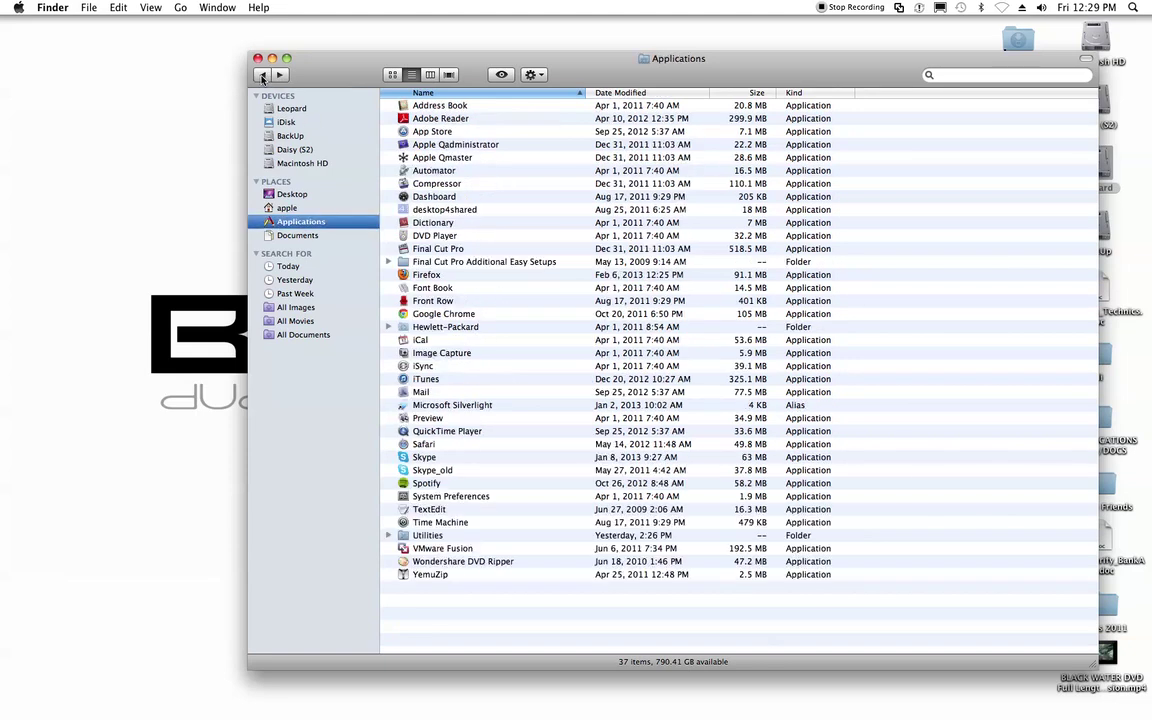
left_click(263, 76)
left_click(257, 58)
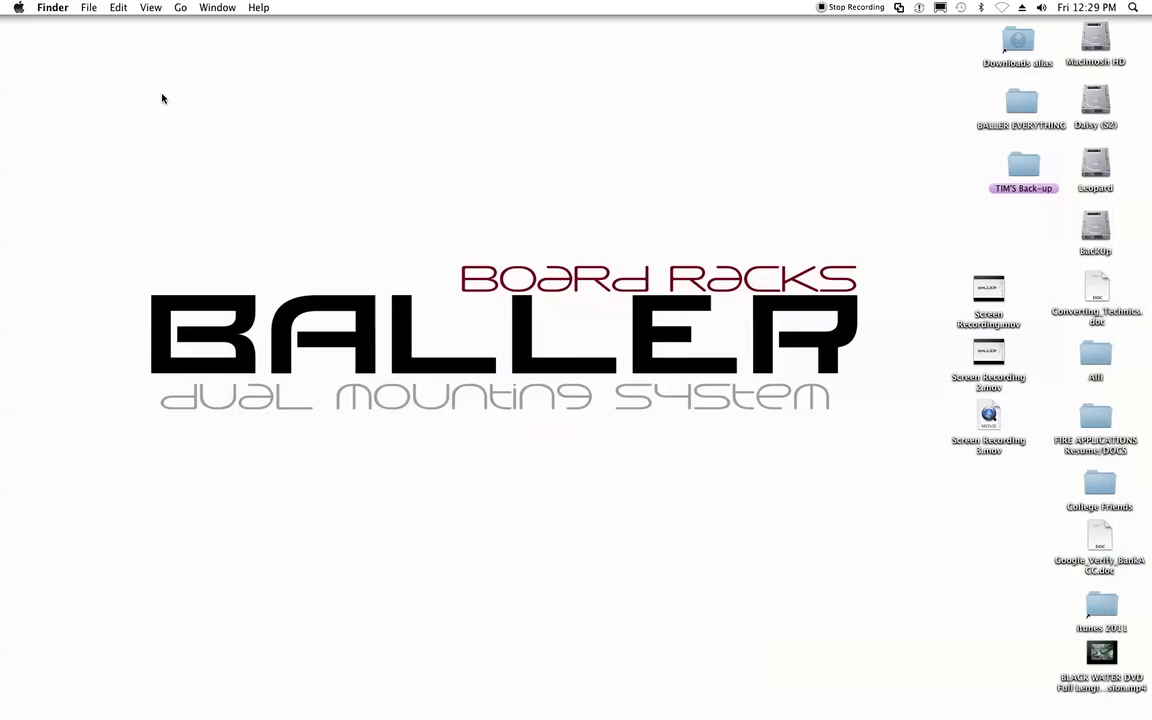
- Empty the Trash via Finder > Empty Trash, confirming permanent deletion of the 10 items
left_click(89, 8)
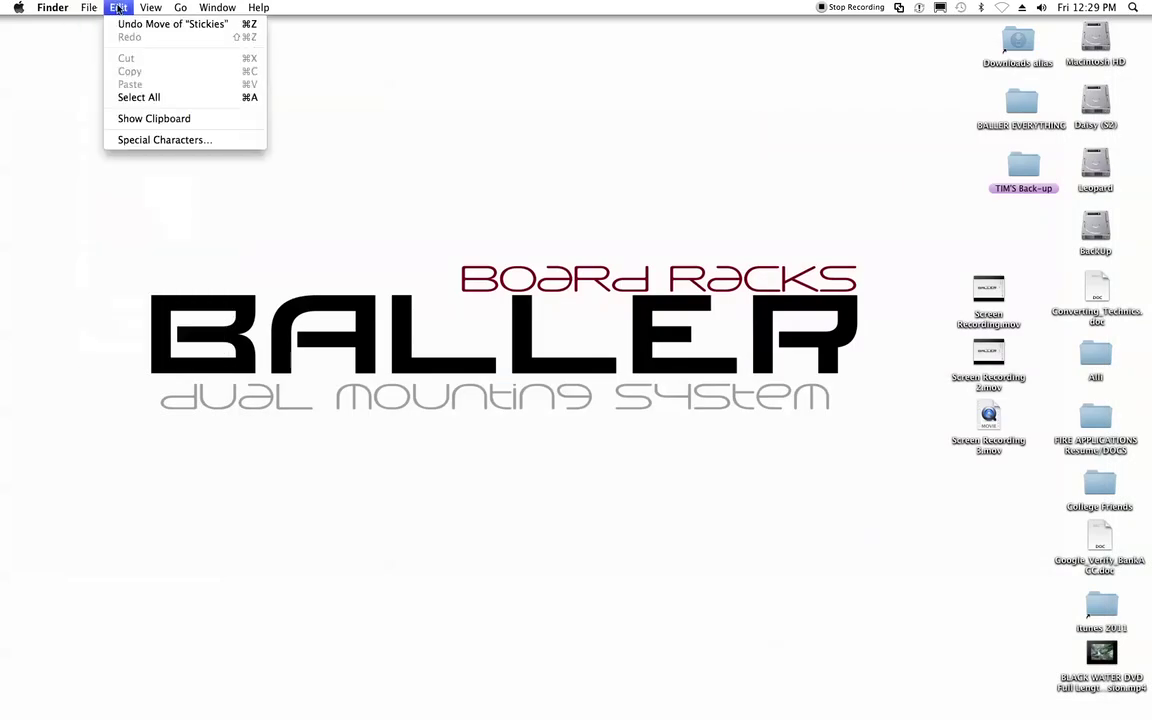
mouse_move(52, 8)
left_click(66, 67)
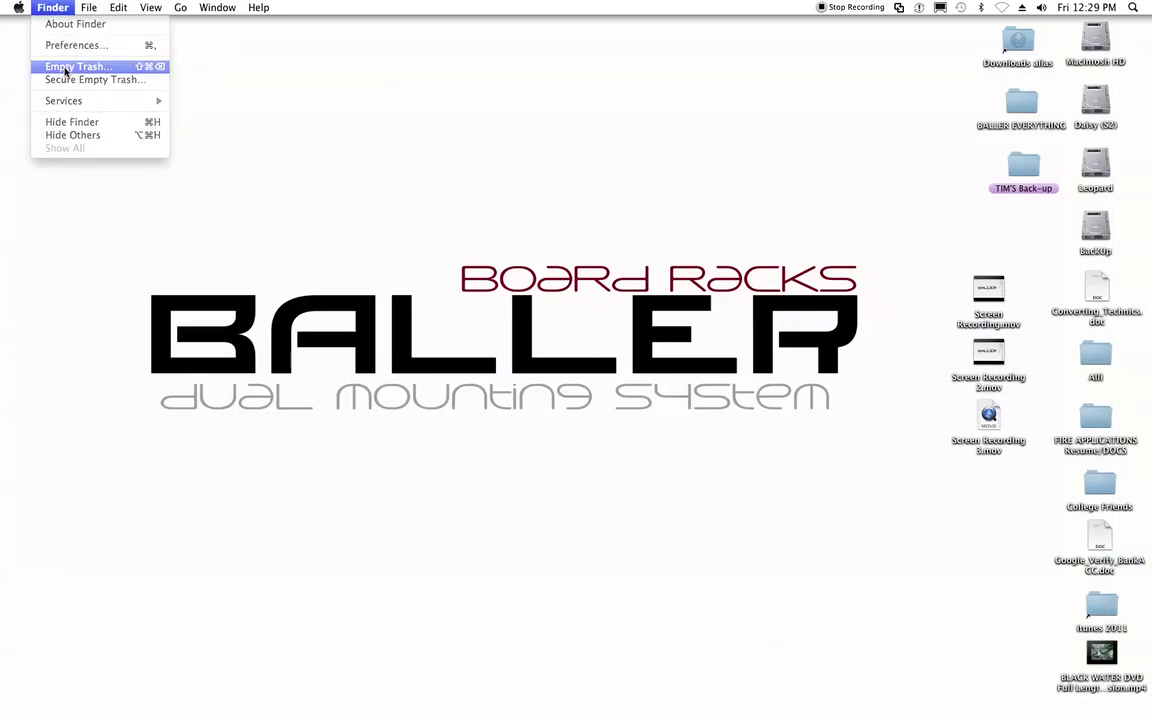
left_click(652, 250)
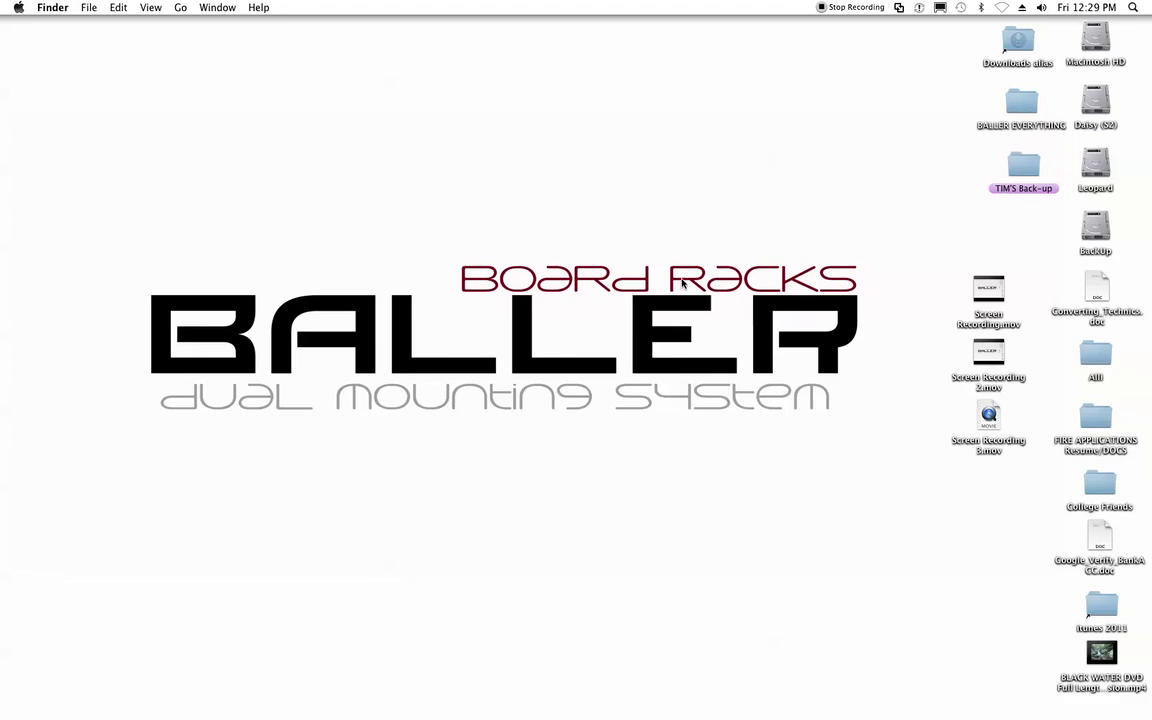
mouse_move(404, 718)
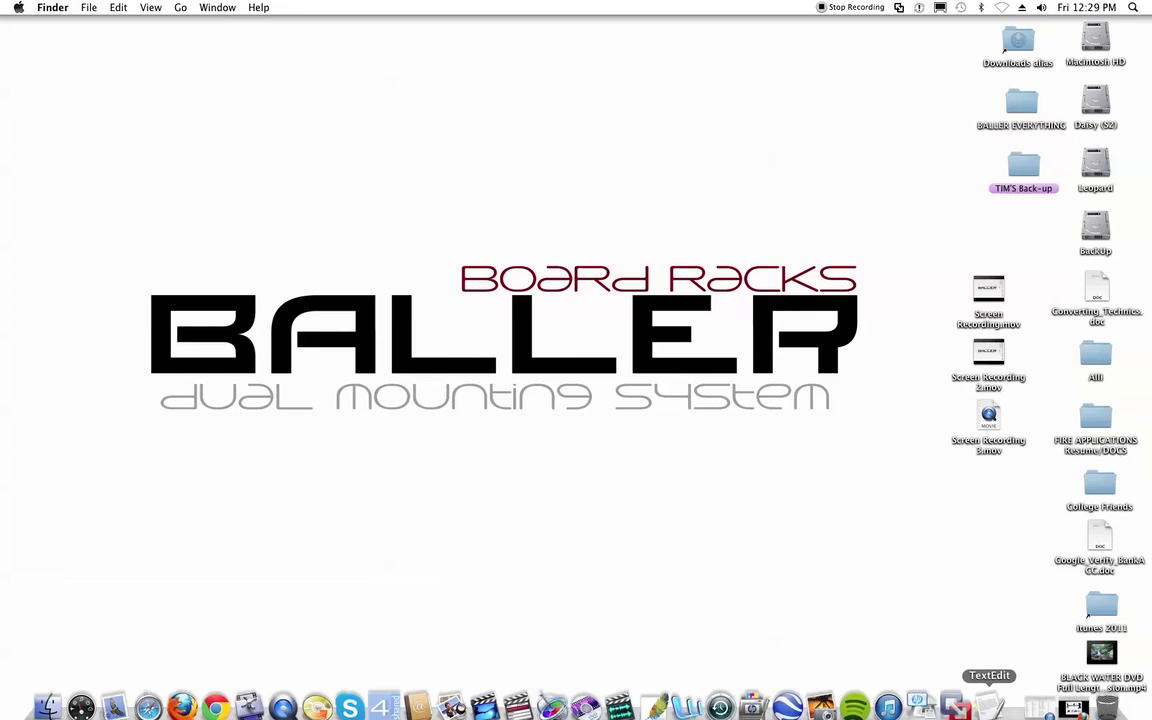
- Restore Firefox and browse the '52 Ways to Speed Up OS X' page
left_click(1076, 700)
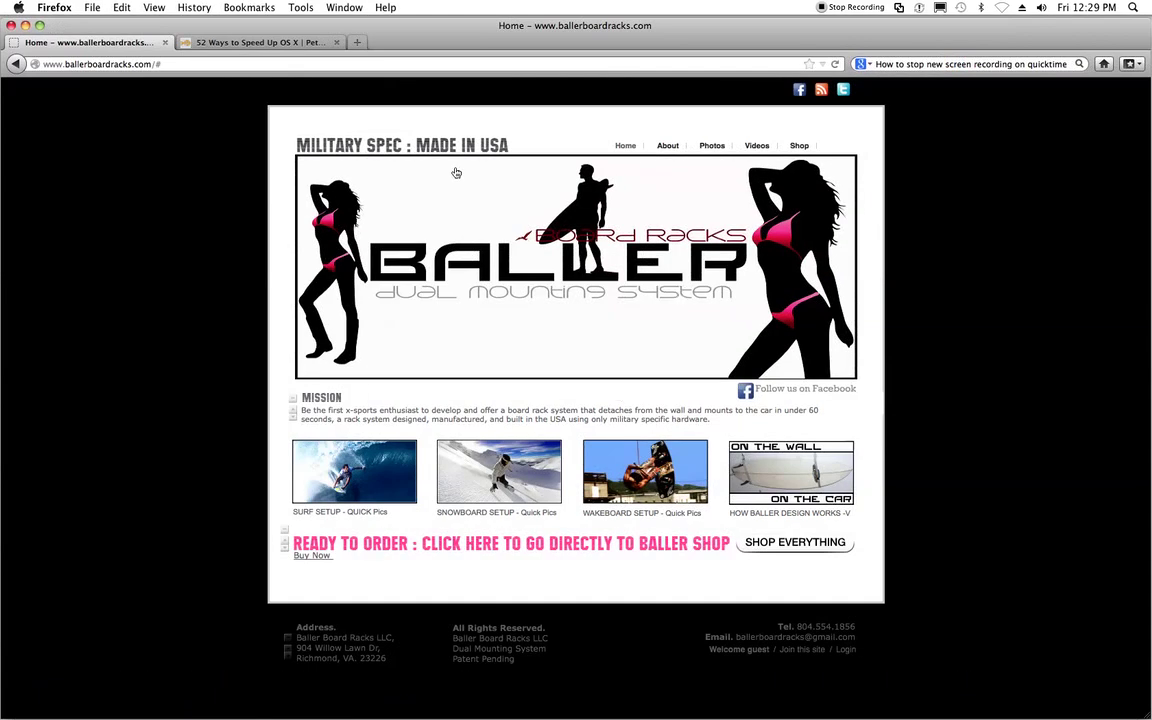
left_click(262, 42)
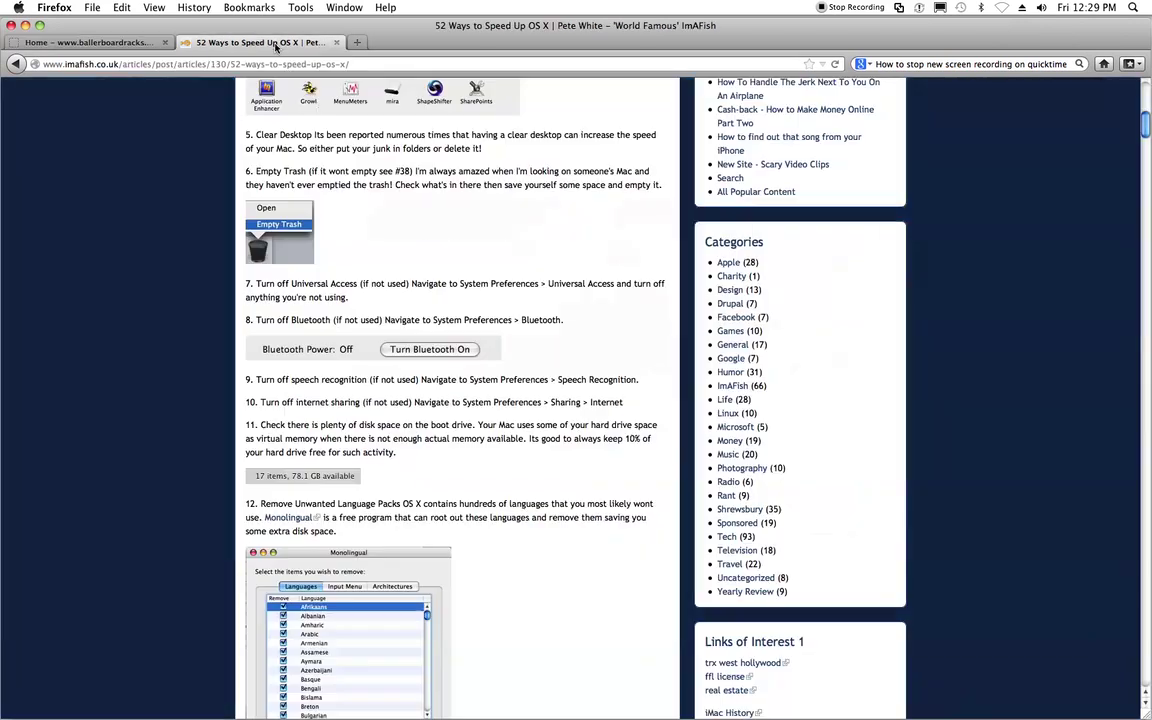
scroll(450, 220, "up", 10)
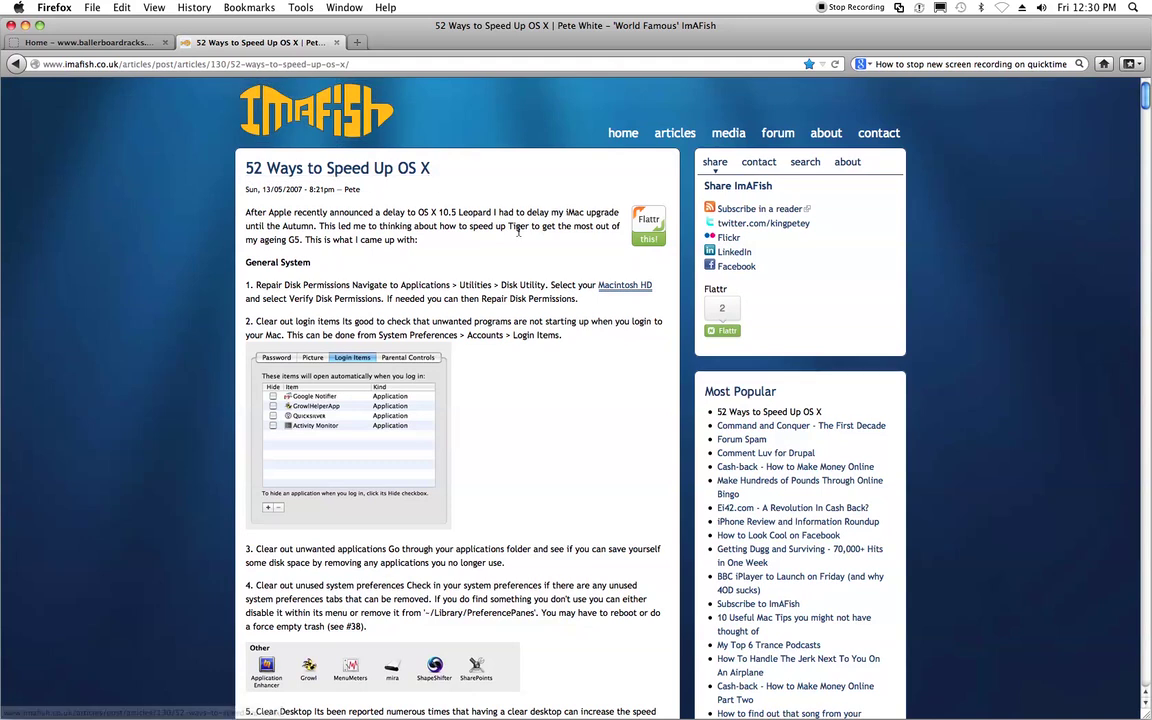
scroll(518, 230, "down", 5)
scroll(518, 230, "up", 5)
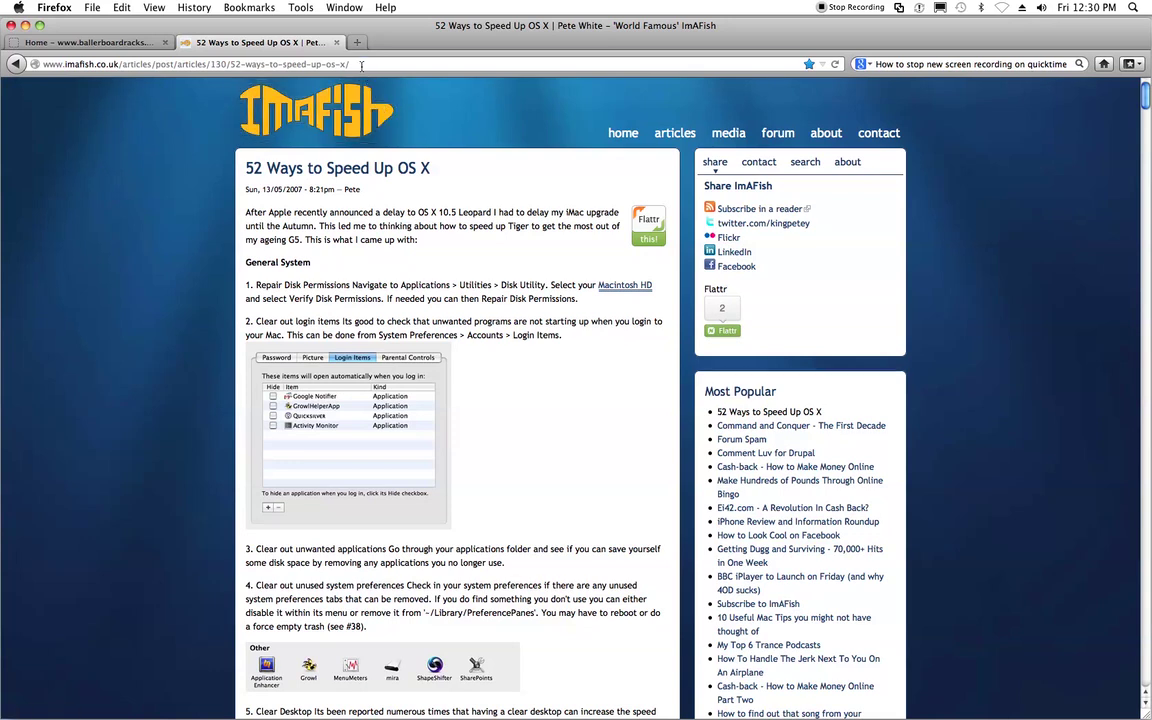
- Search for '52 ways to speed up mac', open the ImaFish result, and minimise Firefox
left_click(78, 68)
left_click_drag(78, 68, 40, 66)
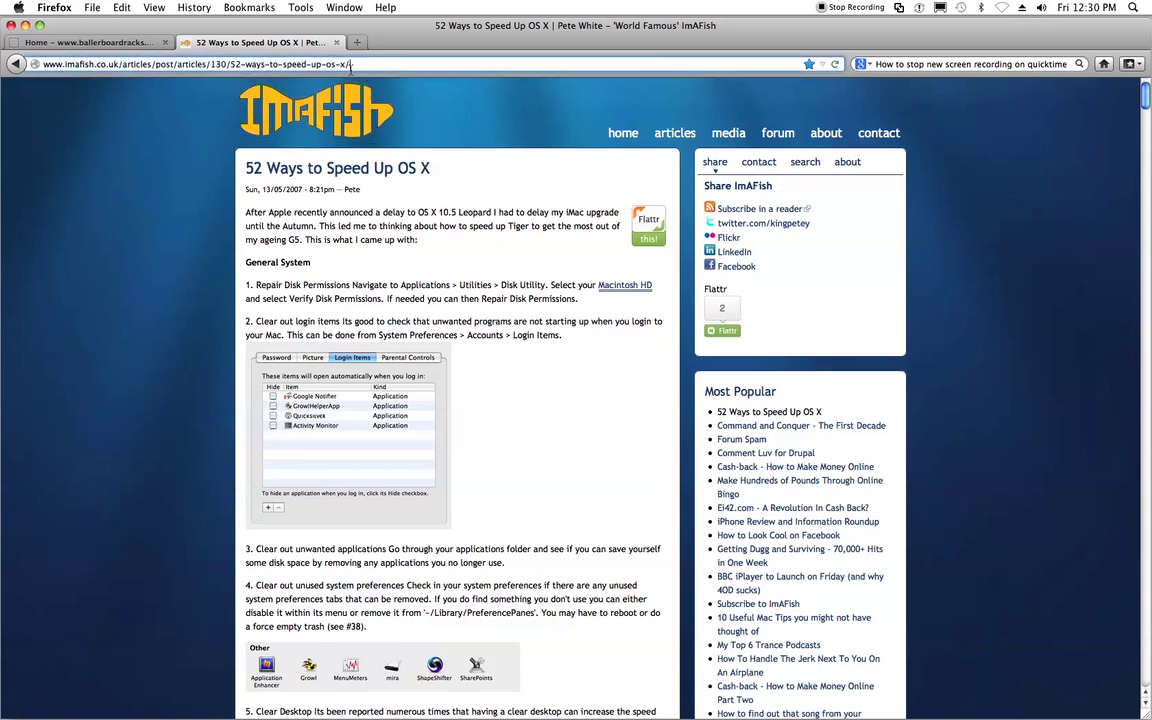
left_click(958, 64)
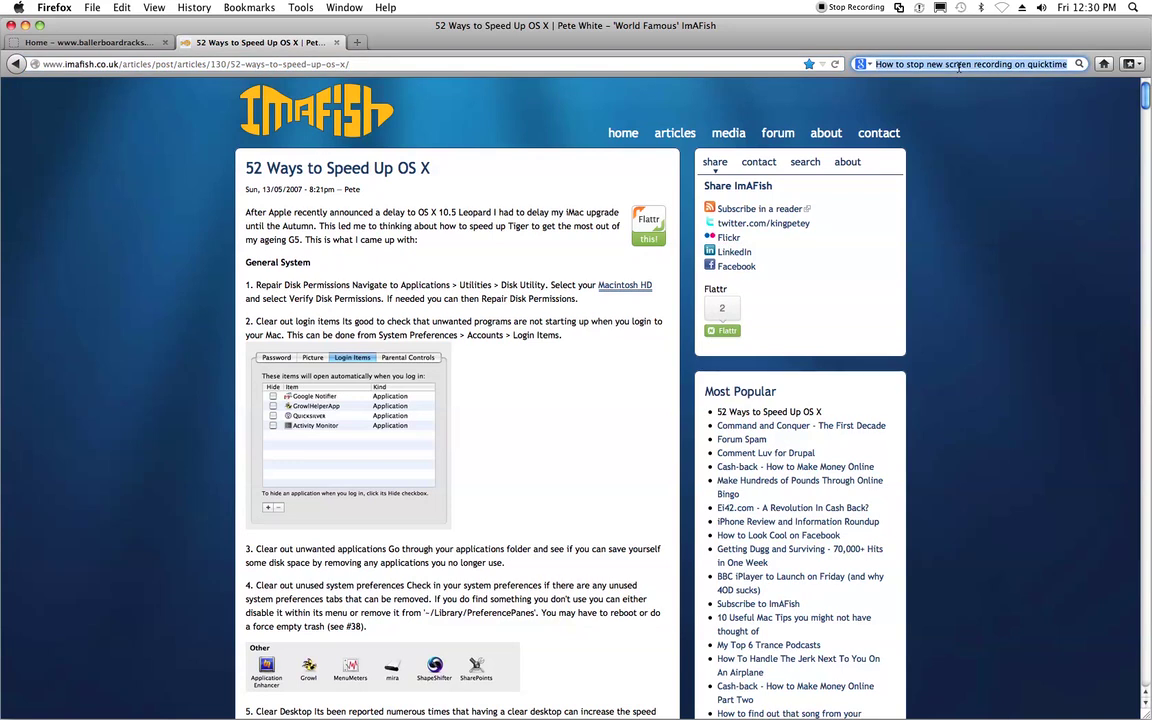
type("52 ways")
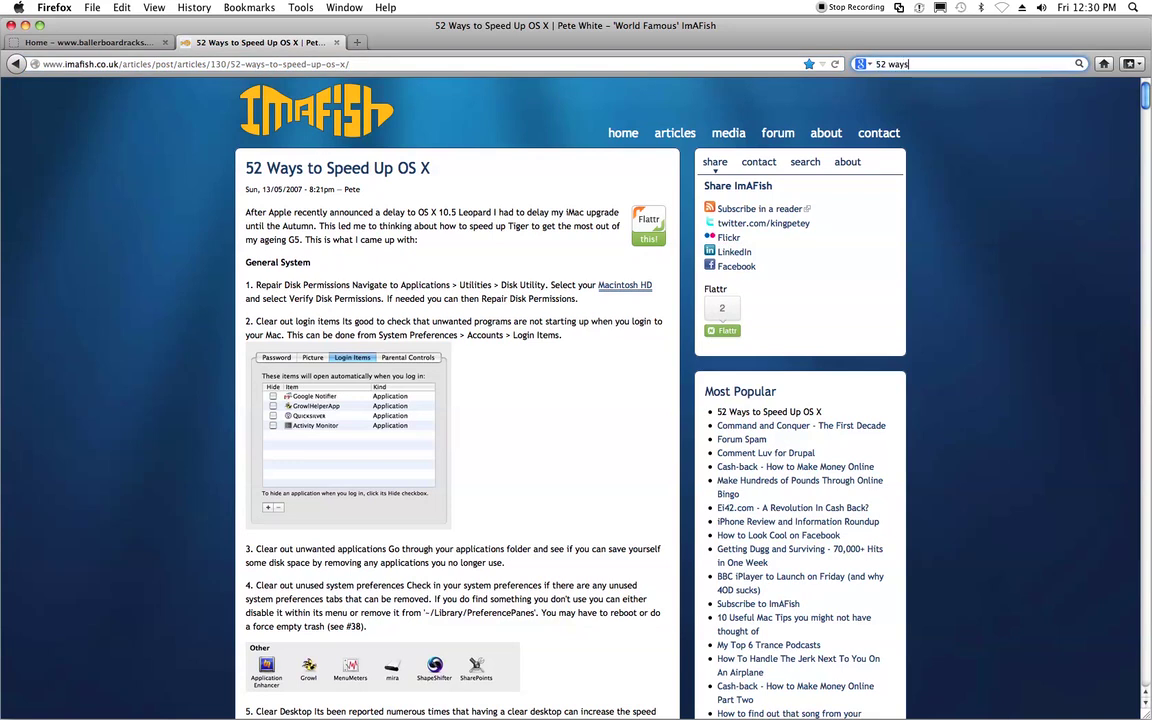
type(" to ")
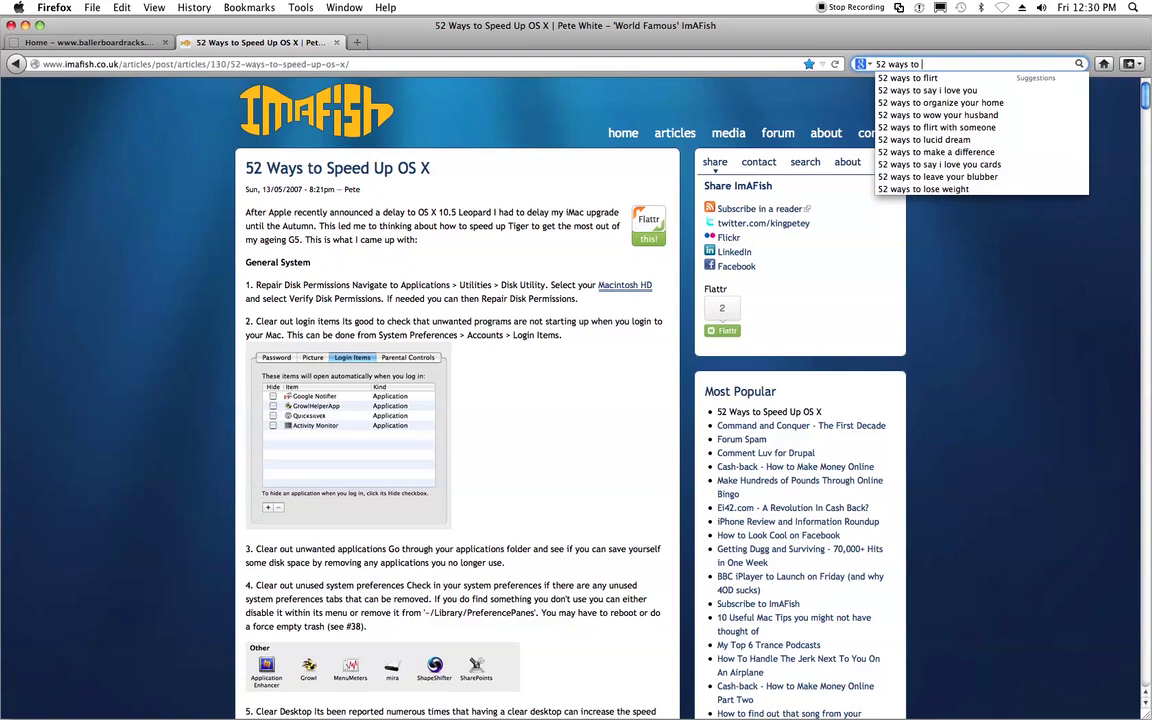
type("spee")
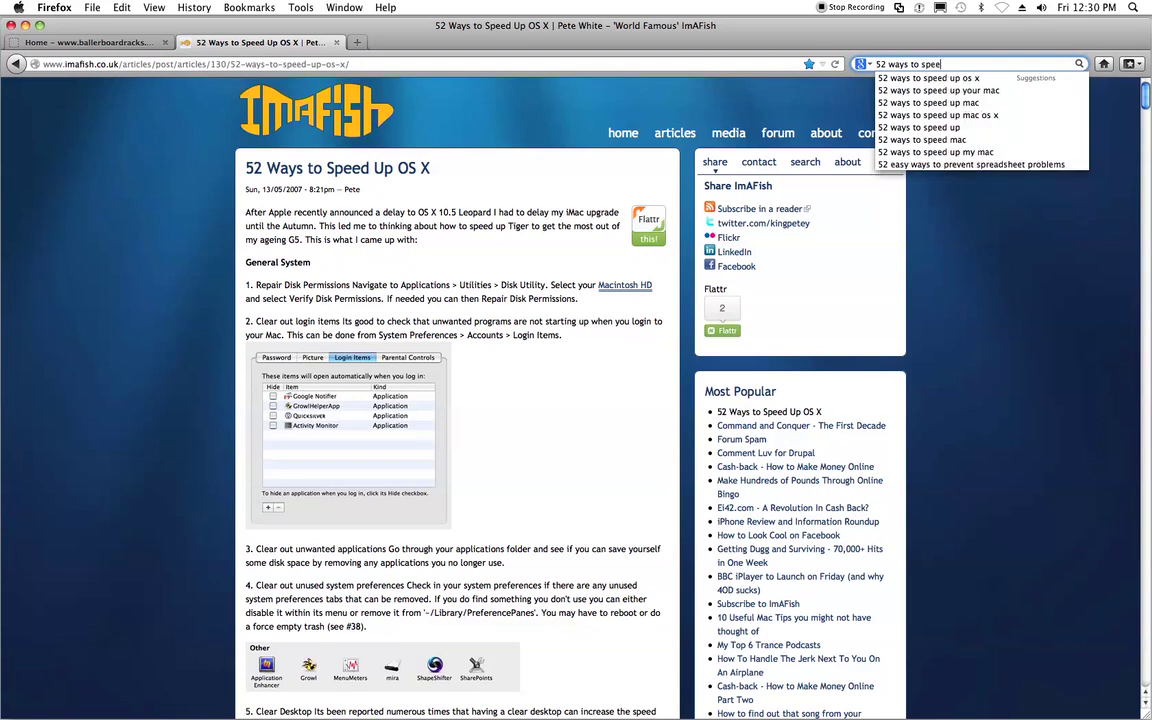
type("d up mac")
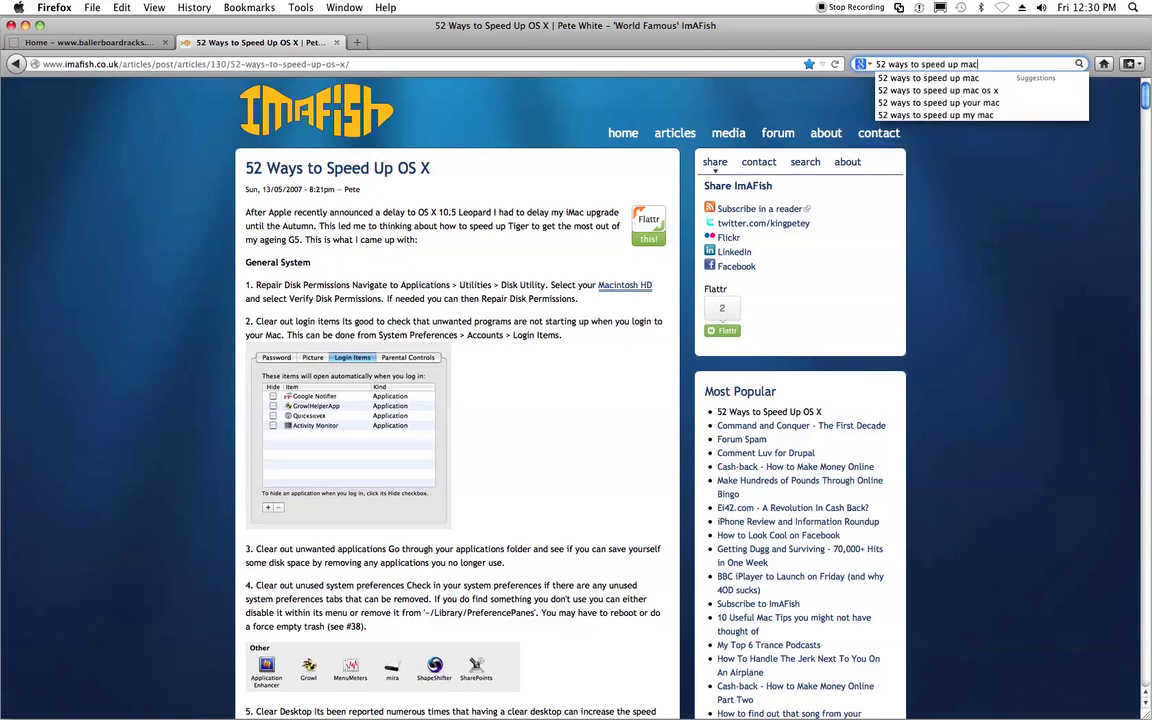
key("Return")
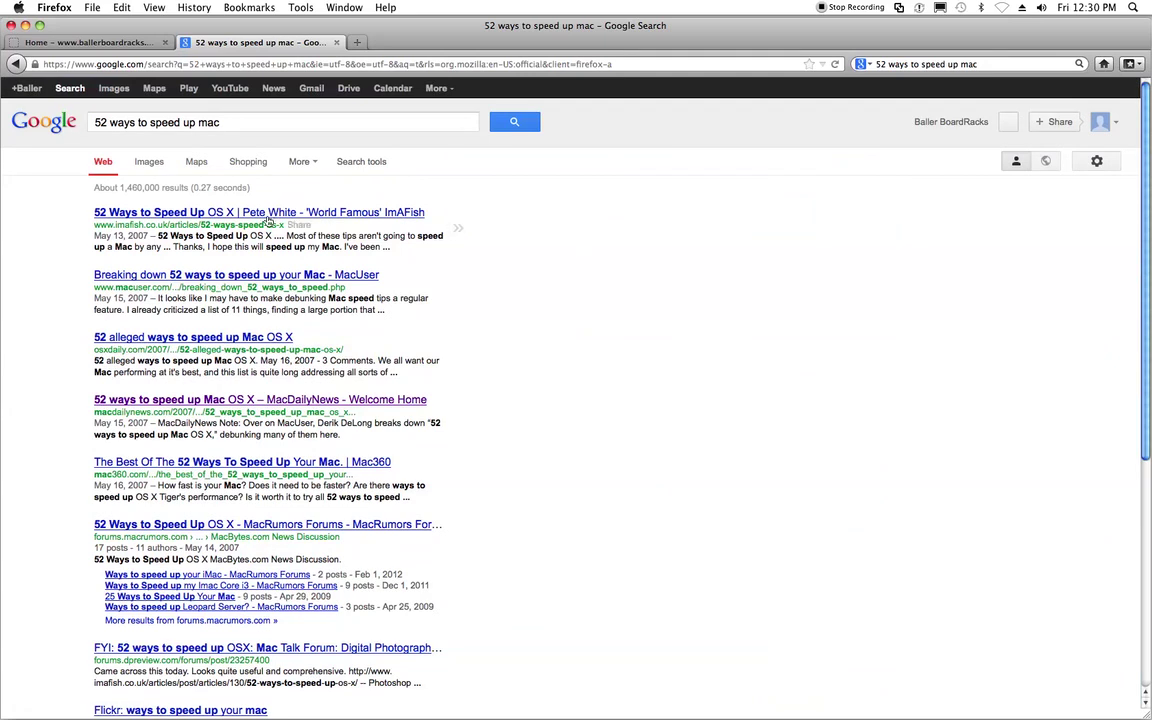
left_click(225, 214)
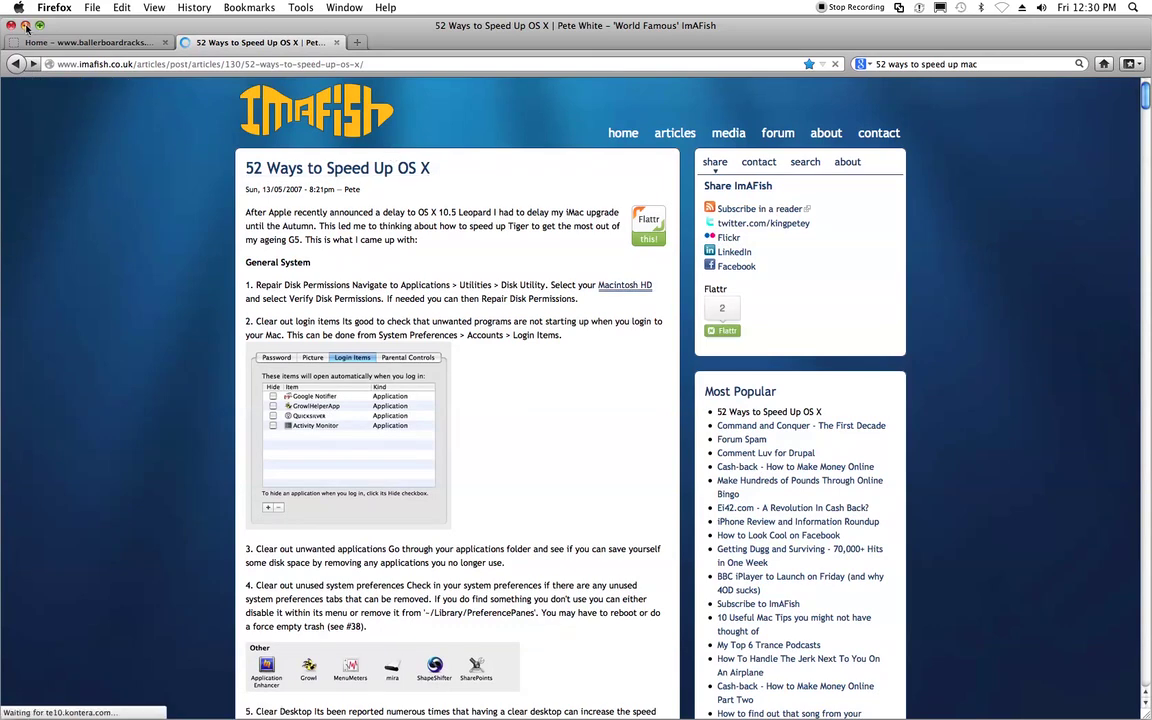
left_click(25, 26)
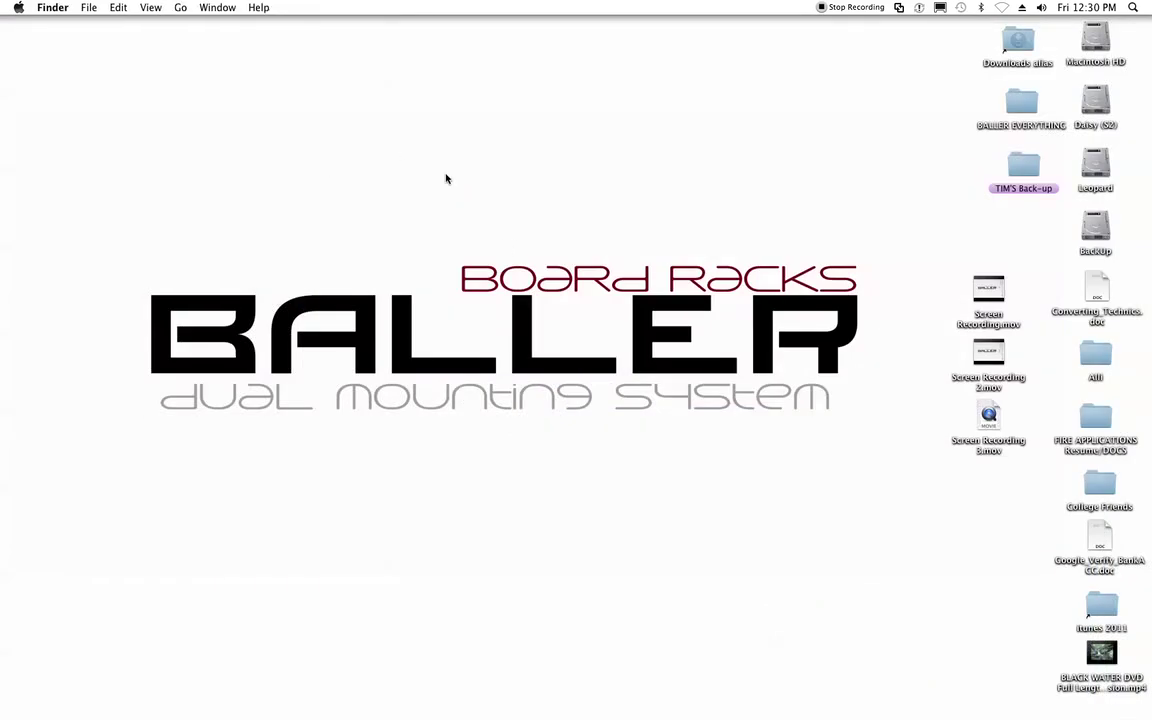
- Google 'How to delete DivX' in a new Firefox tab, then minimise the window
left_click(1068, 695)
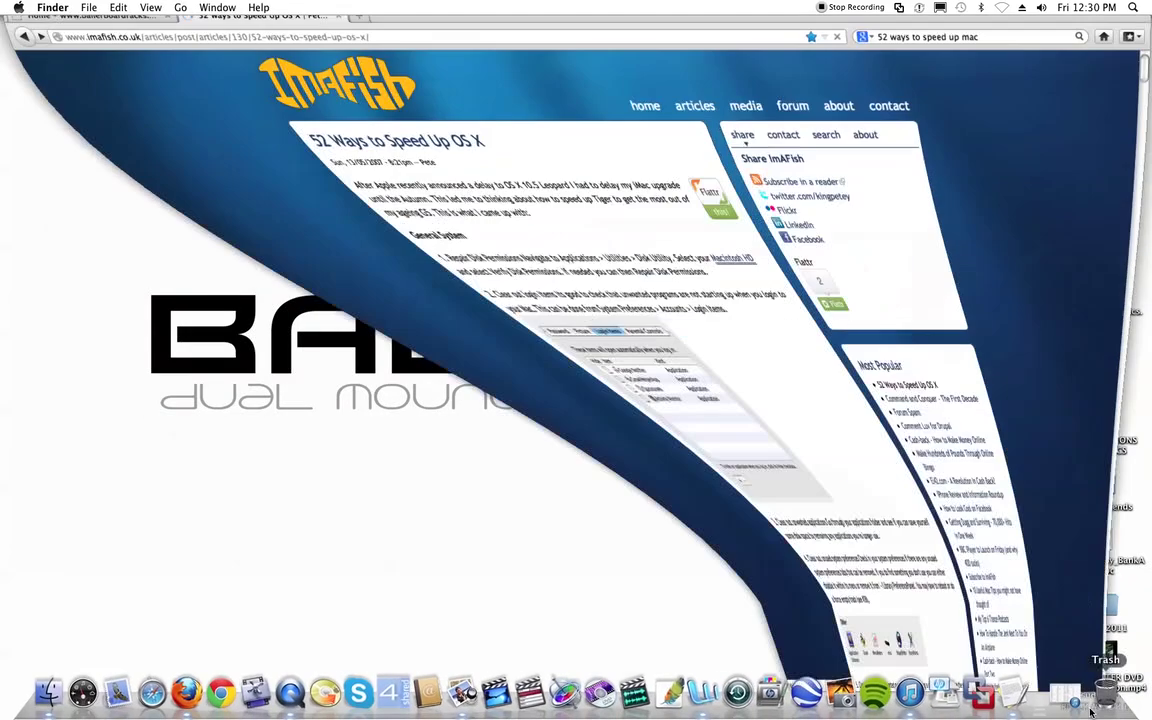
left_click(326, 43)
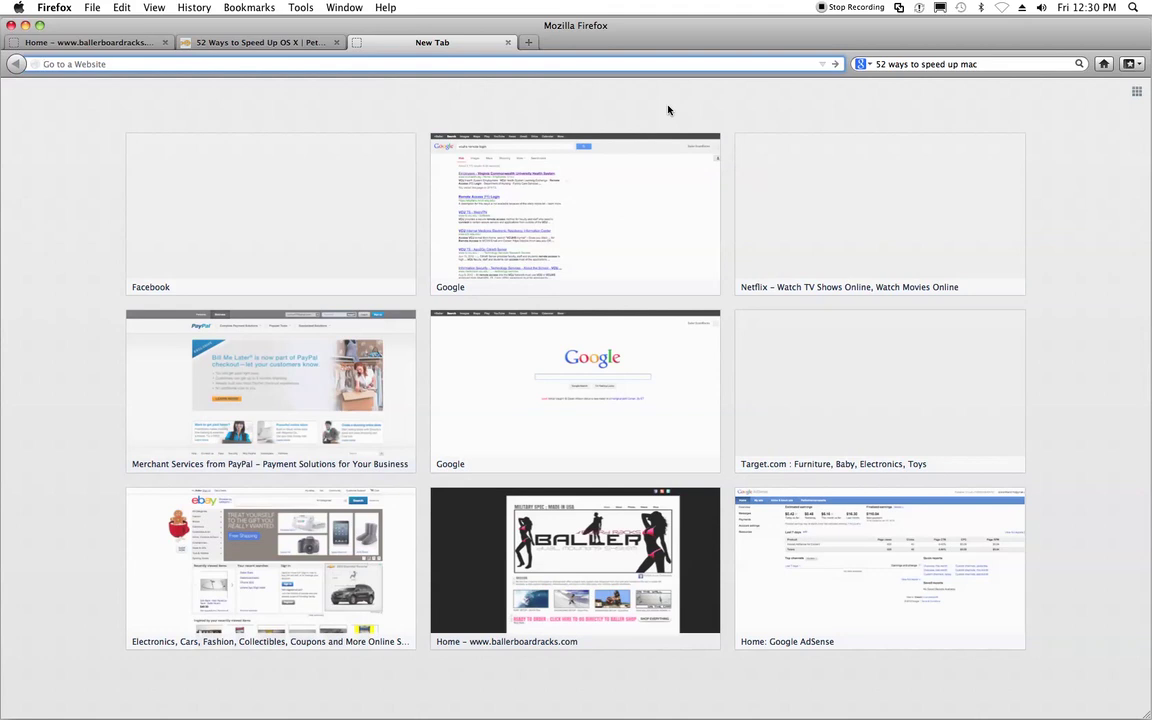
left_click(862, 65)
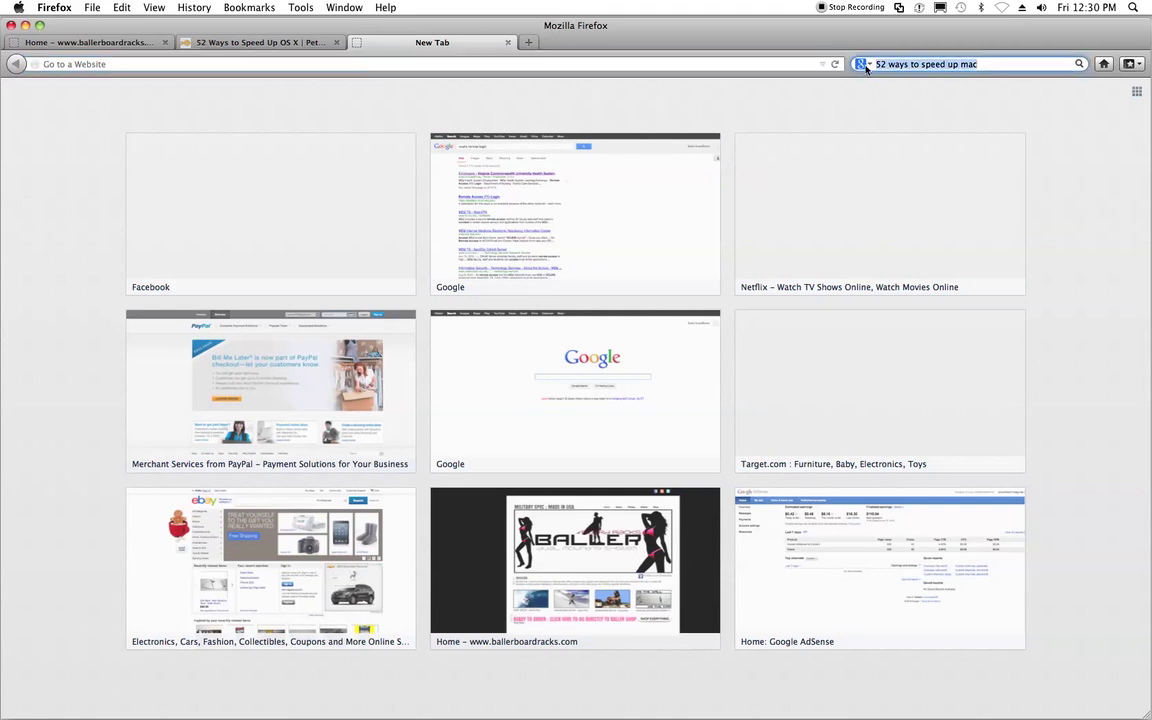
type("How to ")
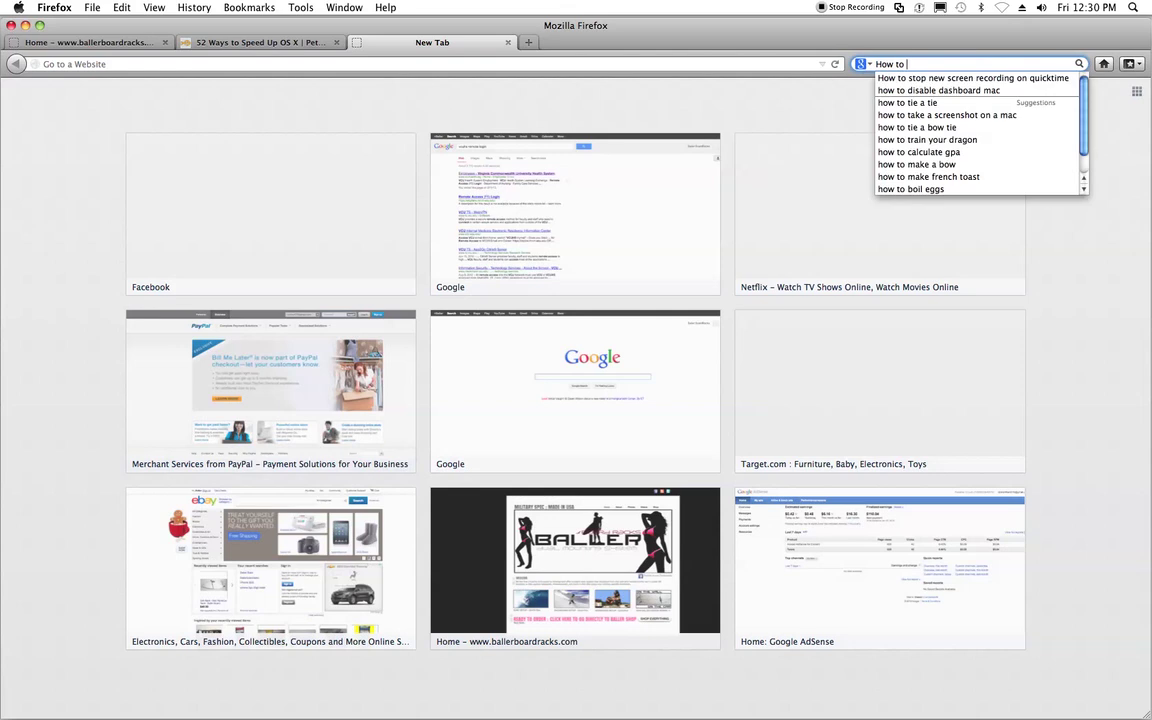
type("delete")
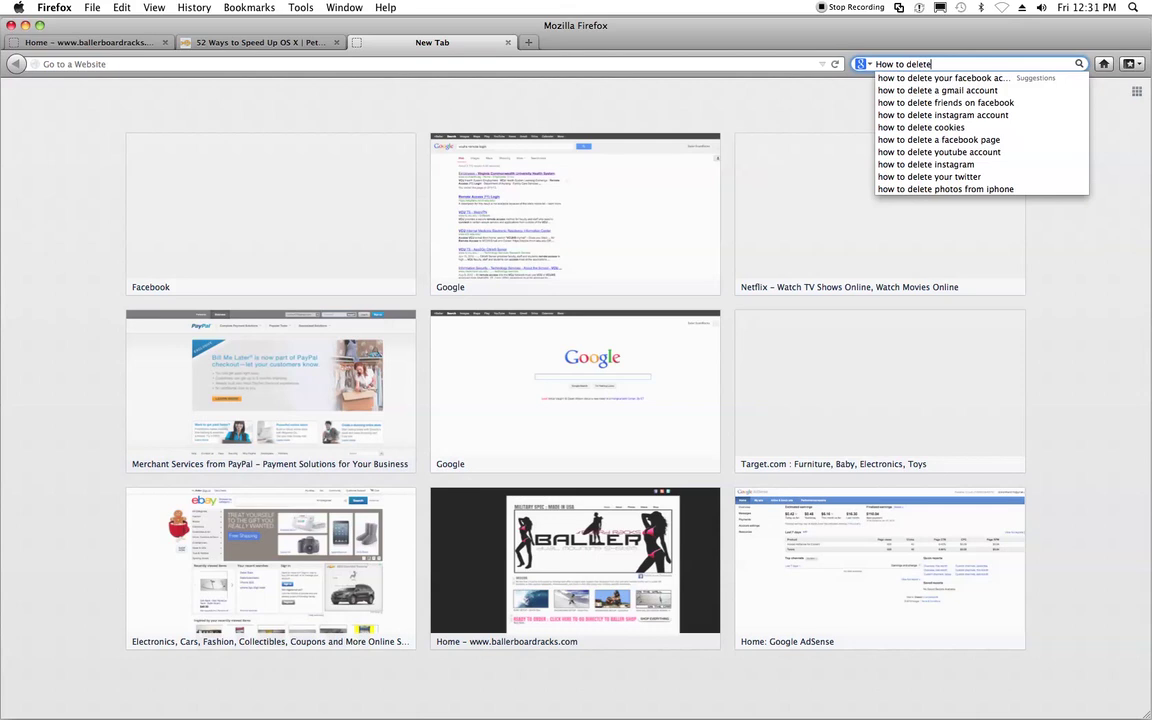
type(" DivX")
key("Return")
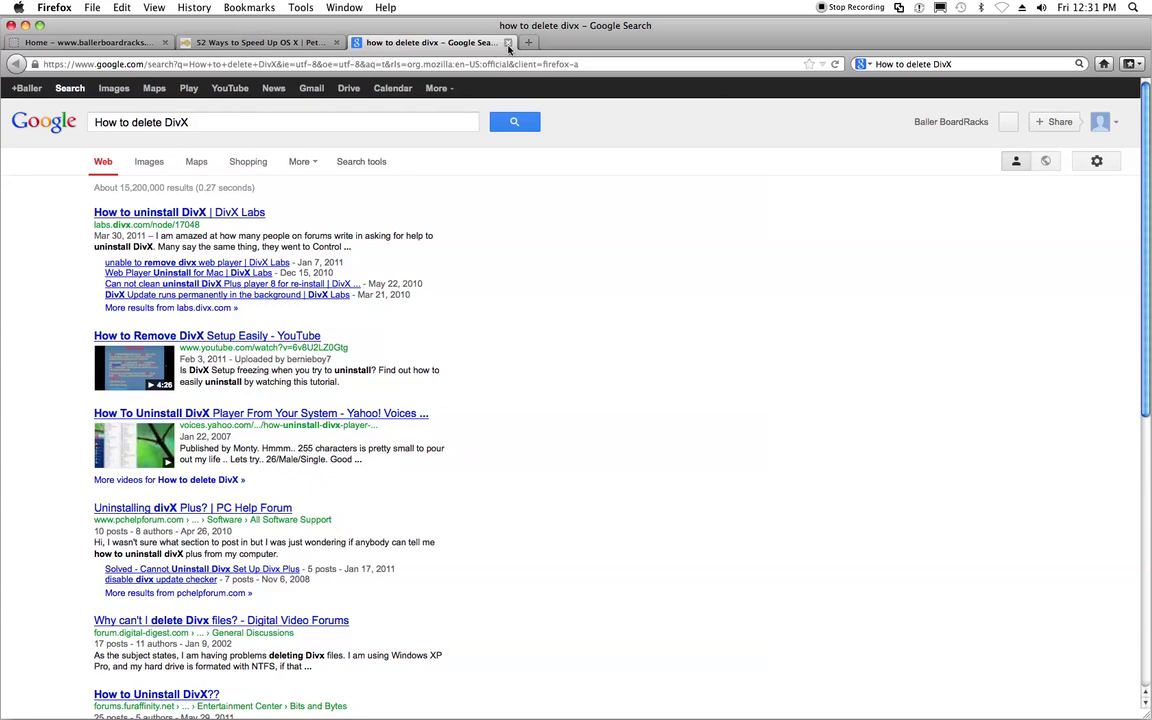
left_click(25, 25)
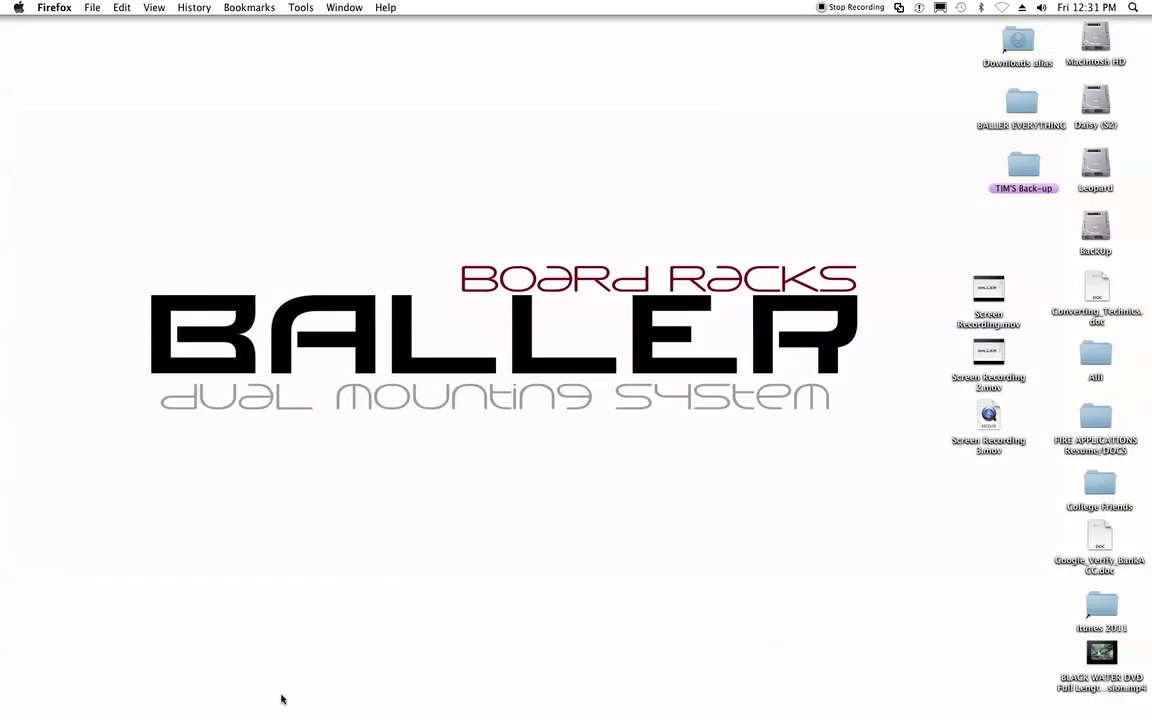
- Open Dashboard and its Manage Widgets list of installed widgets
left_click(81, 691)
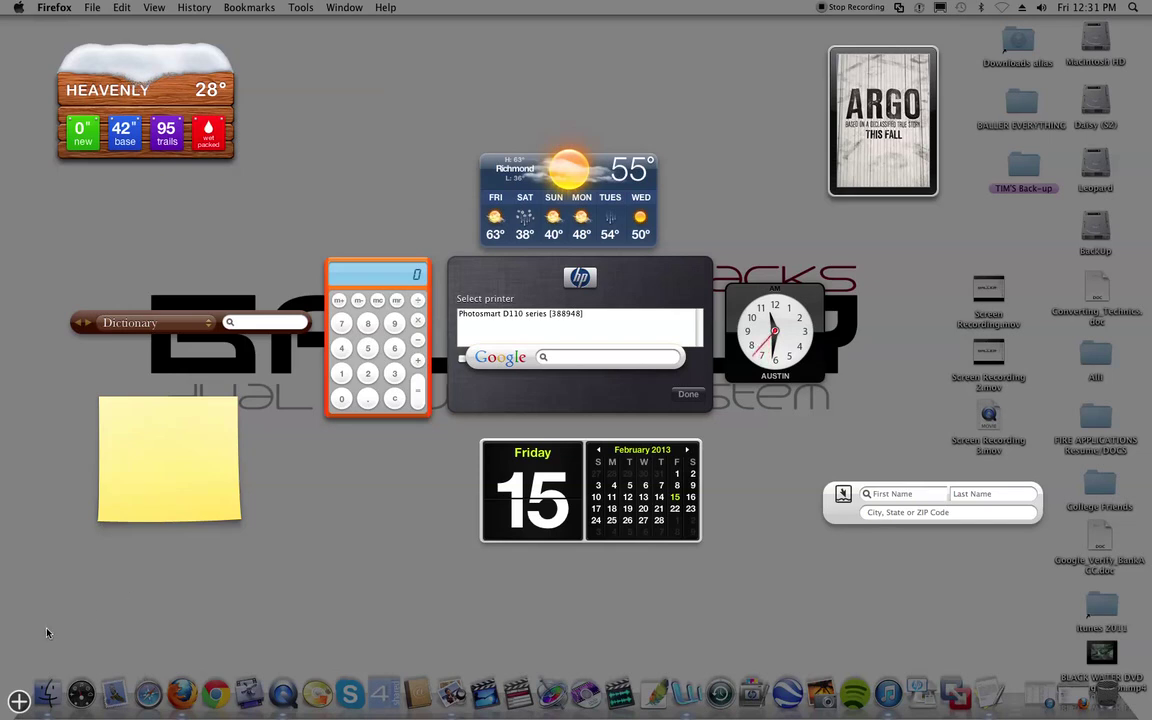
left_click(18, 703)
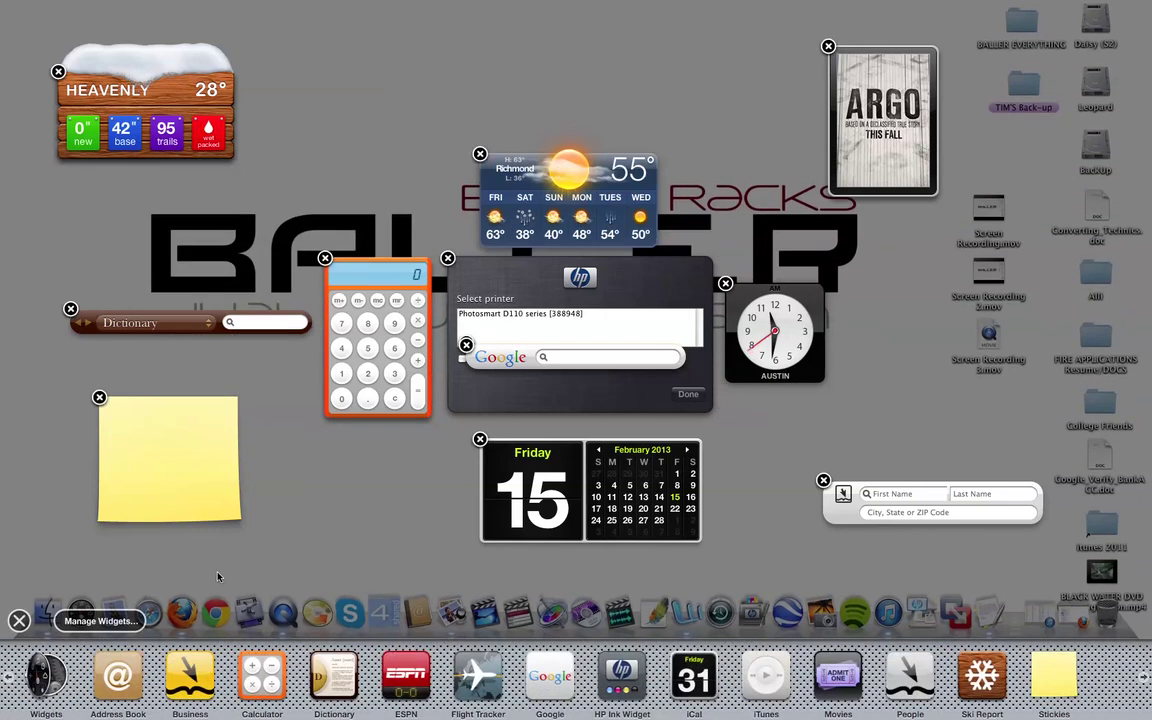
left_click(108, 622)
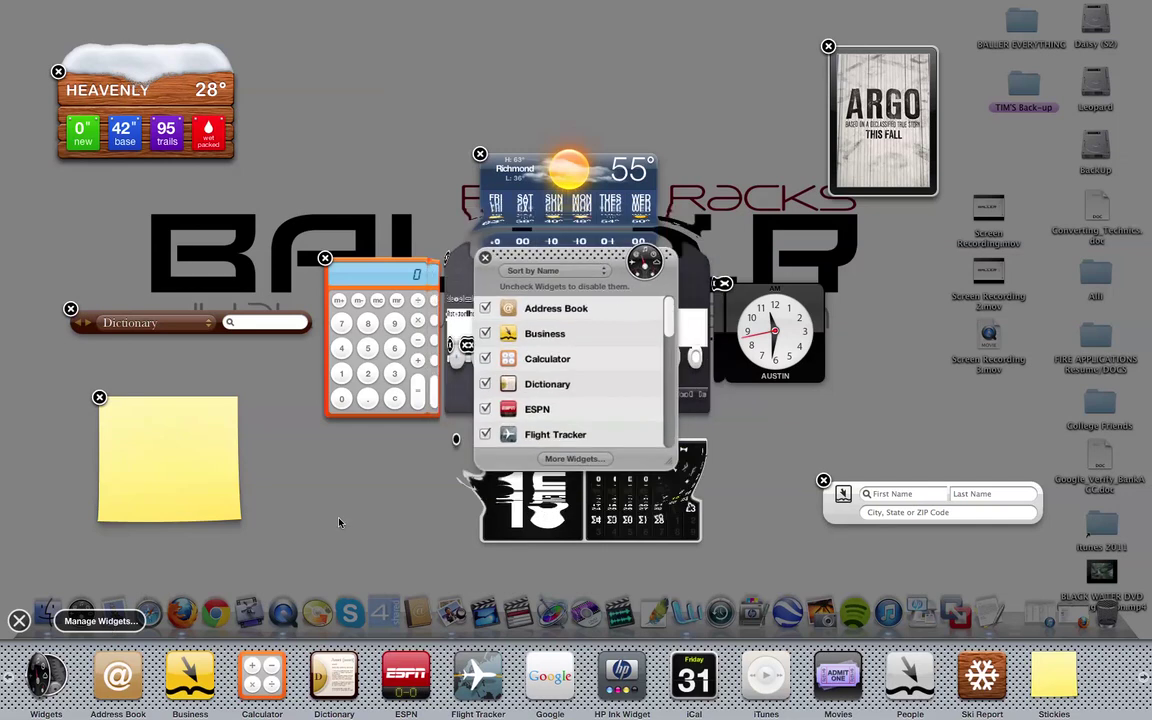
- Disable the Address Book, Business, Calculator, ESPN, Flight Tracker, Google, iCal, iTunes and Movies widgets
left_click(490, 312)
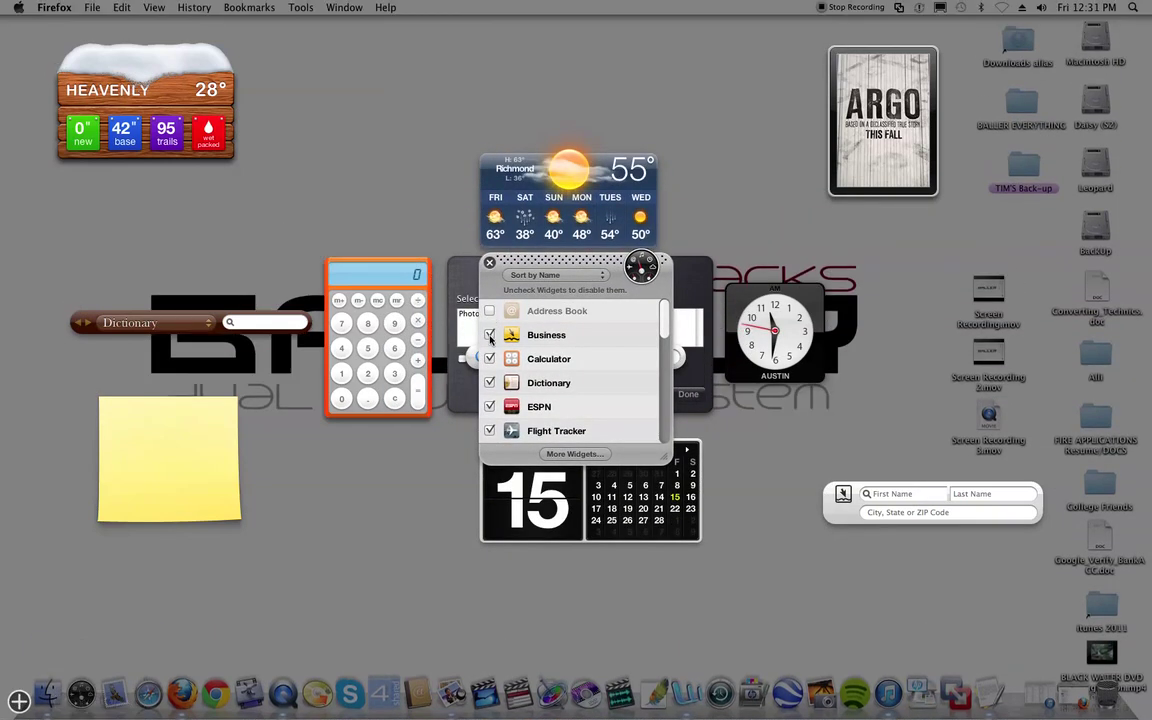
left_click(490, 335)
left_click(489, 359)
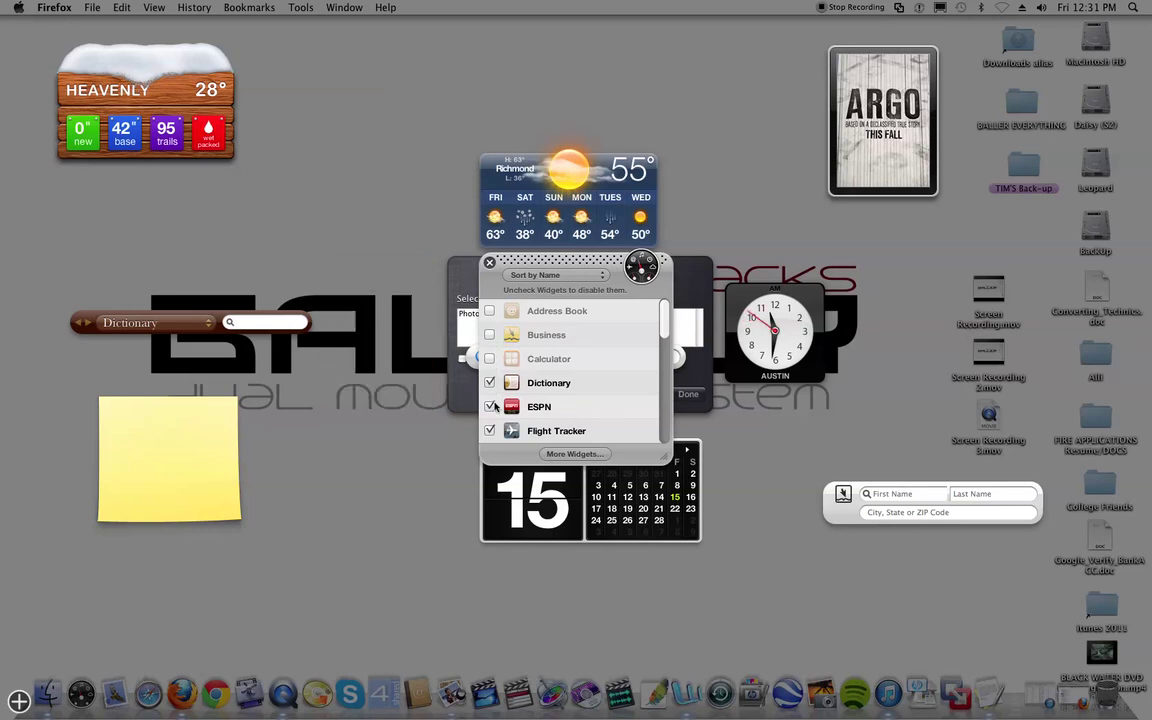
scroll(666, 336, "down", 3)
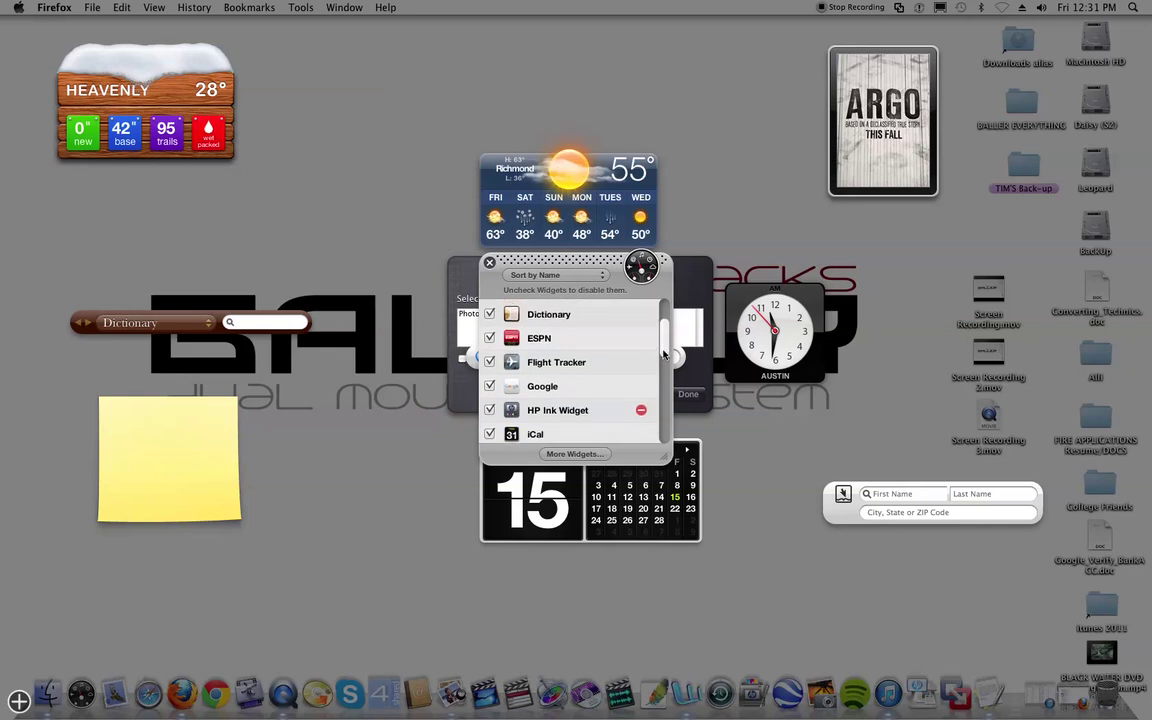
left_click(490, 330)
left_click(489, 353)
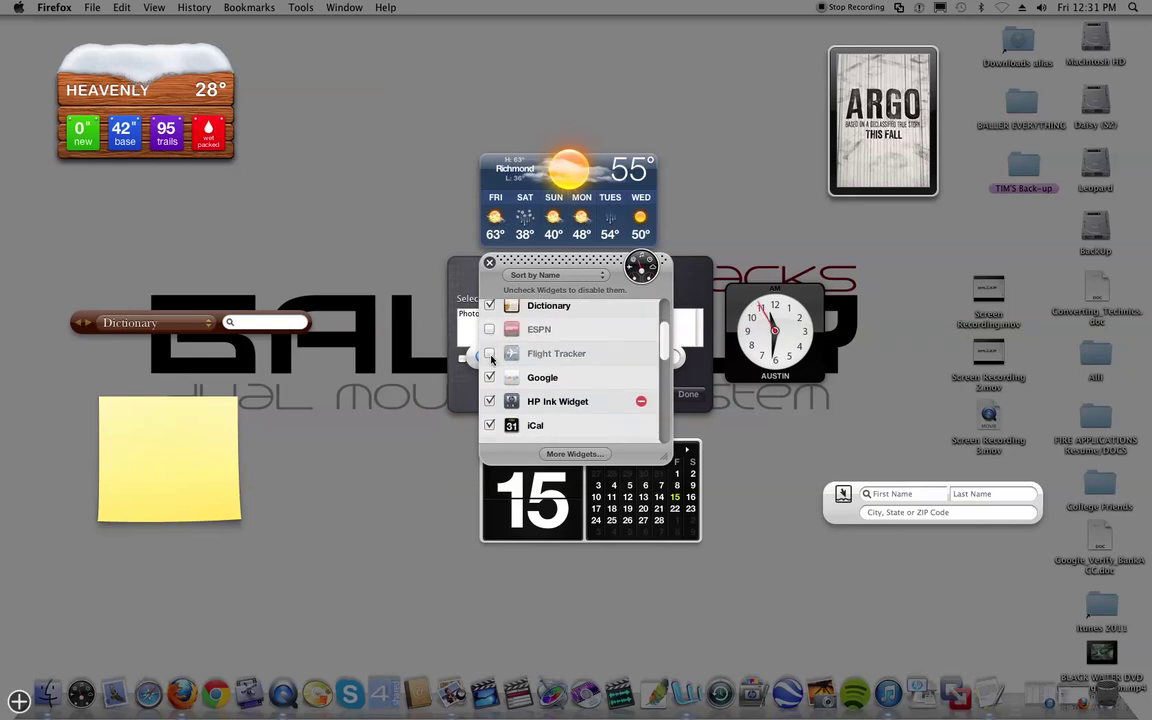
scroll(661, 348, "down", 2)
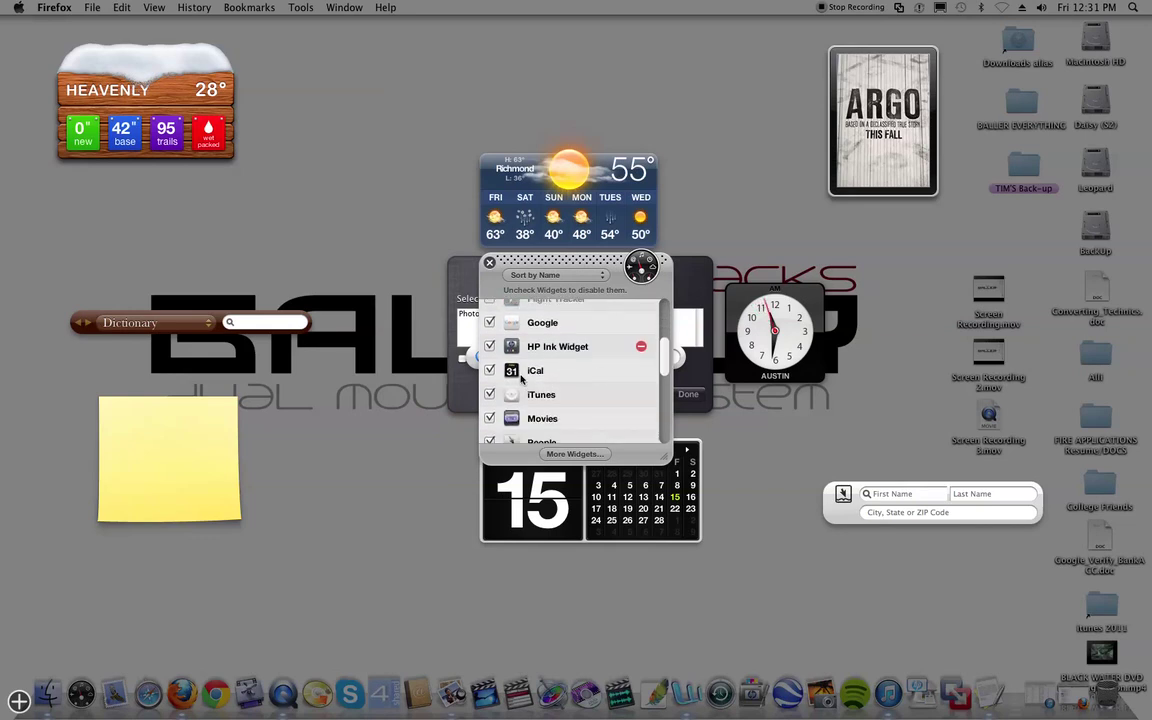
left_click(490, 323)
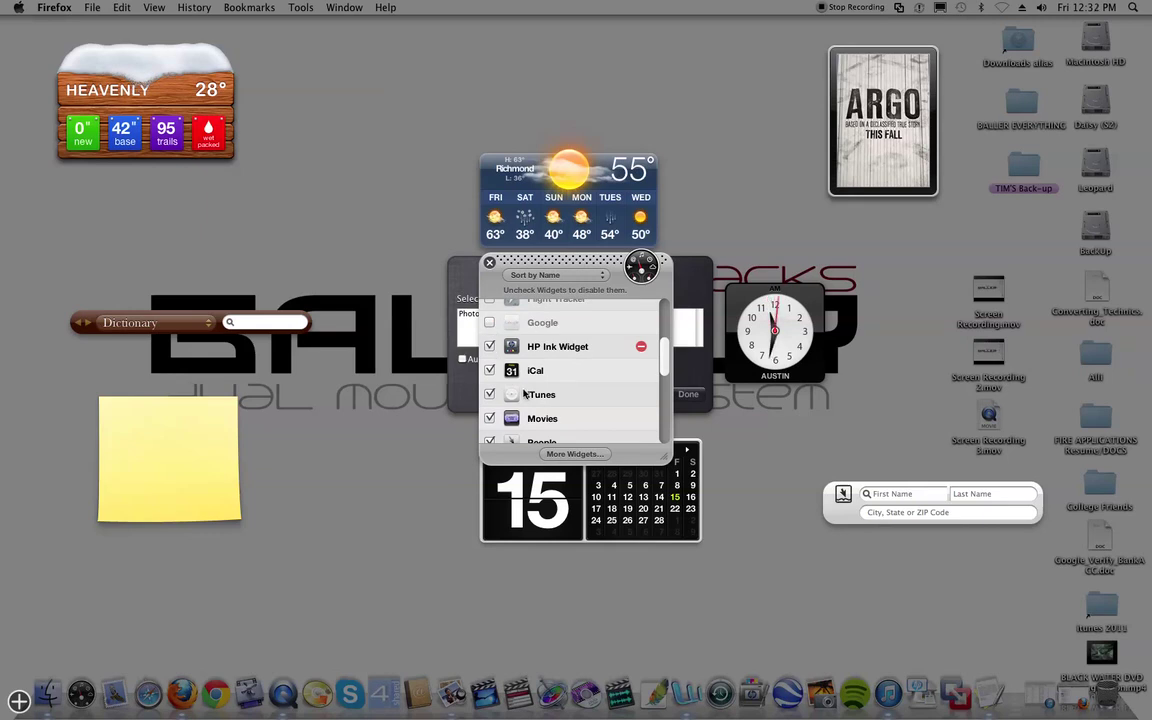
left_click(490, 370)
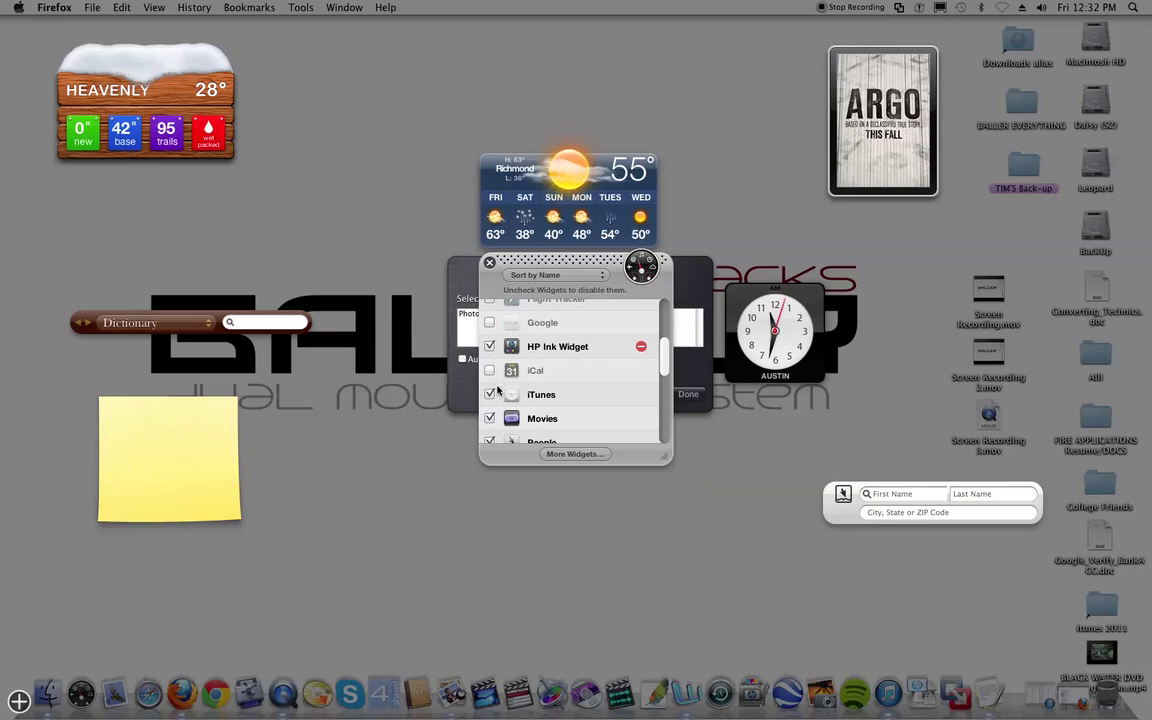
left_click(489, 395)
left_click(489, 418)
- Disable People, Ski Report, Stickies, Tile Game, Translation, Web Clip and World Clock, then close the list
left_click_drag(662, 360, 663, 394)
left_click(489, 326)
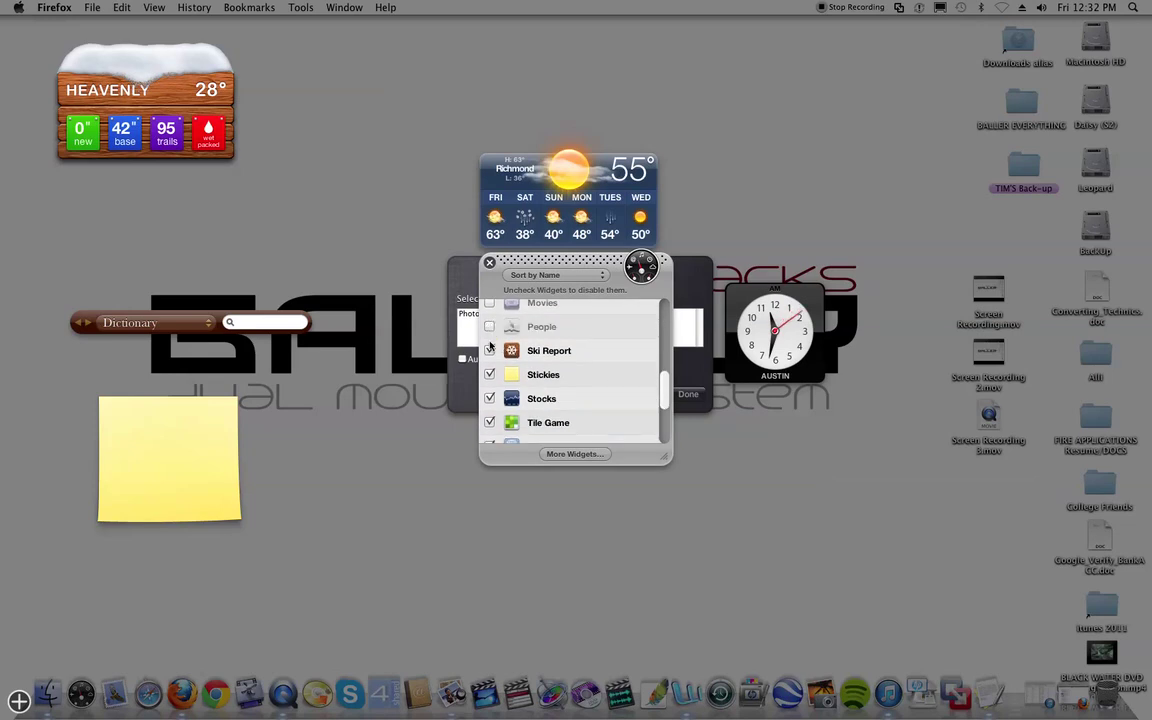
left_click(489, 350)
left_click(489, 374)
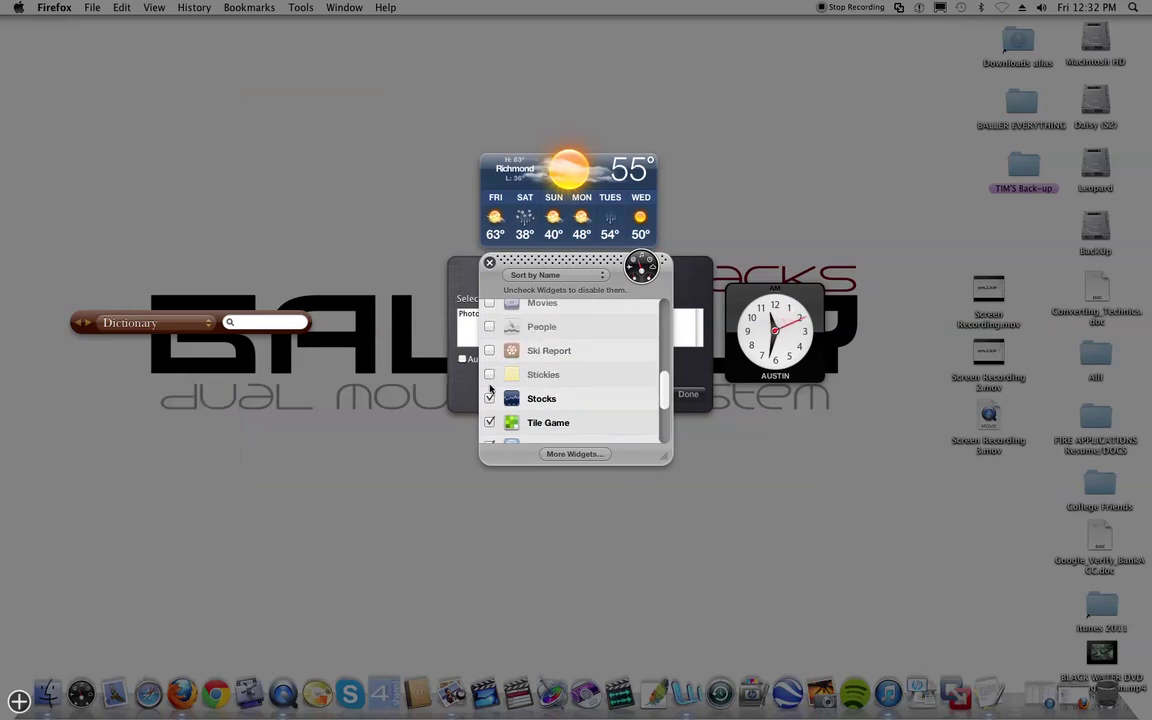
scroll(664, 396, "down", 3)
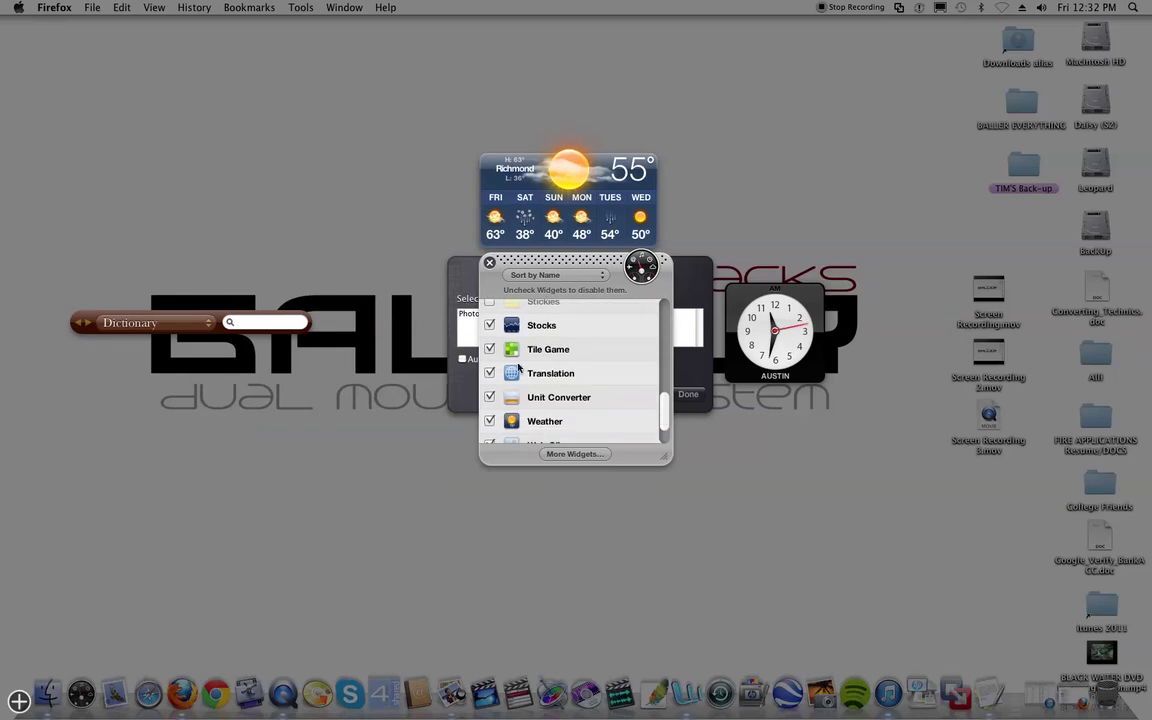
left_click(489, 349)
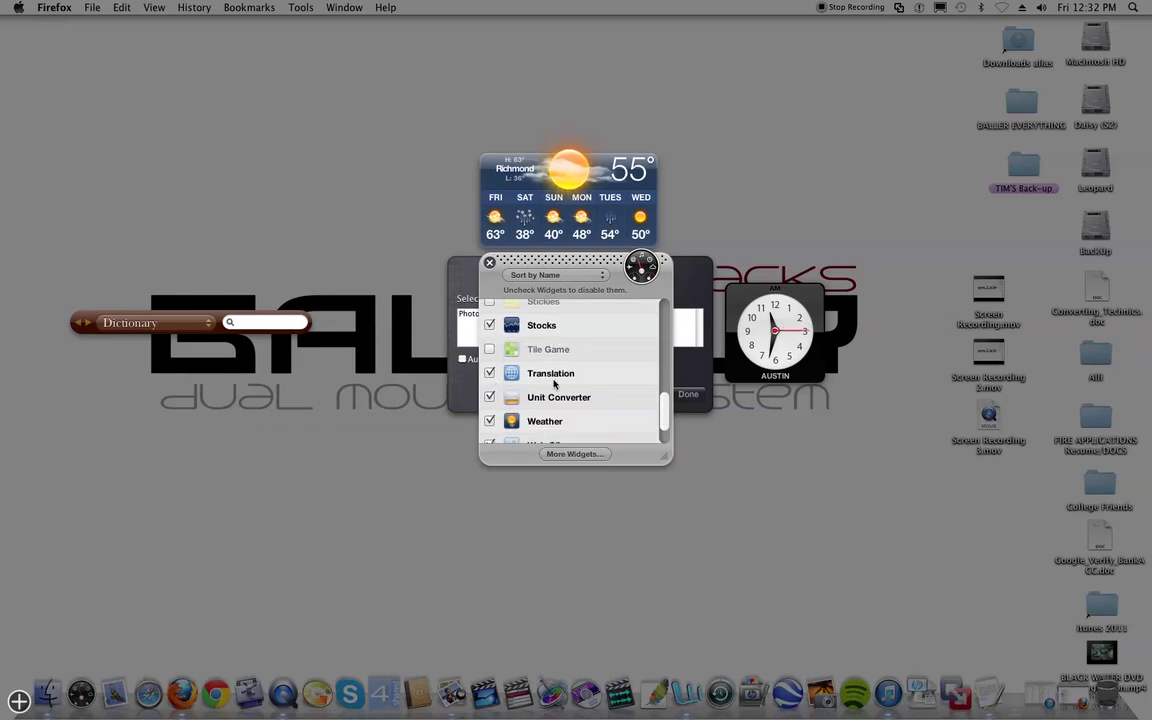
left_click(489, 373)
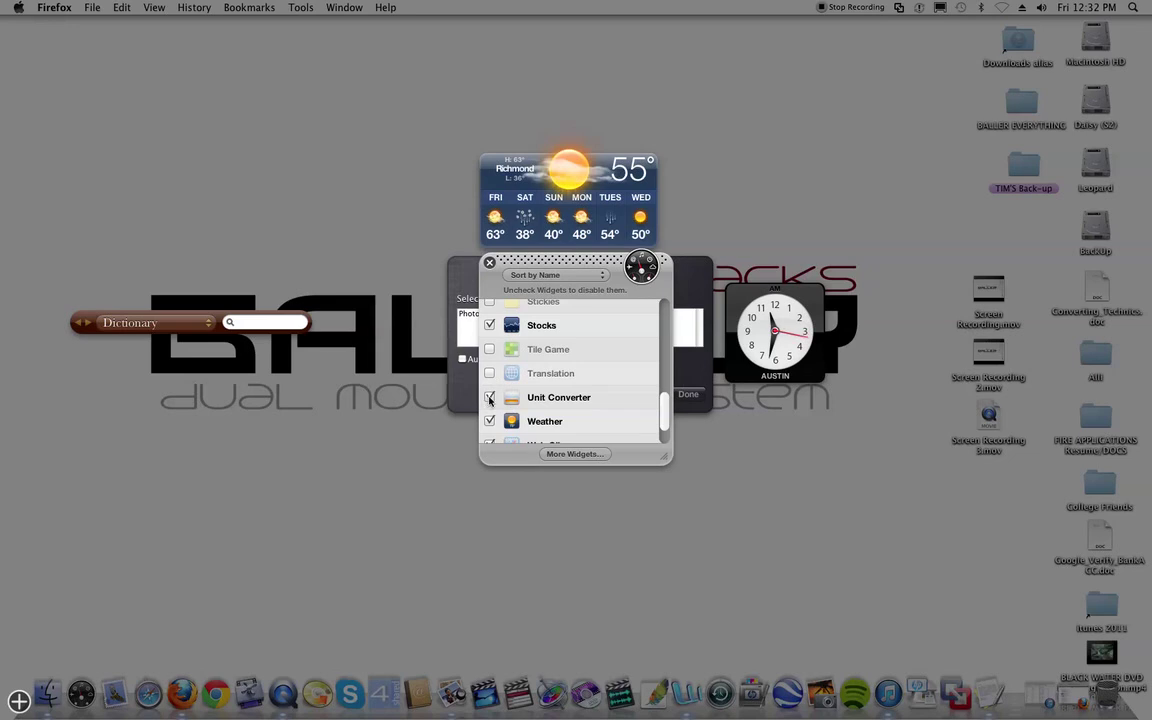
scroll(596, 374, "down", 2)
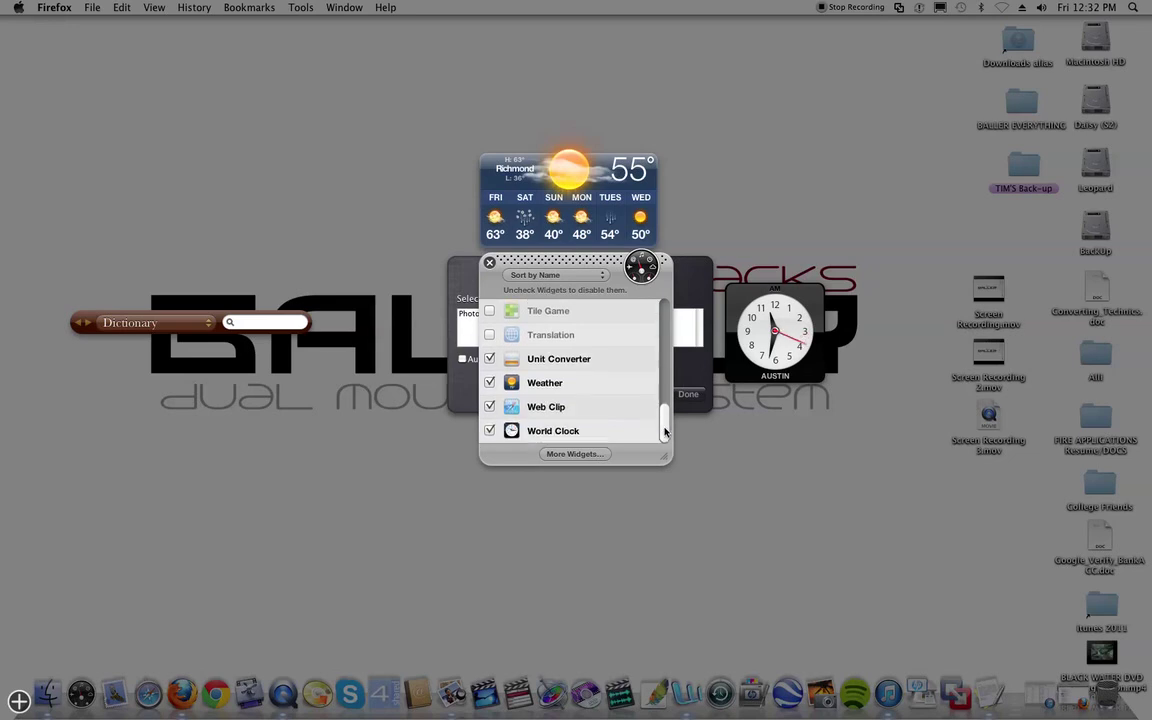
left_click(489, 407)
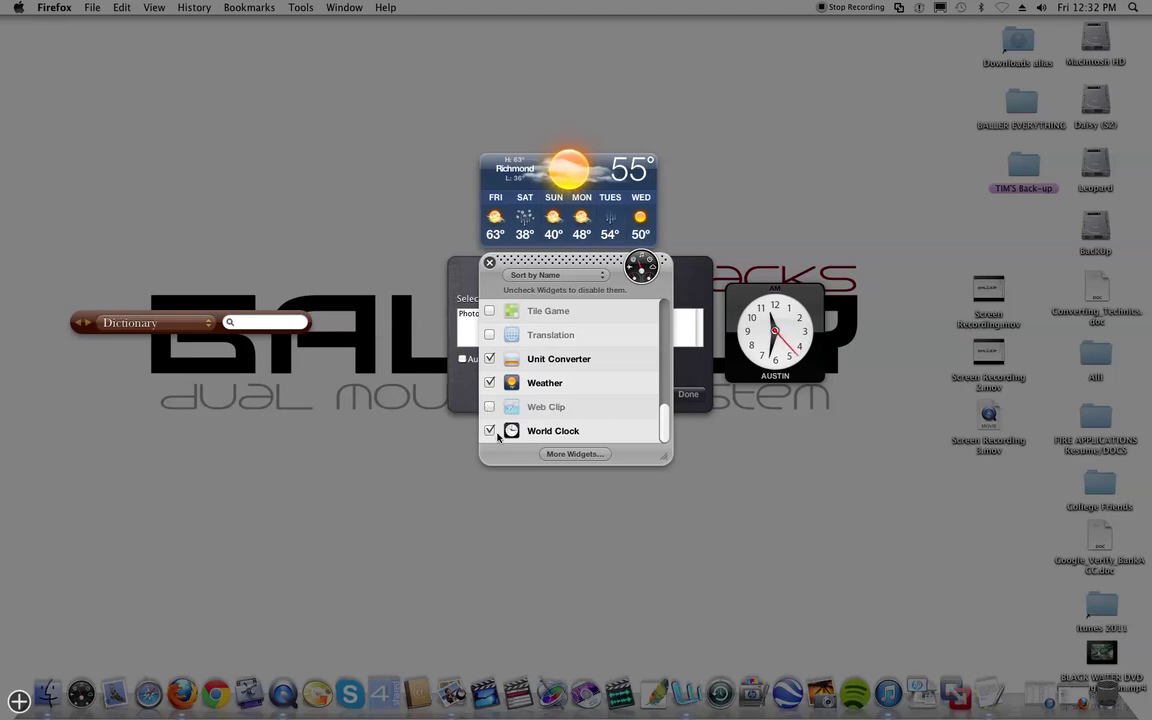
left_click(490, 431)
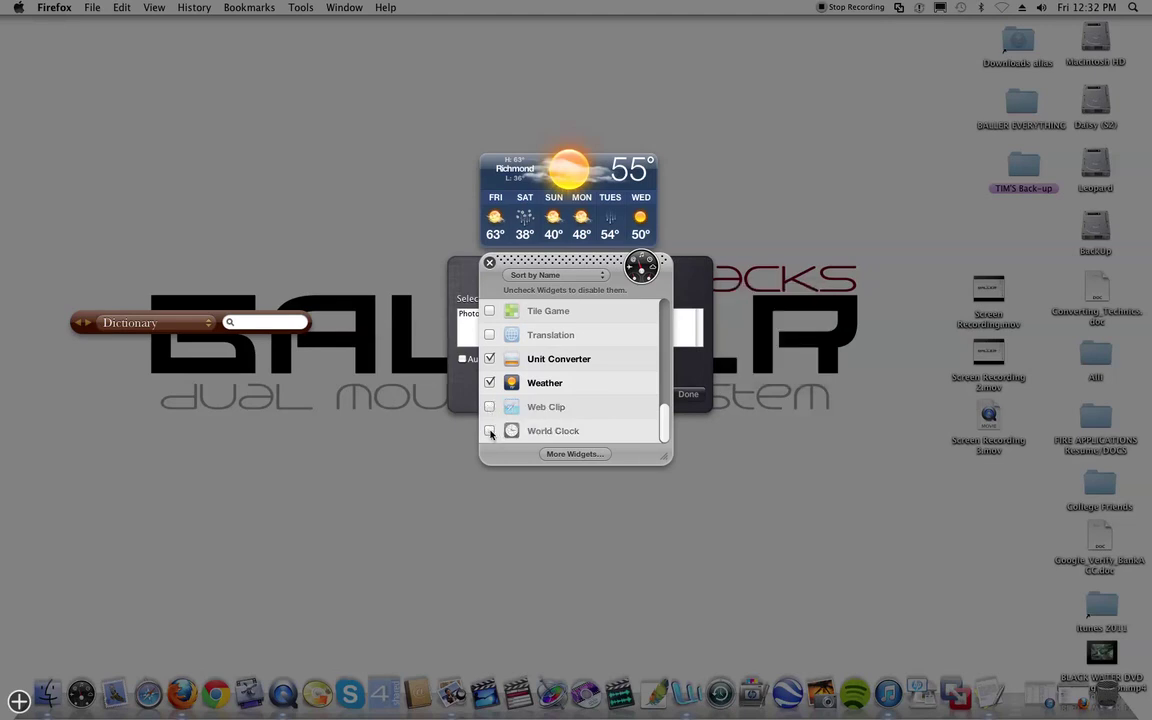
left_click(489, 264)
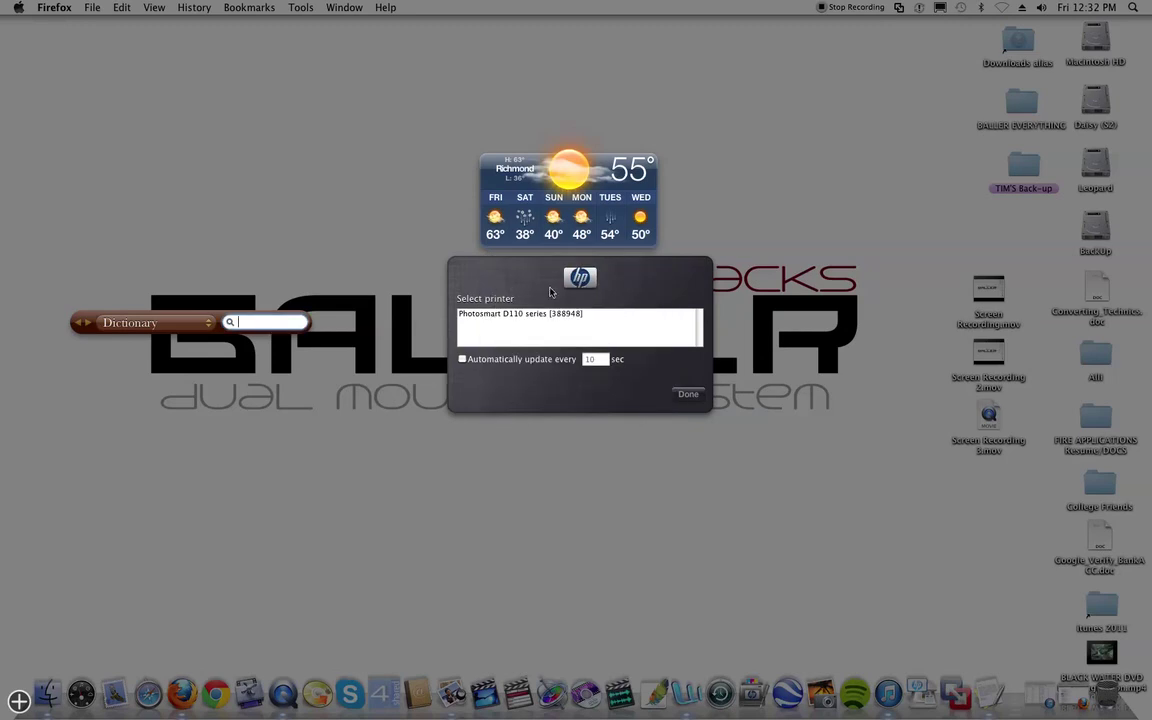
- Rearrange the Dashboard: printer widget to the lower right, Weather nudged up-left, Dictionary lower down
left_click_drag(517, 274, 770, 466)
mouse_move(550, 155)
left_mouse_down()
mouse_move(513, 186)
mouse_move(536, 141)
left_mouse_up()
left_click_drag(215, 322, 313, 457)
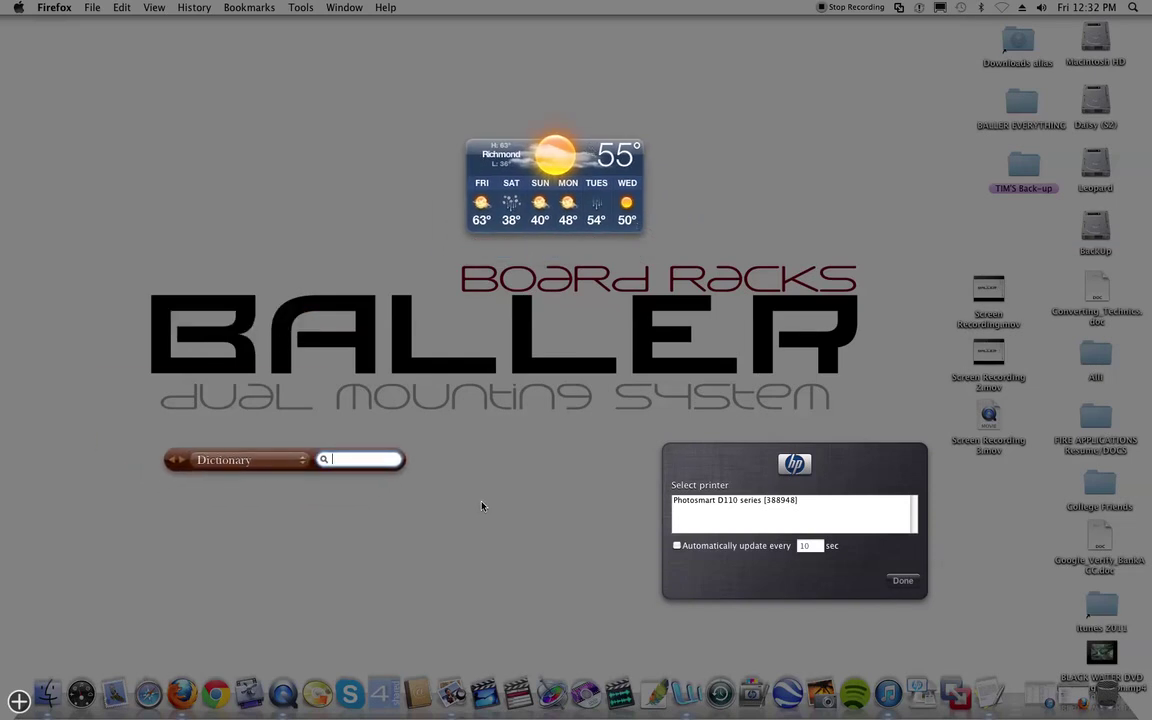
- Leave Dashboard and open System Preferences from the Apple menu
left_click(521, 469)
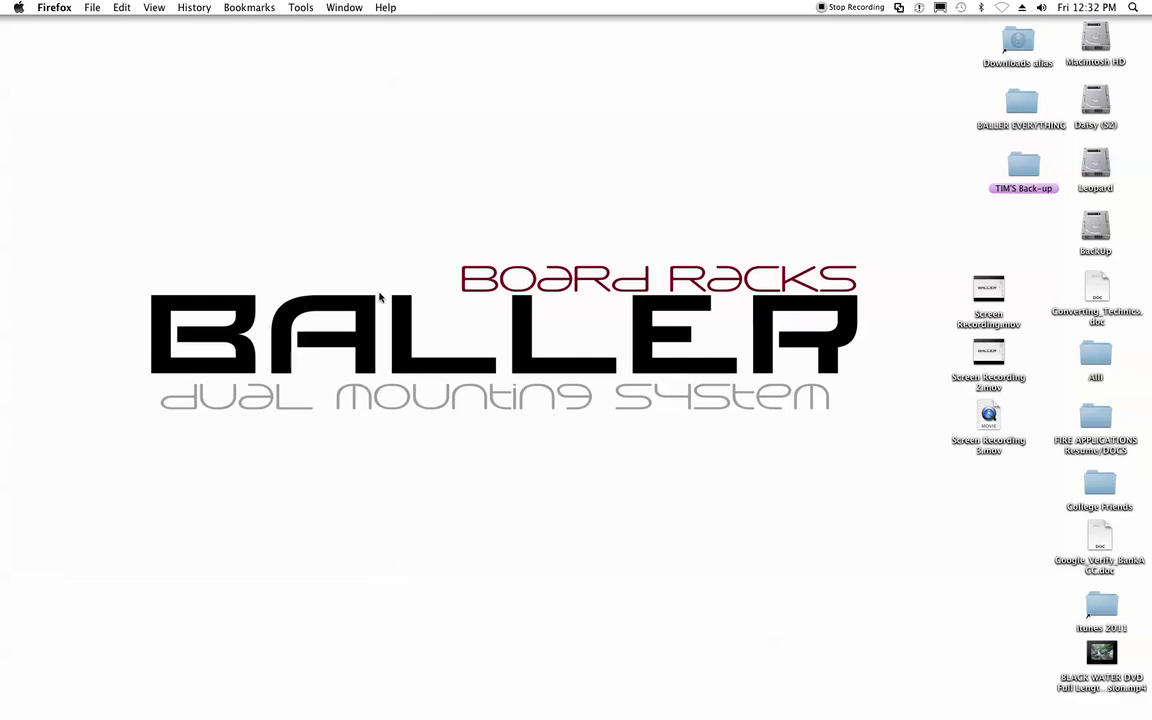
left_click(18, 8)
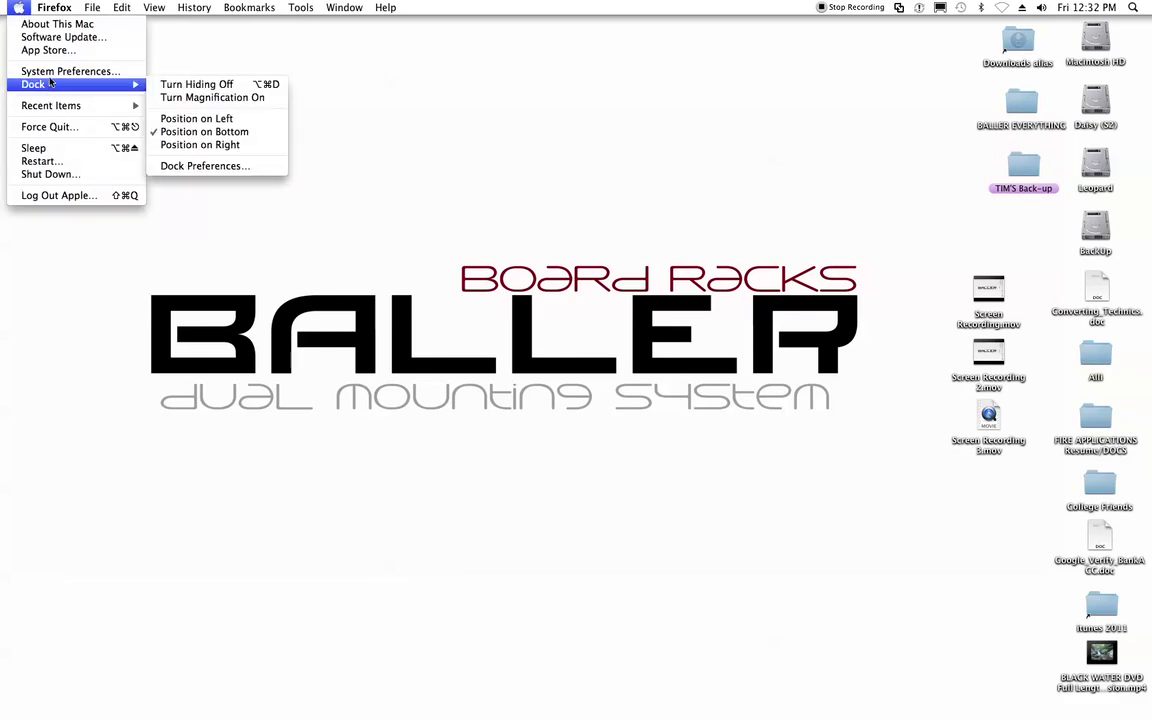
left_click(55, 72)
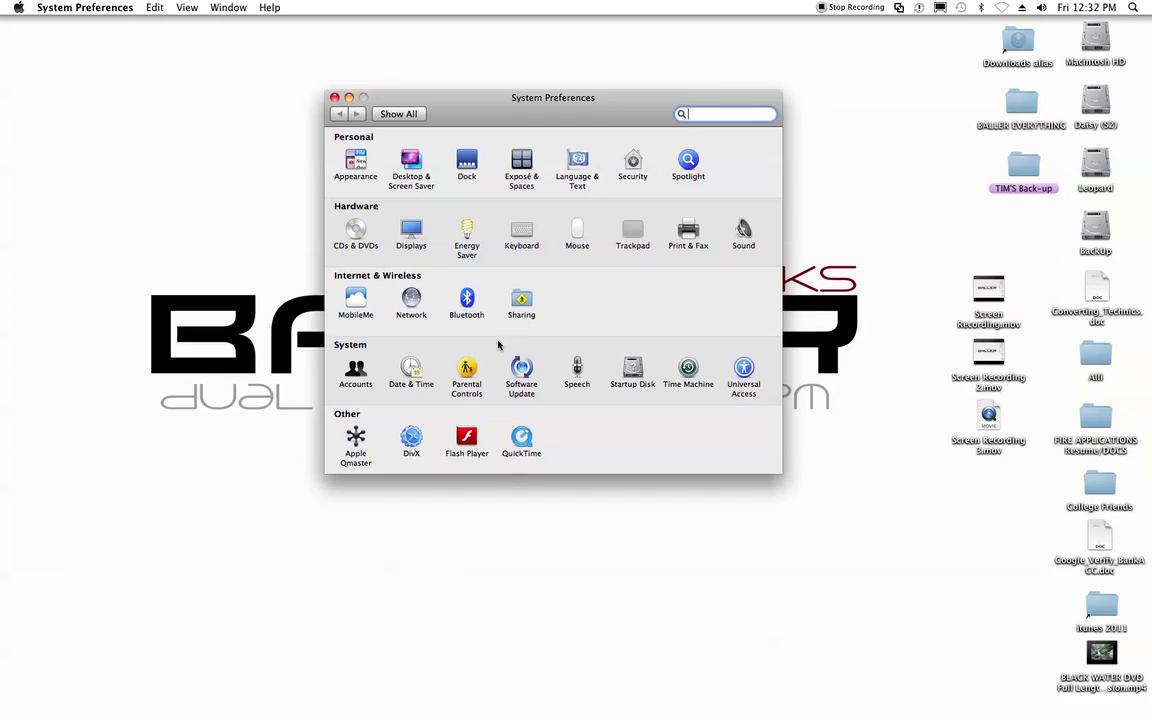
- Uncheck Bluetooth's On setting and go back to the preference pane overview
left_click(474, 314)
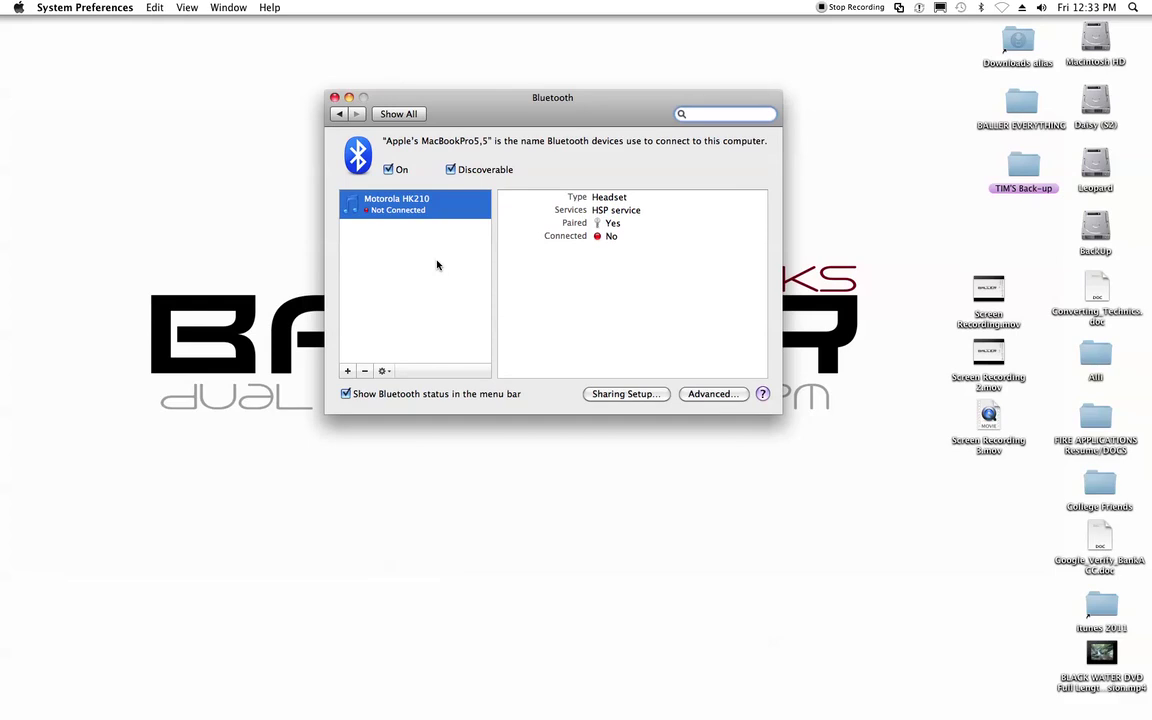
left_click(389, 170)
left_click(339, 114)
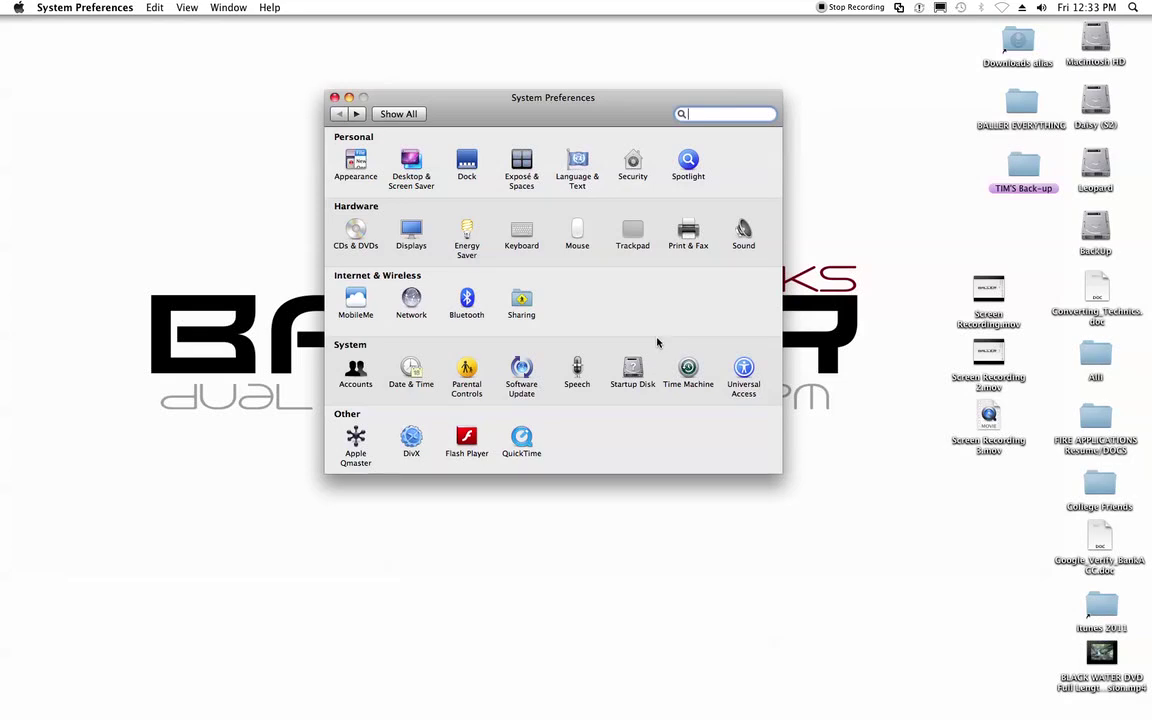
- View the Time Machine pane, select the Macintosh HD drive on the desktop, and close System Preferences
left_click(688, 370)
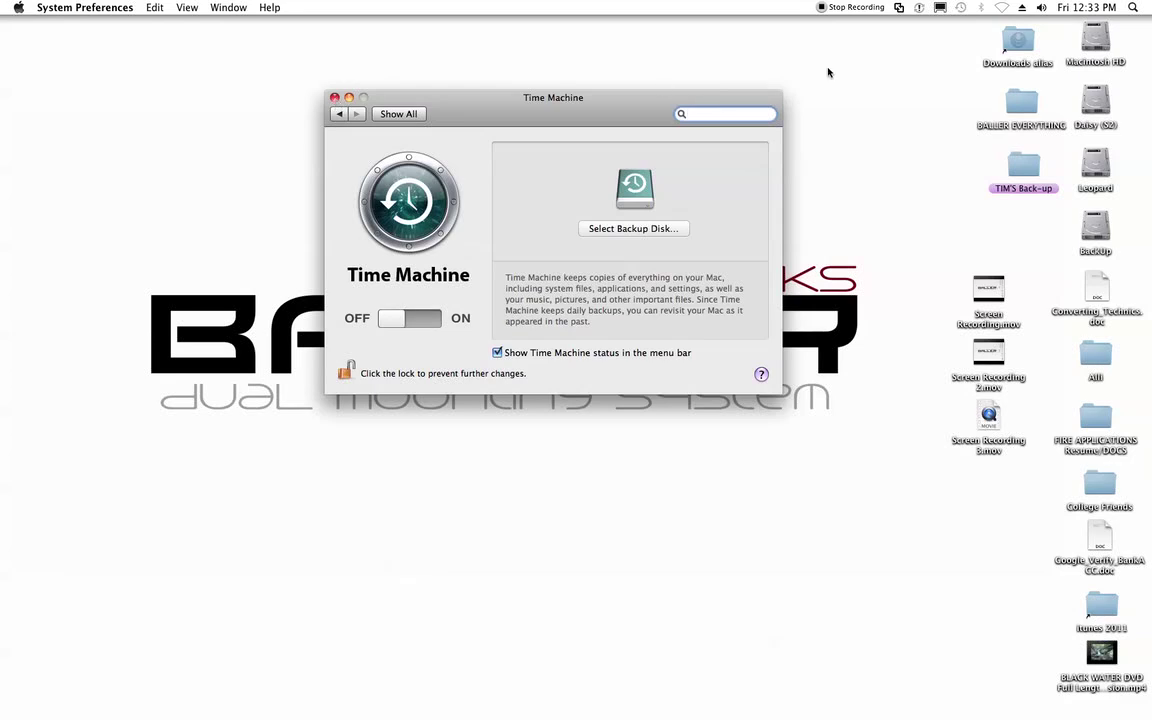
left_click_drag(1120, 30, 1100, 233)
left_click(1067, 236)
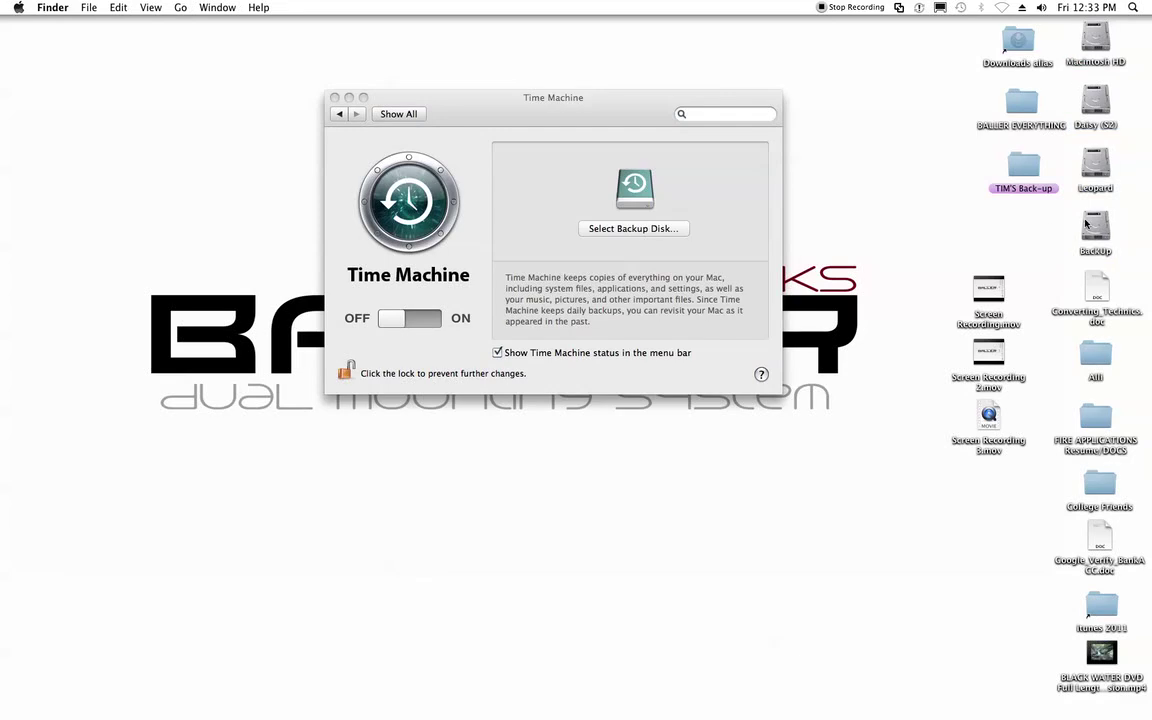
left_click(1094, 38)
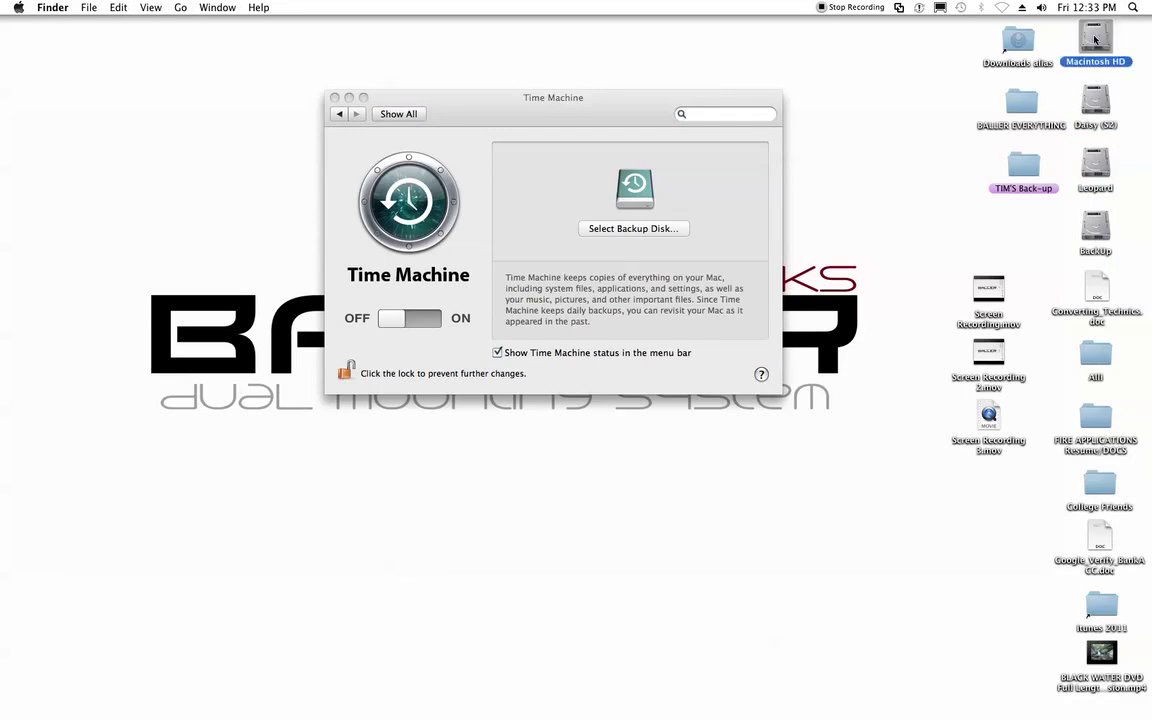
left_click(339, 114)
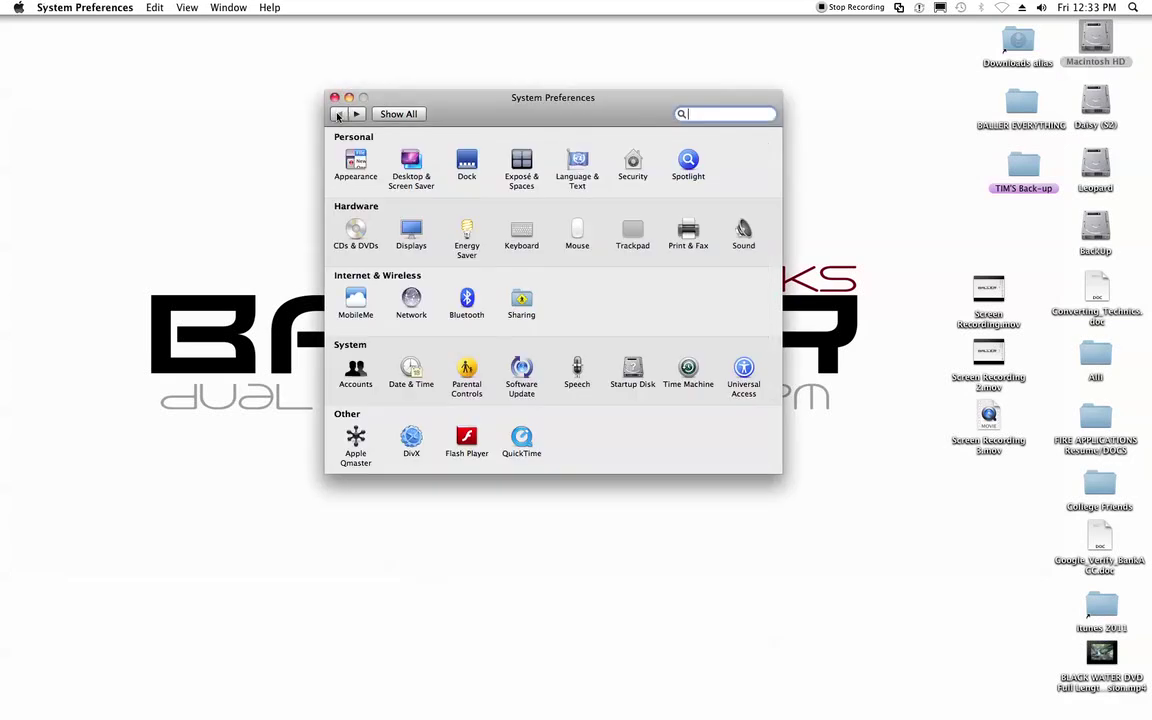
left_click(335, 98)
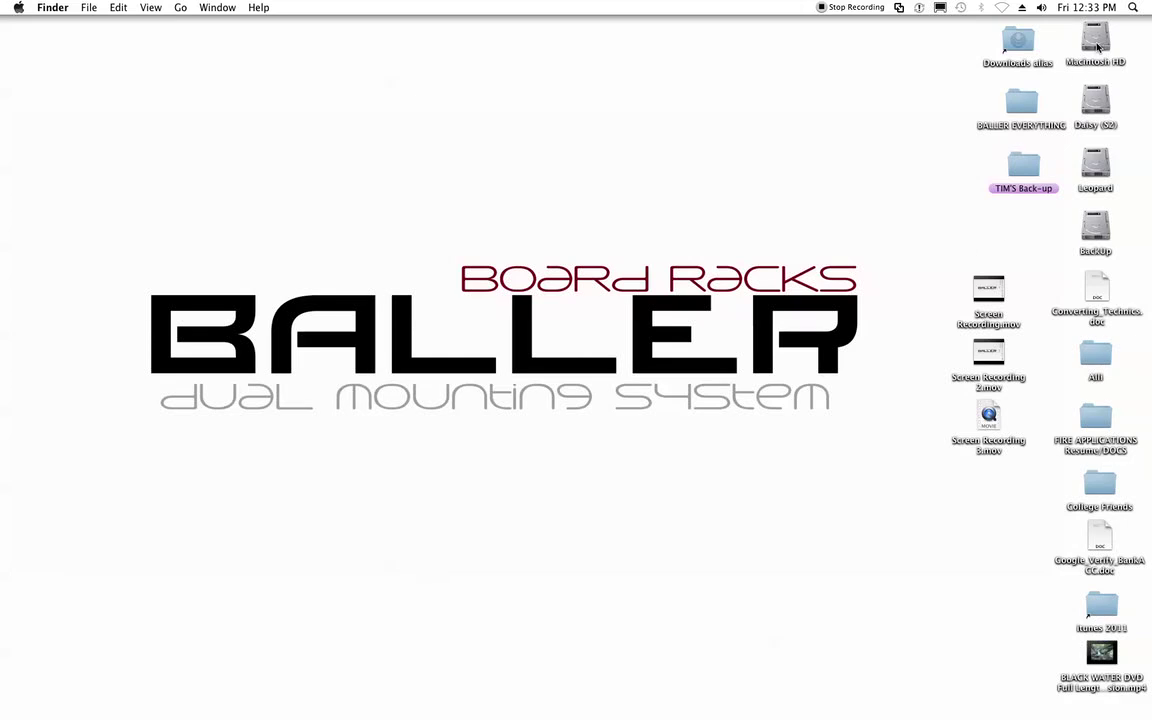
- Open Applications on the Leopard drive and show Get Info for Automator
double_click(1095, 163)
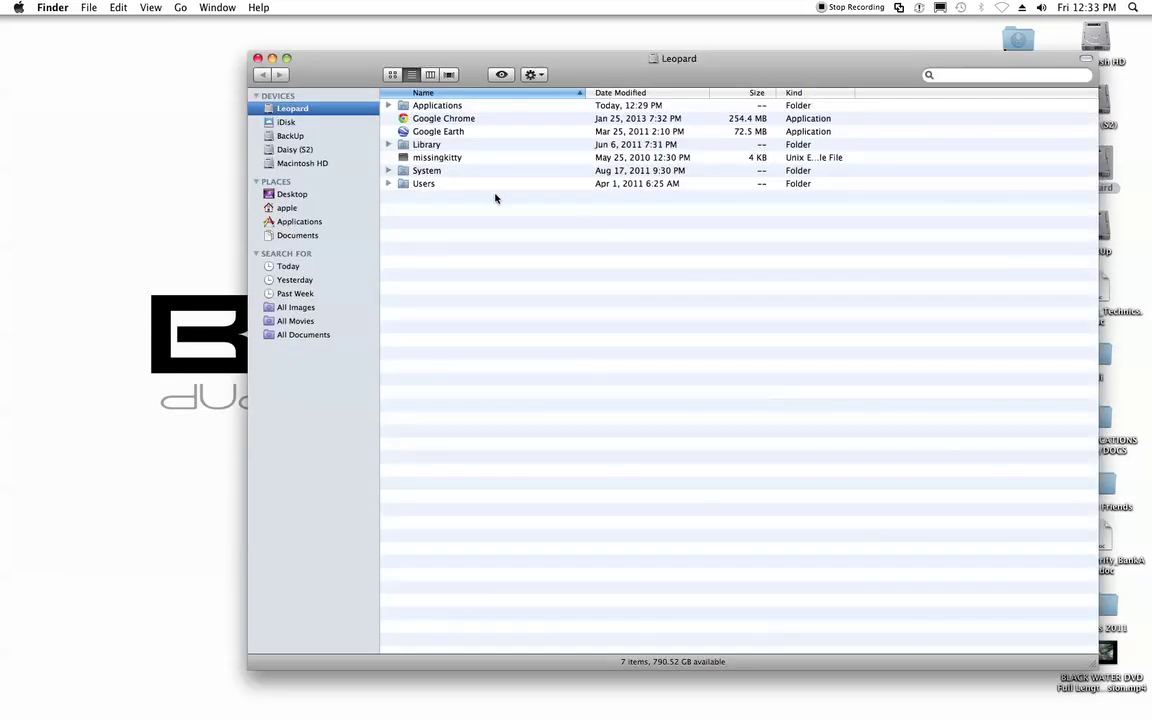
double_click(440, 106)
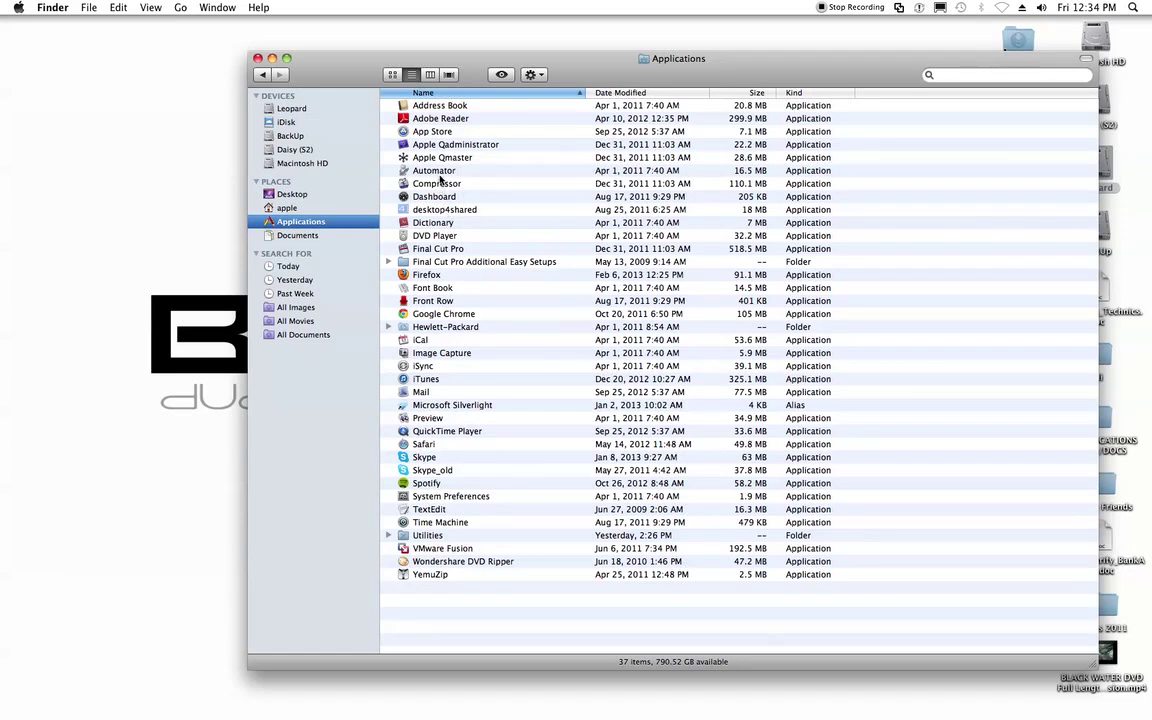
left_click(443, 173)
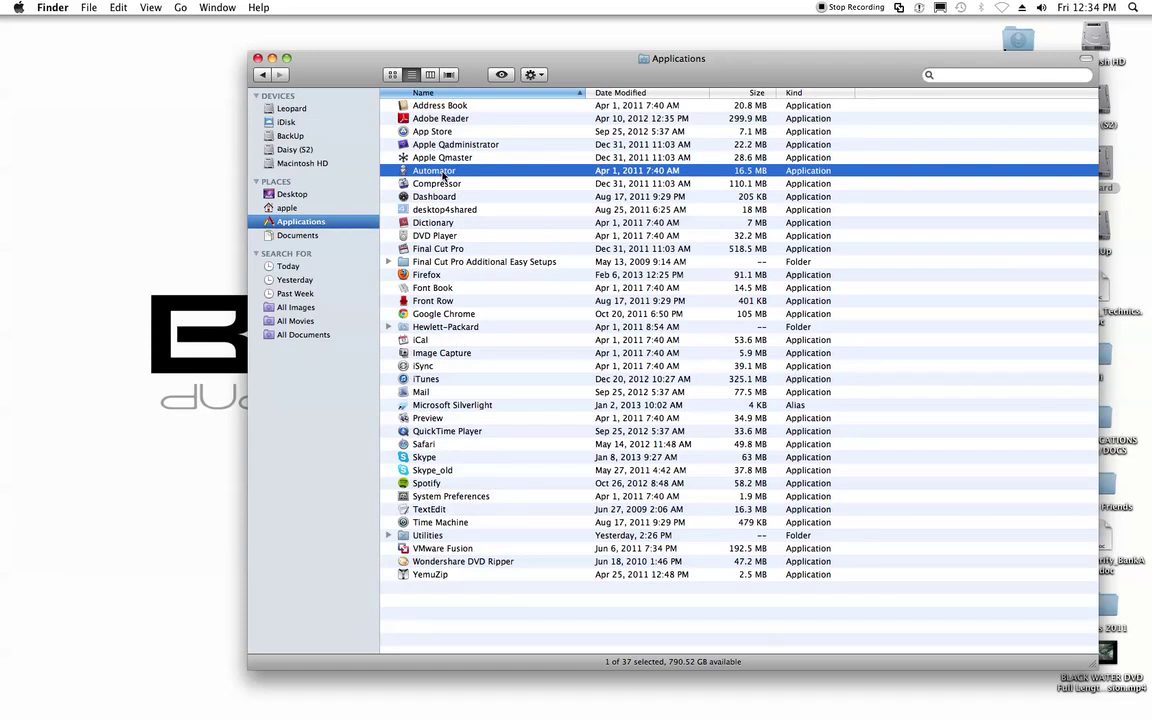
key("super+i")
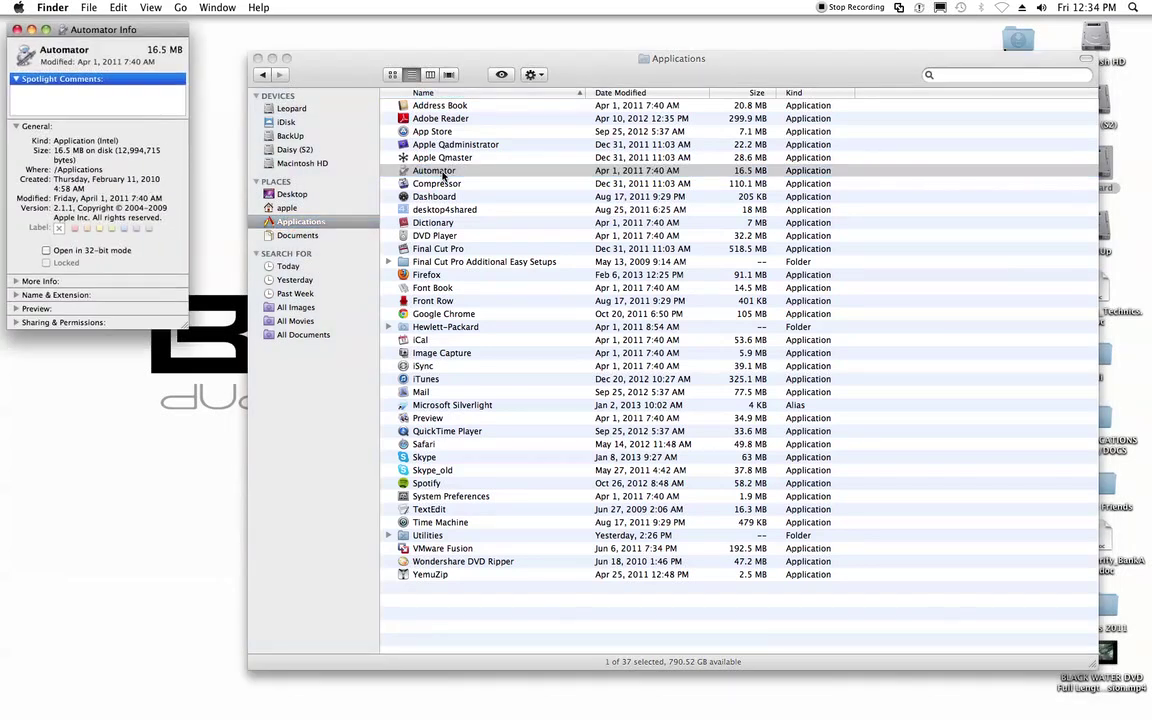
- Expand and collapse Automator's Sharing & Permissions, close its Info window, and bring Applications forward
left_click_drag(158, 33, 172, 47)
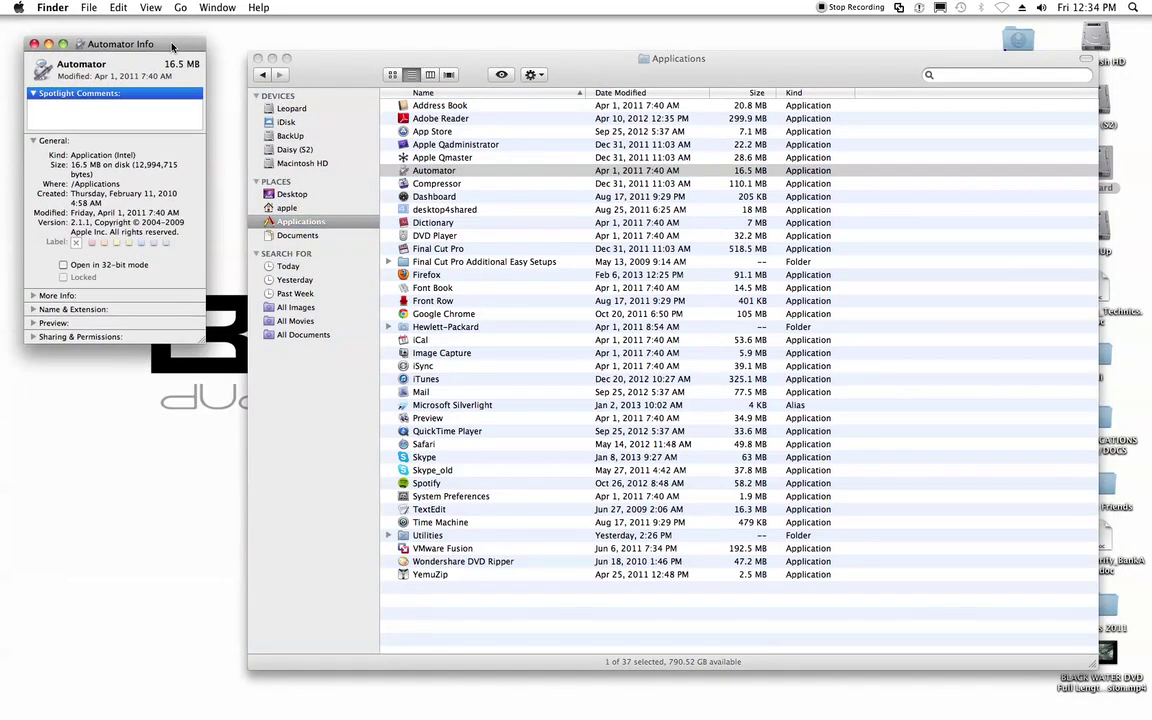
left_click(34, 338)
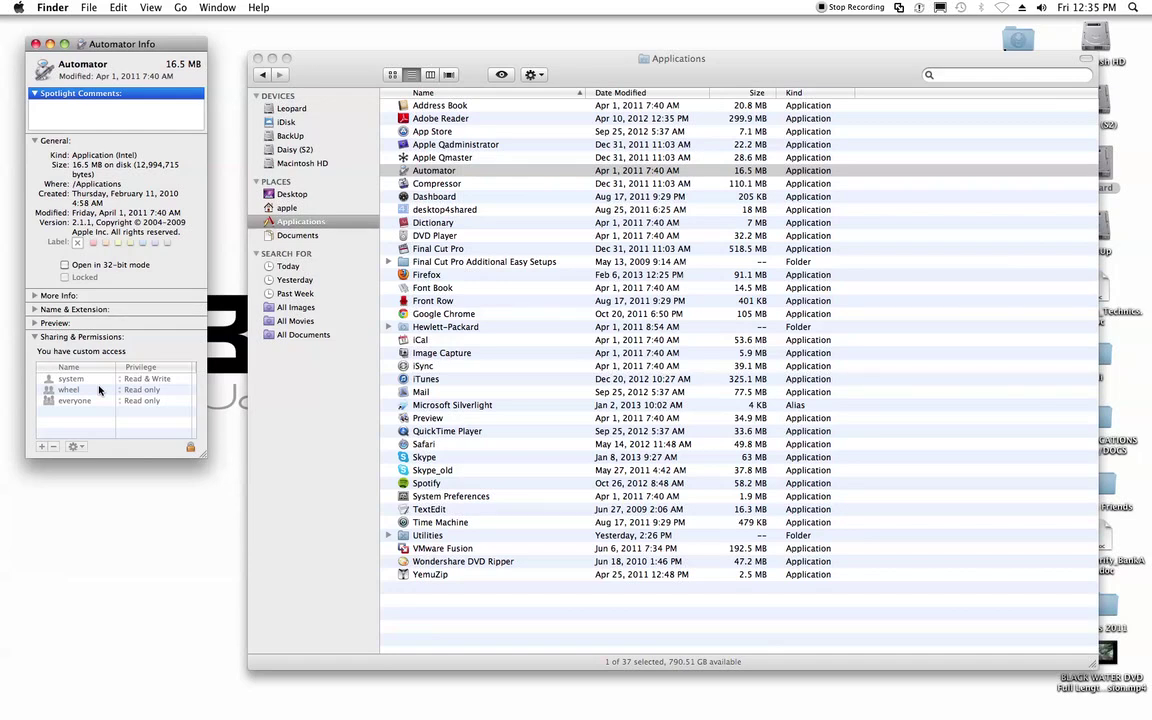
left_click(35, 337)
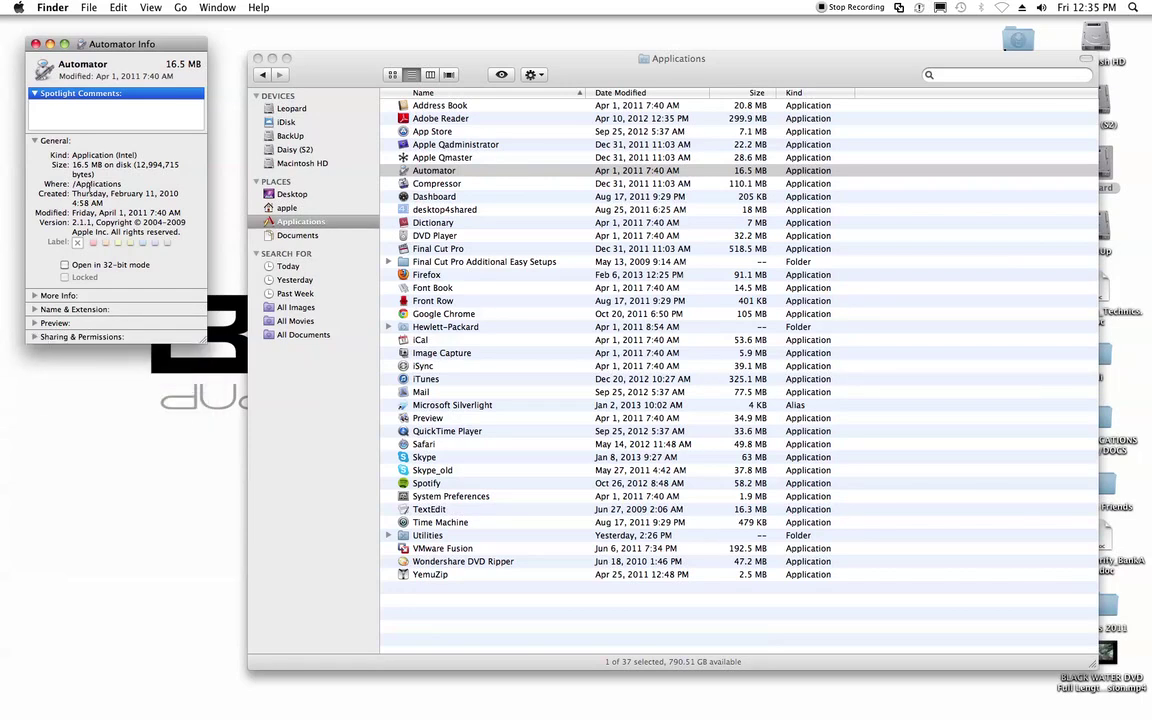
left_click_drag(174, 44, 182, 48)
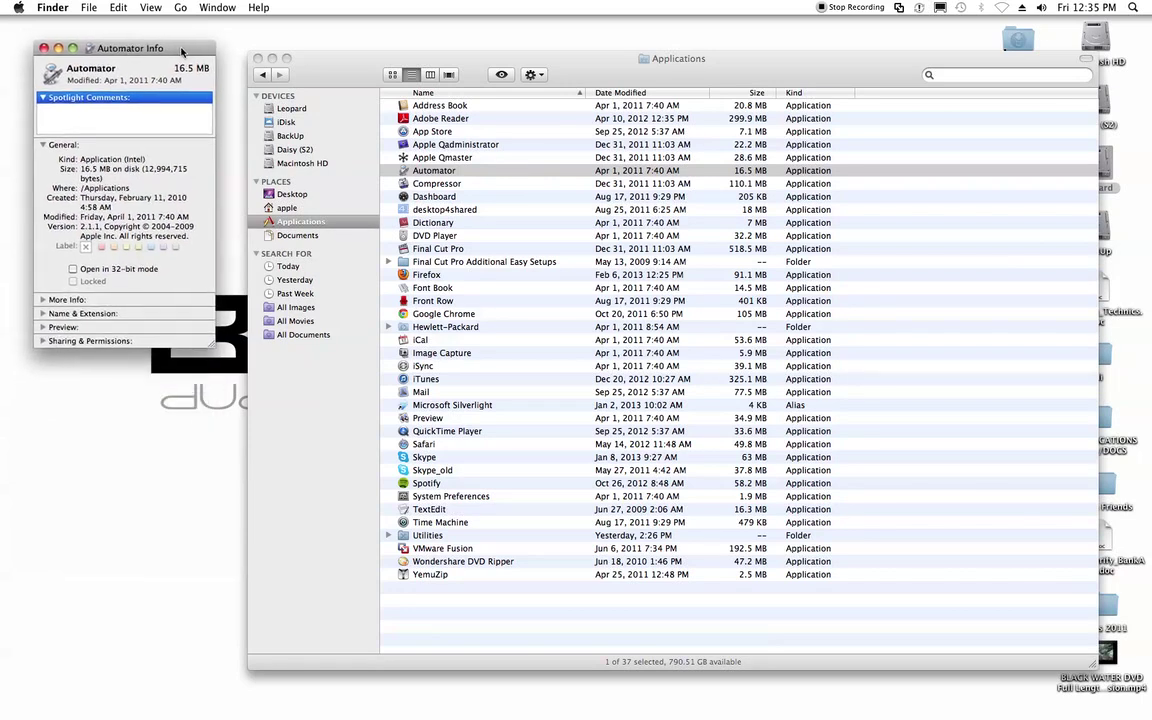
left_click(44, 49)
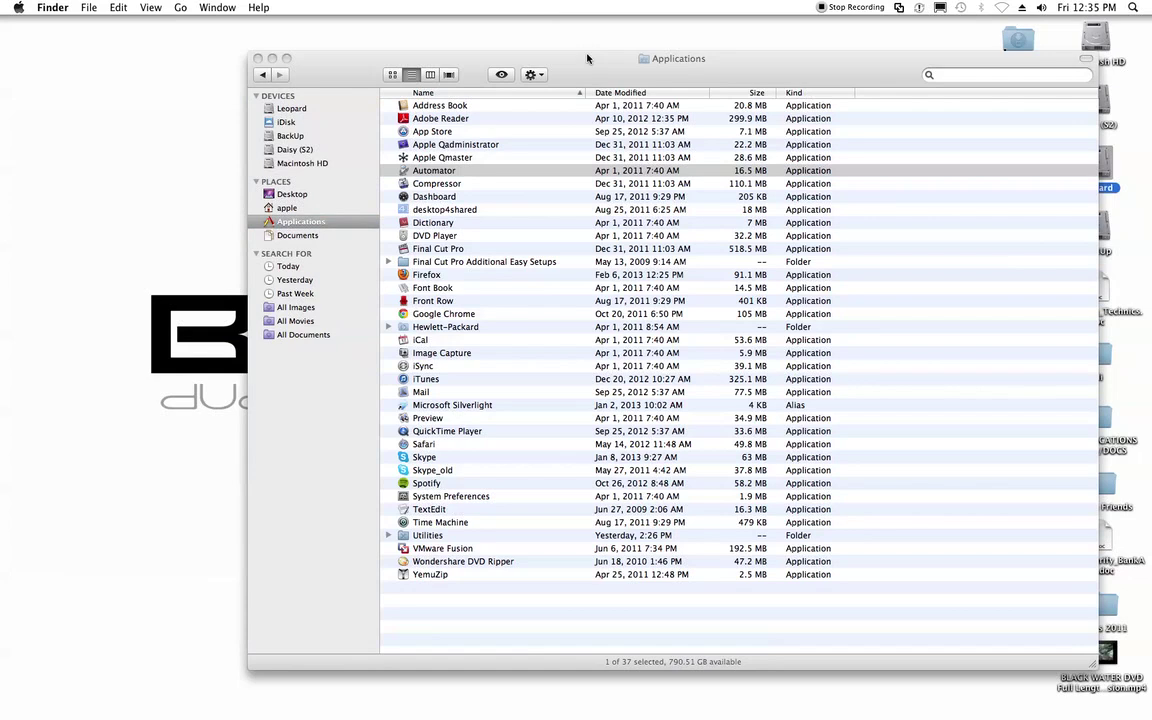
left_click_drag(517, 58, 478, 35)
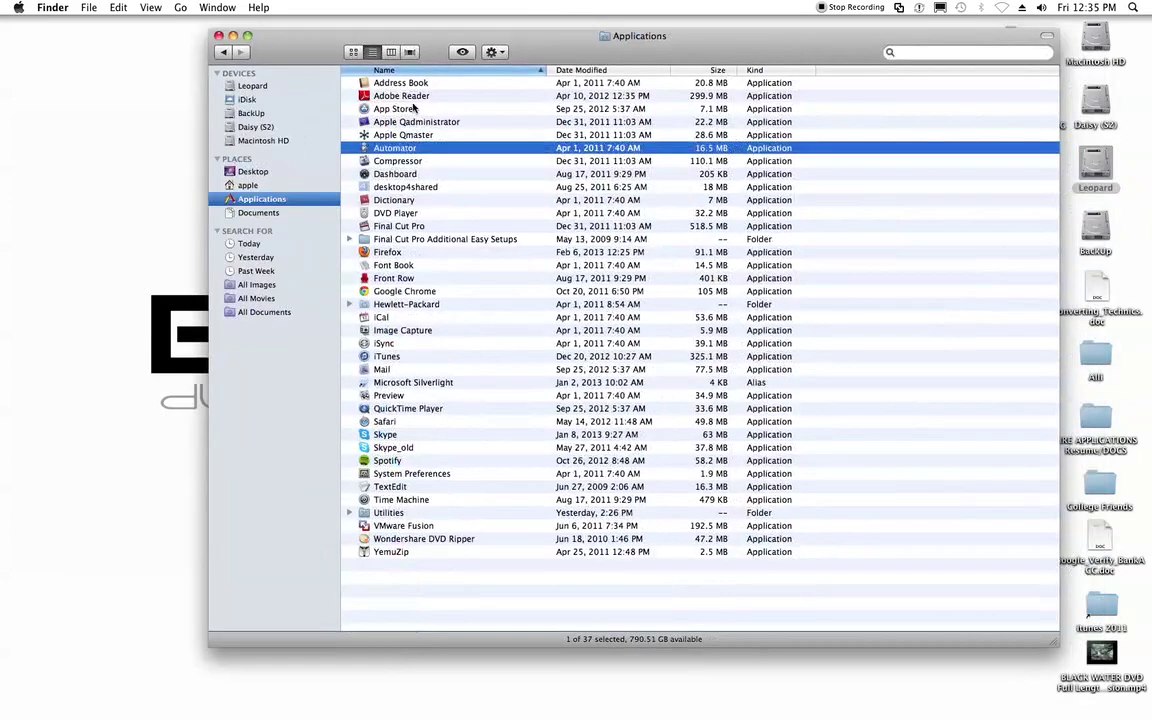
- Open the Caches folder inside the apple home folder's Library
left_click(246, 185)
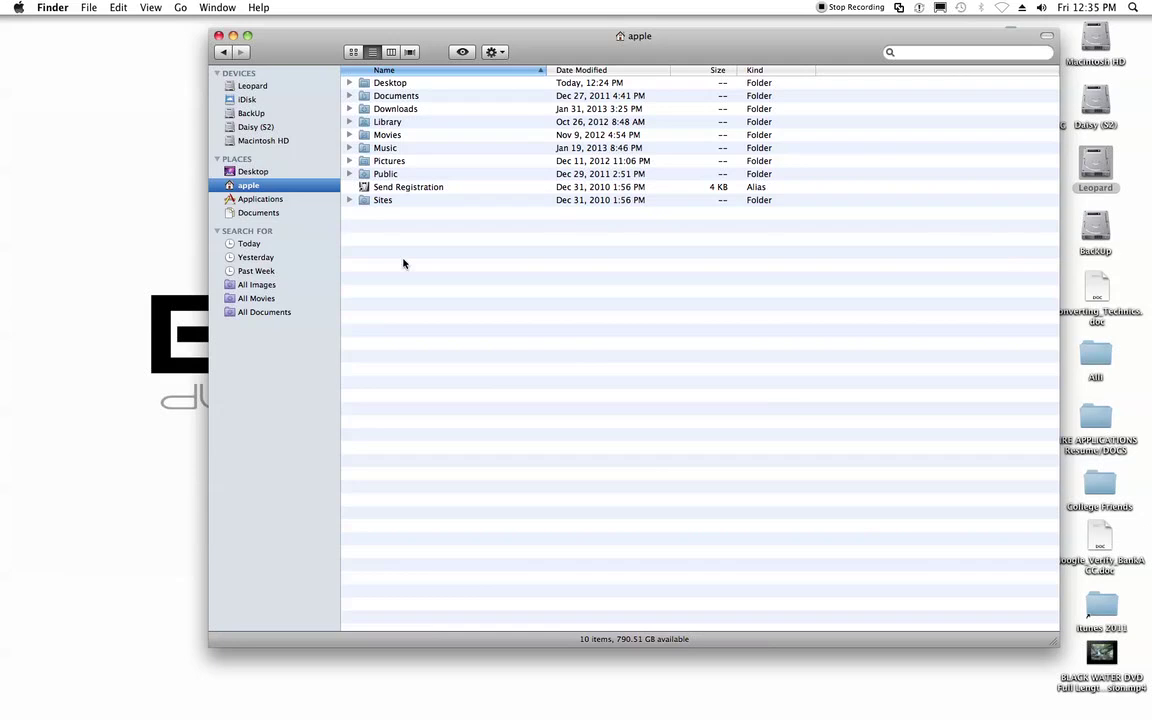
double_click(395, 123)
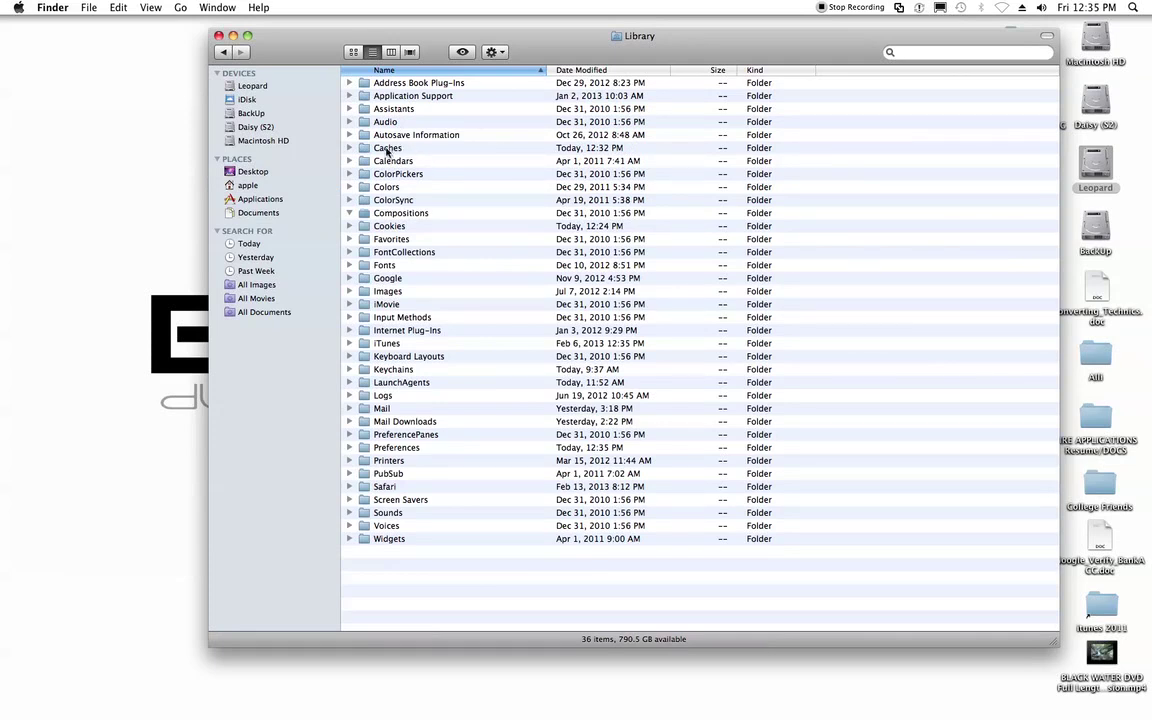
double_click(393, 152)
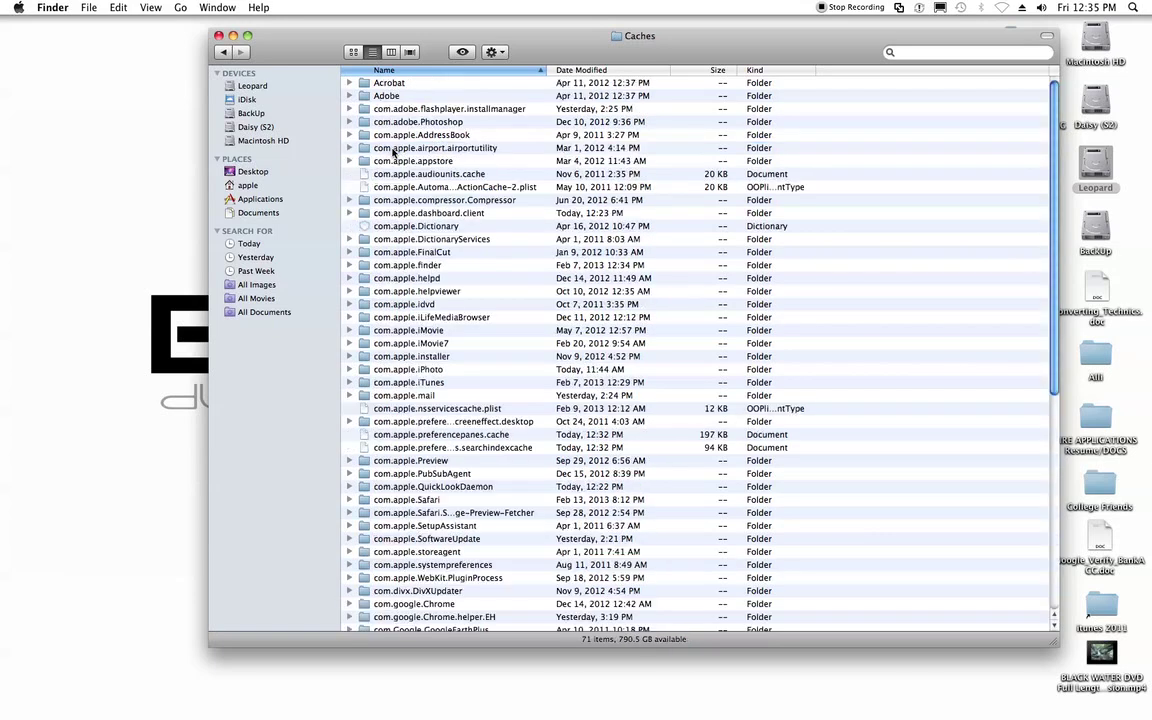
- Move all 71 cache items to the Trash with password authorization, then go back to Library
scroll(437, 198, "down", 10)
scroll(437, 198, "up", 8)
scroll(437, 198, "down", 10)
scroll(437, 198, "up", 10)
left_click(426, 176)
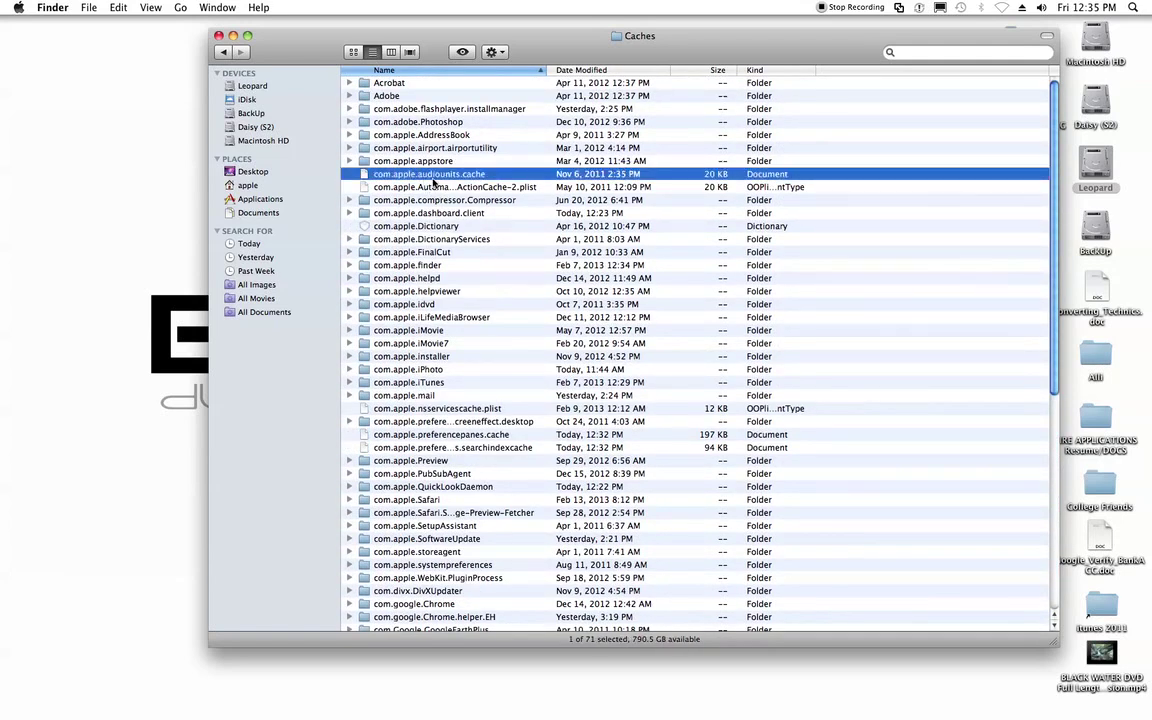
key("super+a")
left_click_drag(425, 283, 1107, 705)
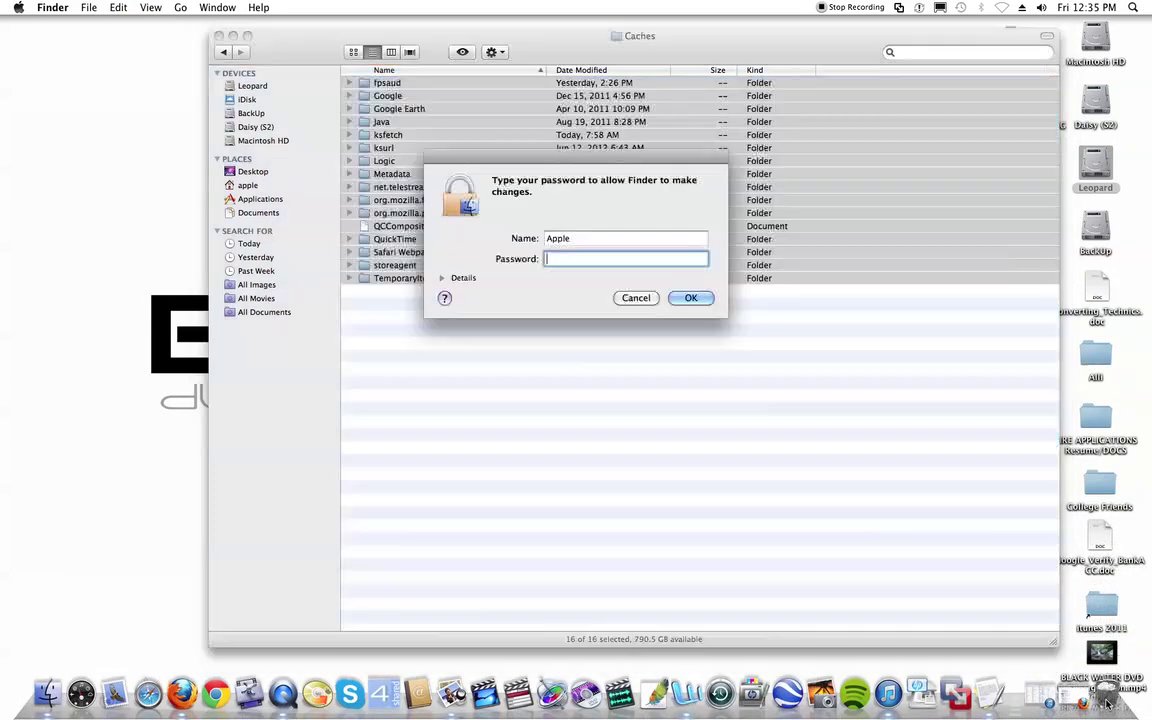
left_click(690, 298)
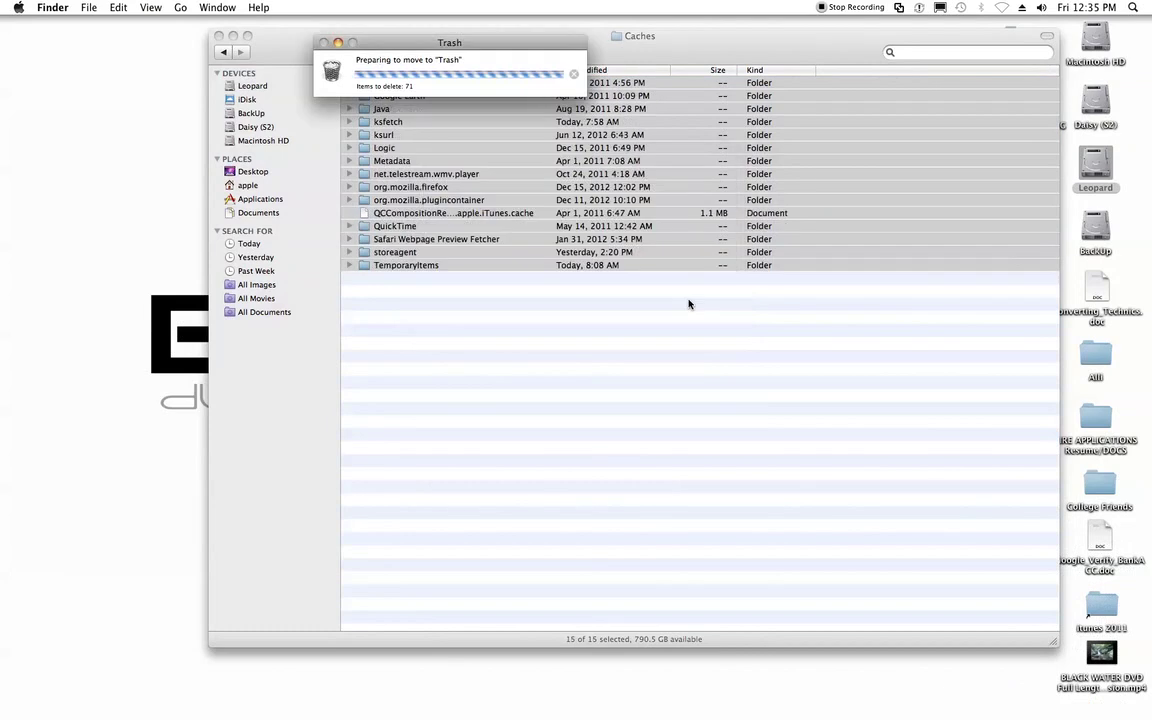
left_click(224, 53)
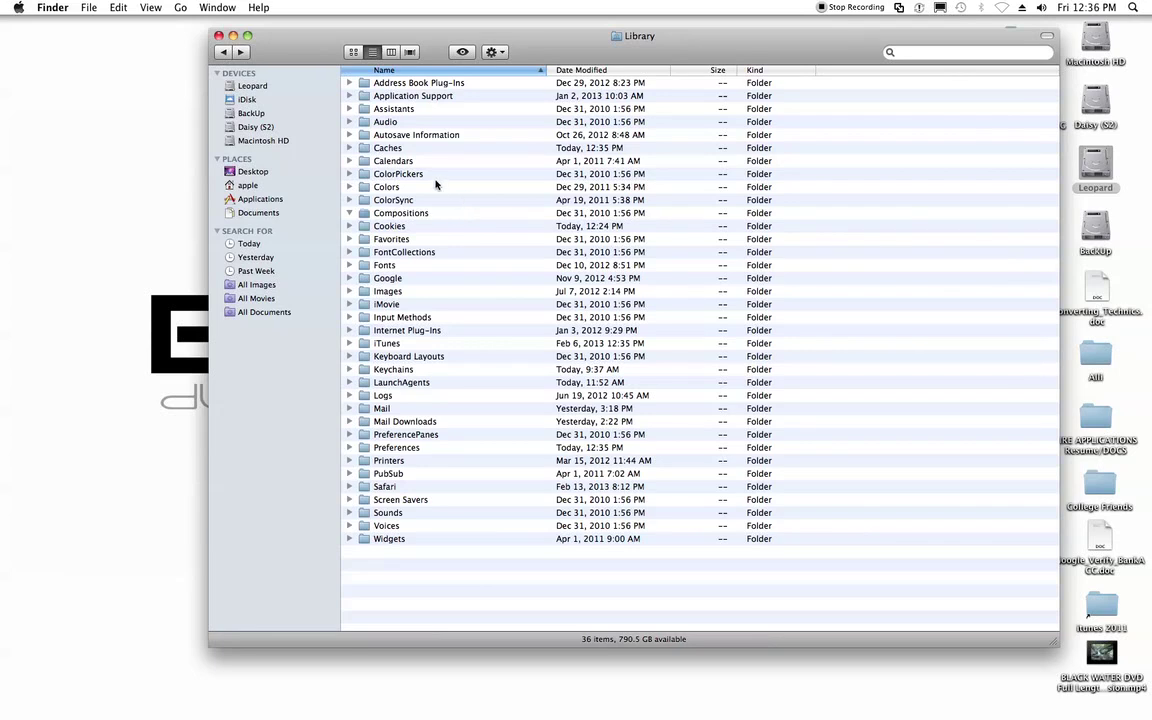
- Move Cookies.plist from Library's Cookies folder to the Dock Trash, then go back to the apple home folder
double_click(400, 161)
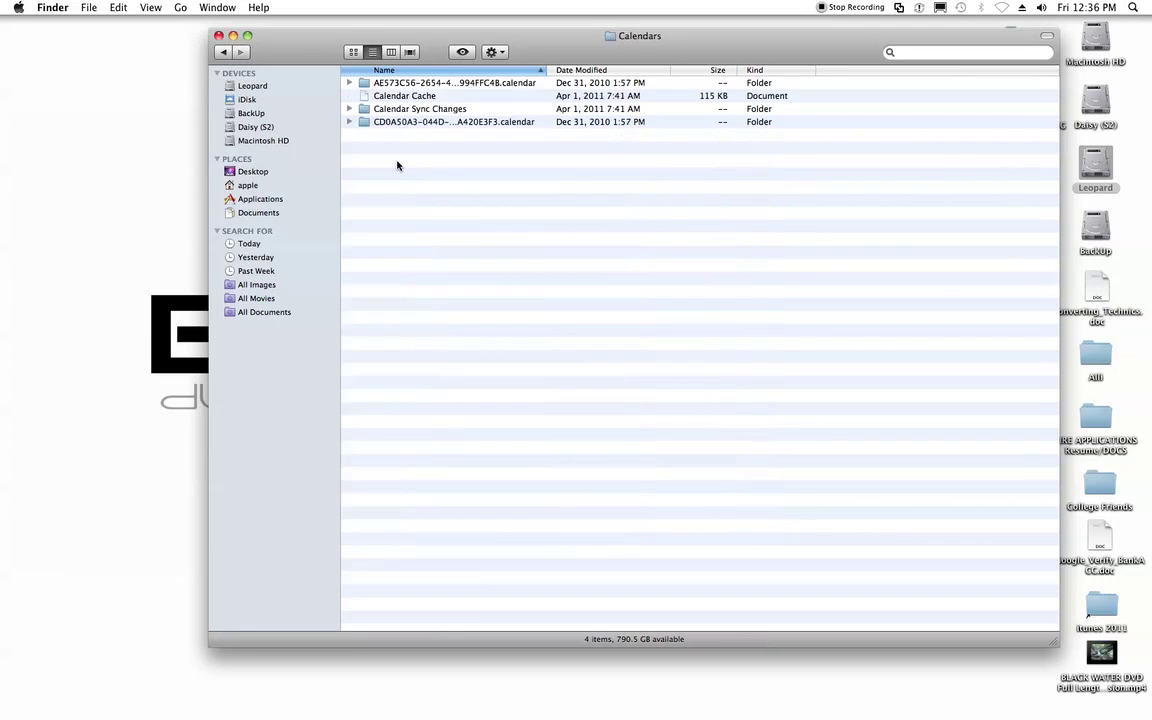
left_click(224, 52)
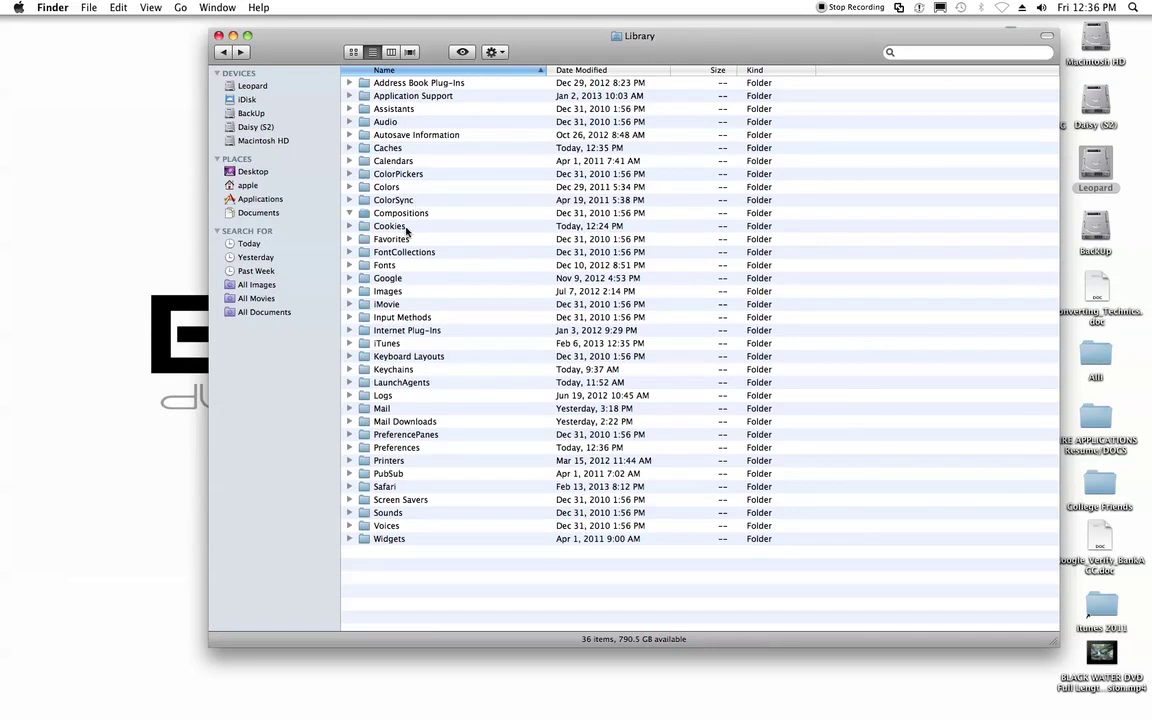
double_click(400, 227)
left_click(401, 87)
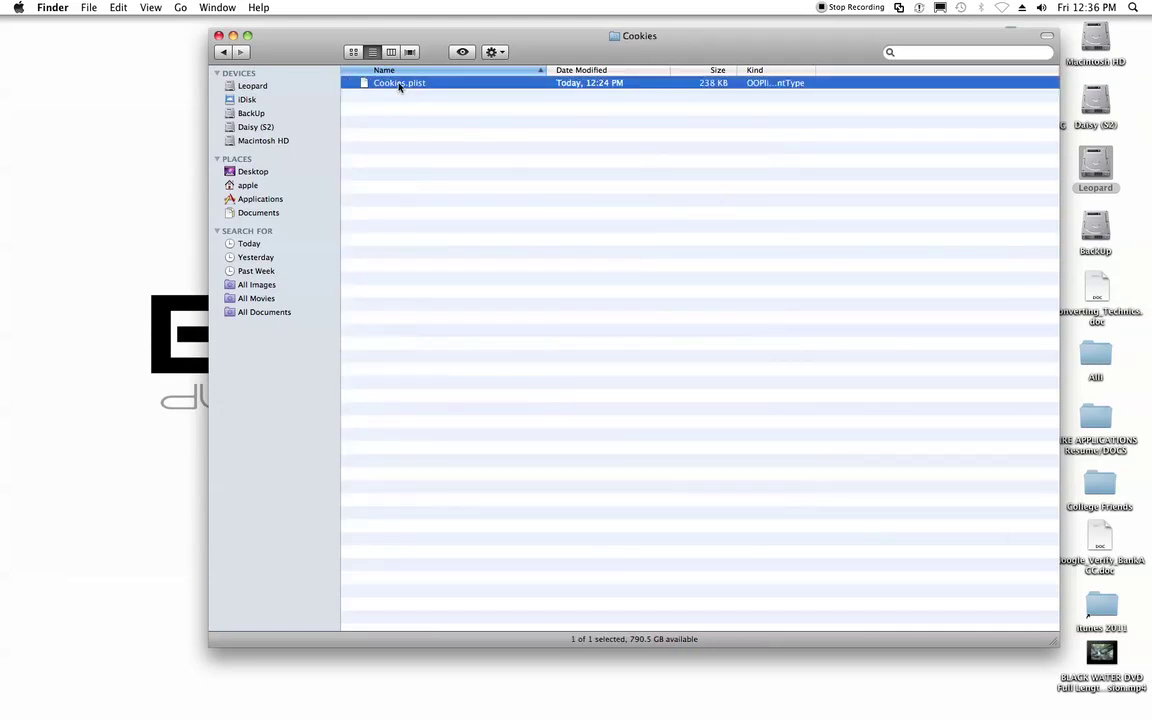
mouse_move(1098, 708)
left_click_drag(1098, 708, 1098, 708)
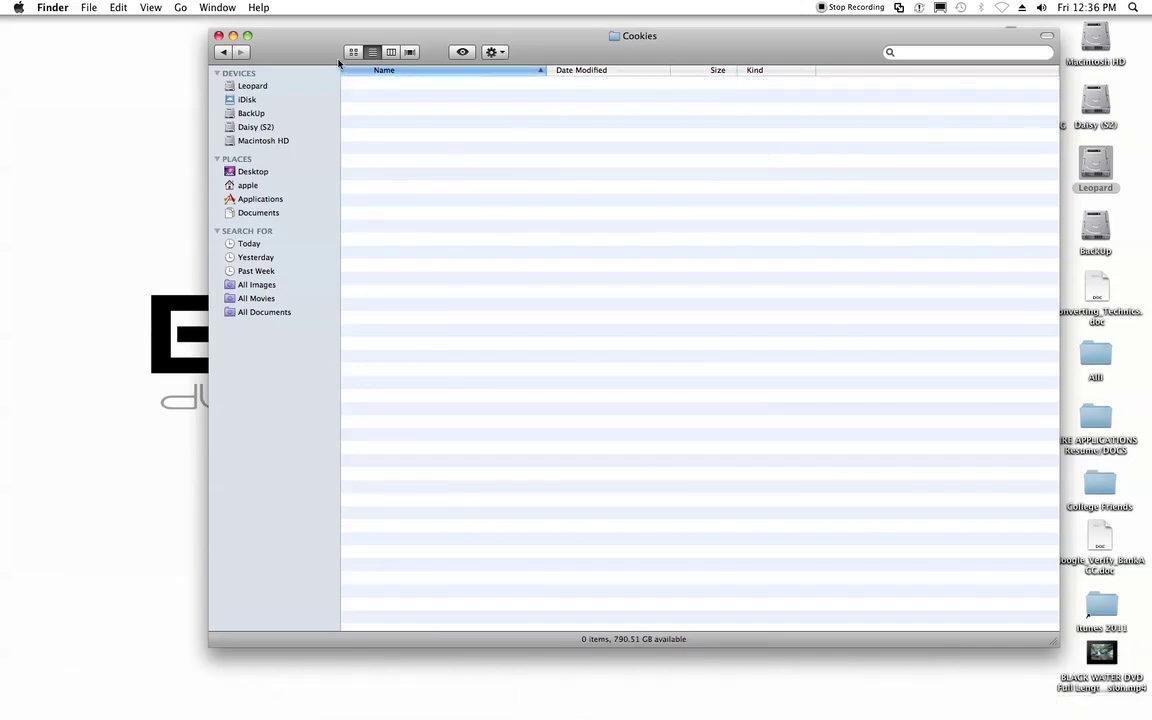
left_click(223, 52)
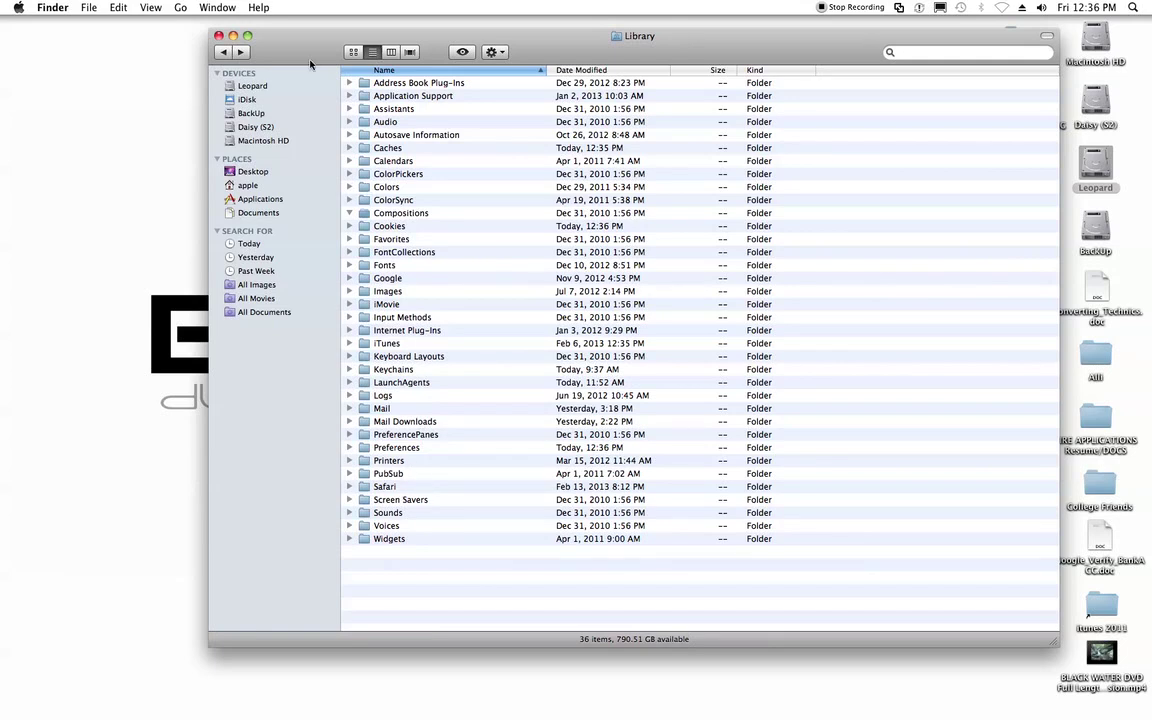
left_click(224, 53)
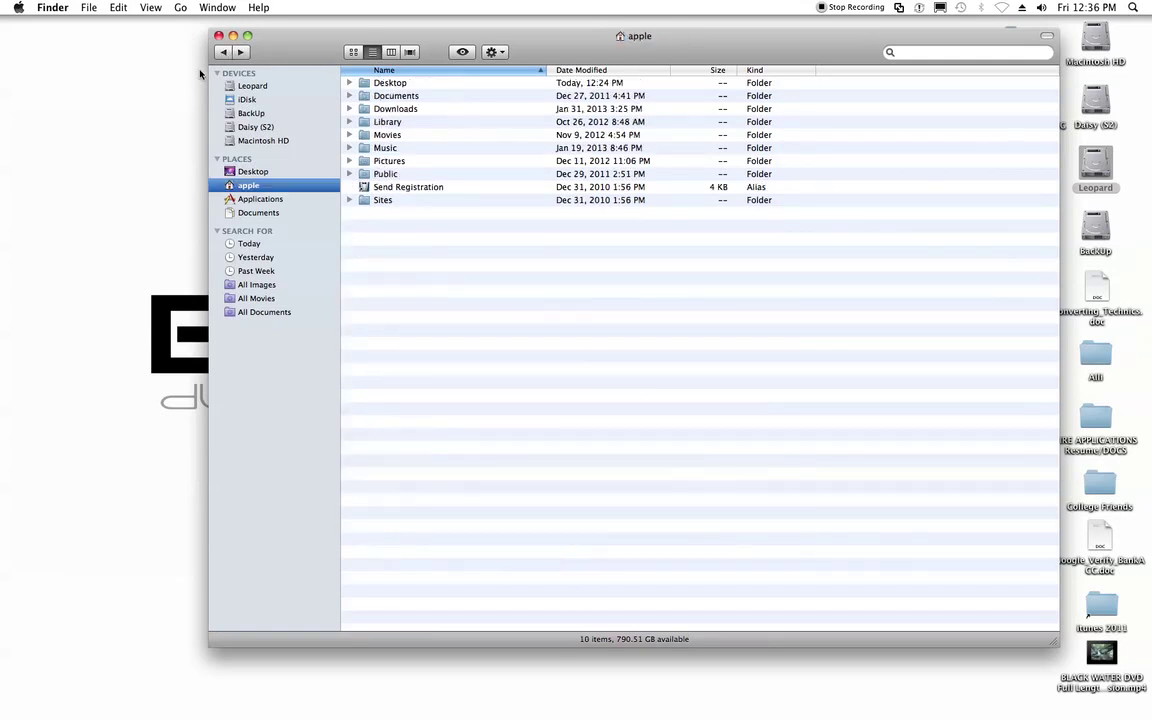
- Close the Finder window and empty the Trash via Finder > Empty Trash, confirming the erase
left_click(223, 54)
left_click(223, 54)
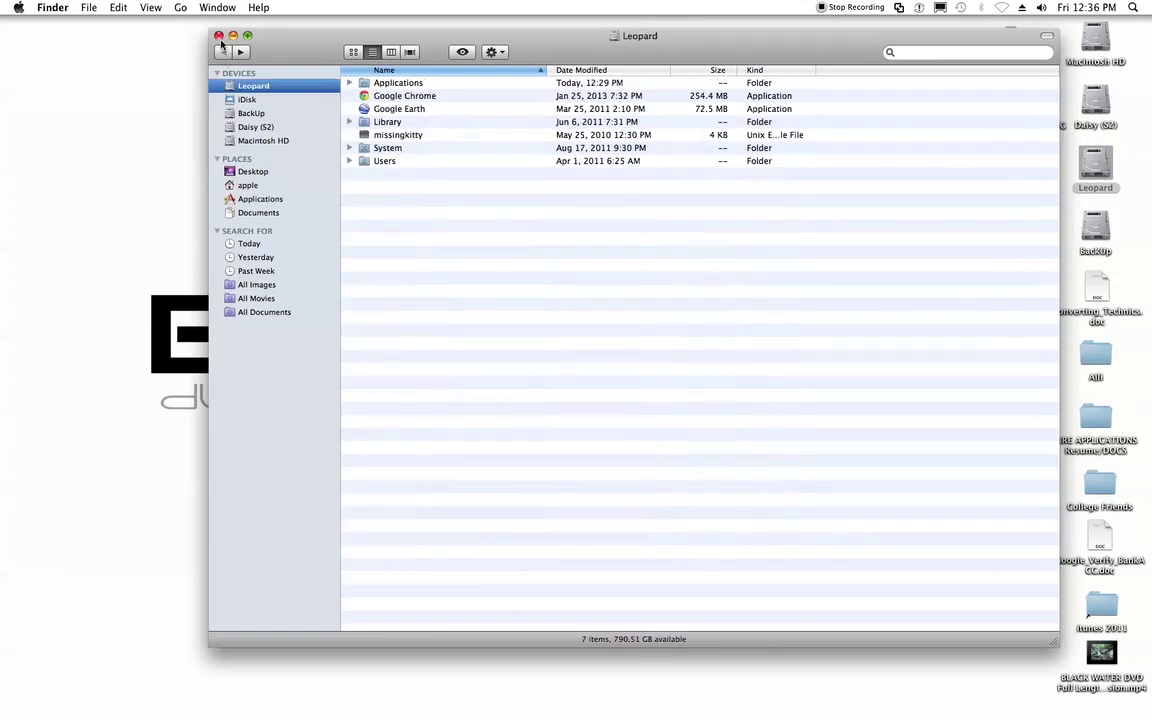
left_click(219, 36)
left_click(86, 7)
mouse_move(61, 7)
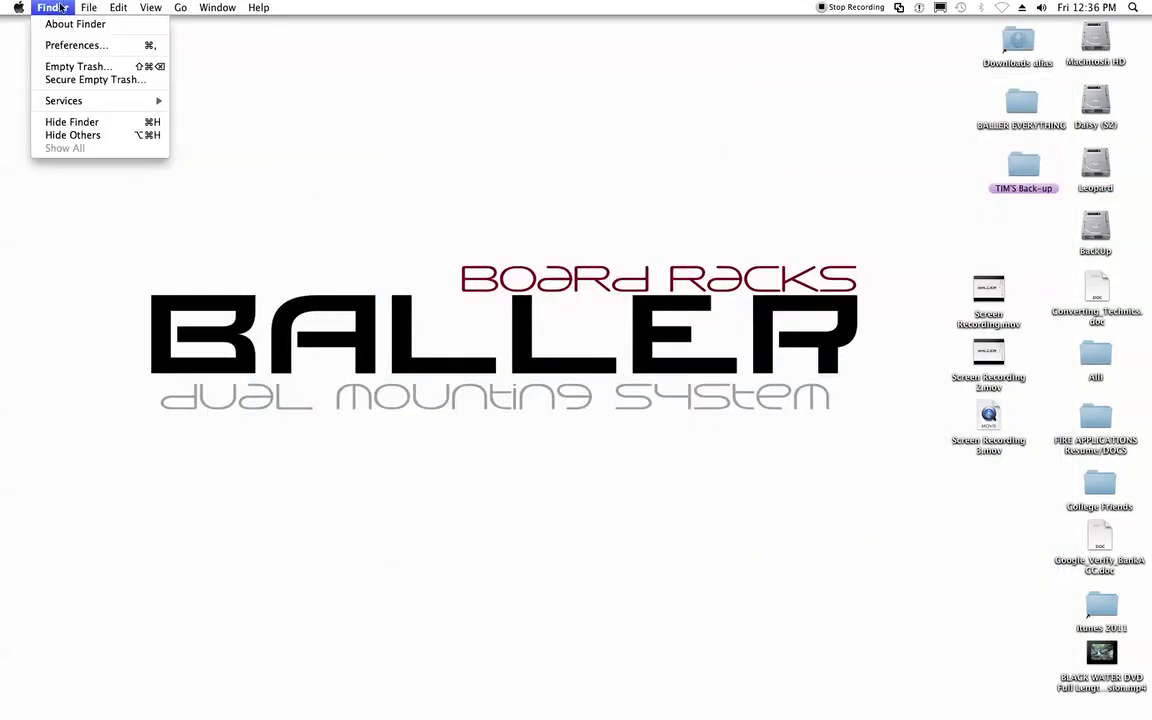
left_click(62, 66)
left_click(664, 251)
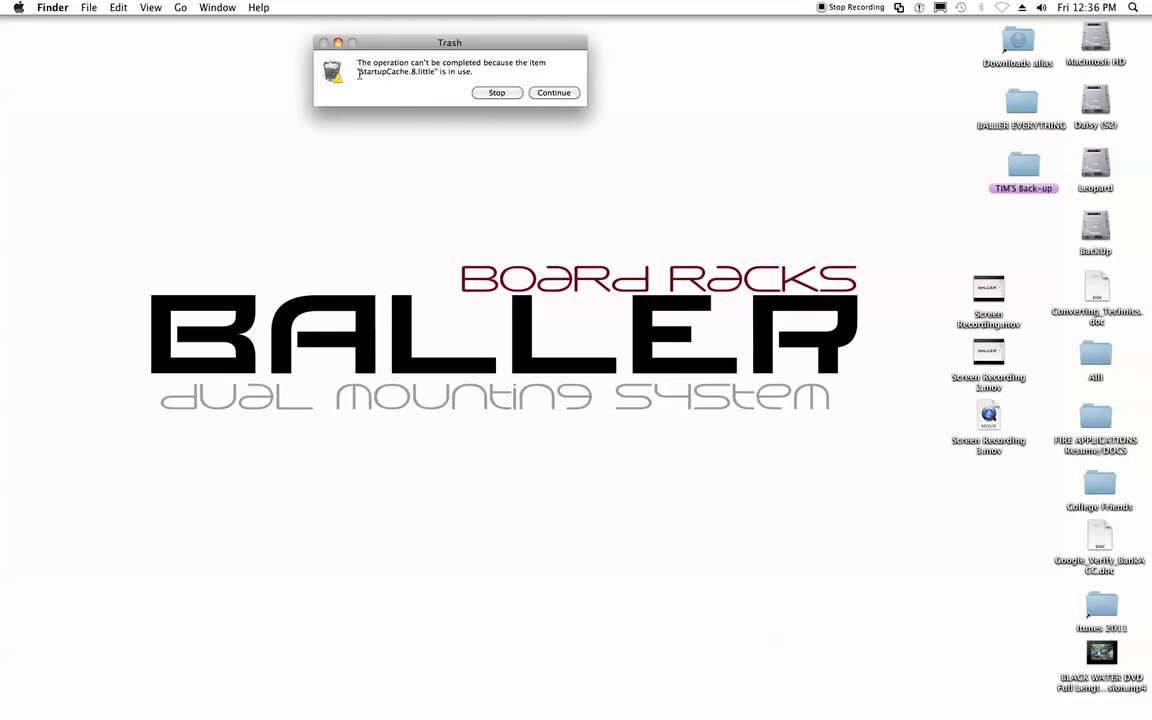
- Copy the in-use file name startupCache.8.little from the error and restore Firefox
left_click_drag(358, 74, 434, 73)
mouse_move(1030, 712)
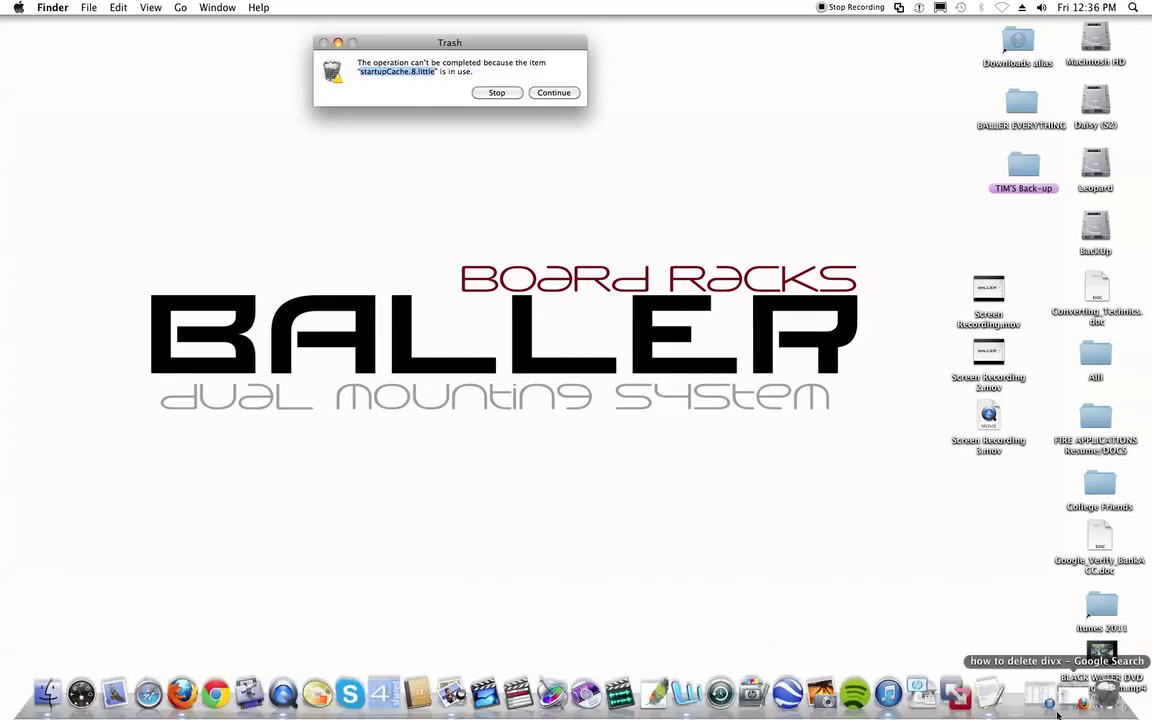
right_click(413, 74)
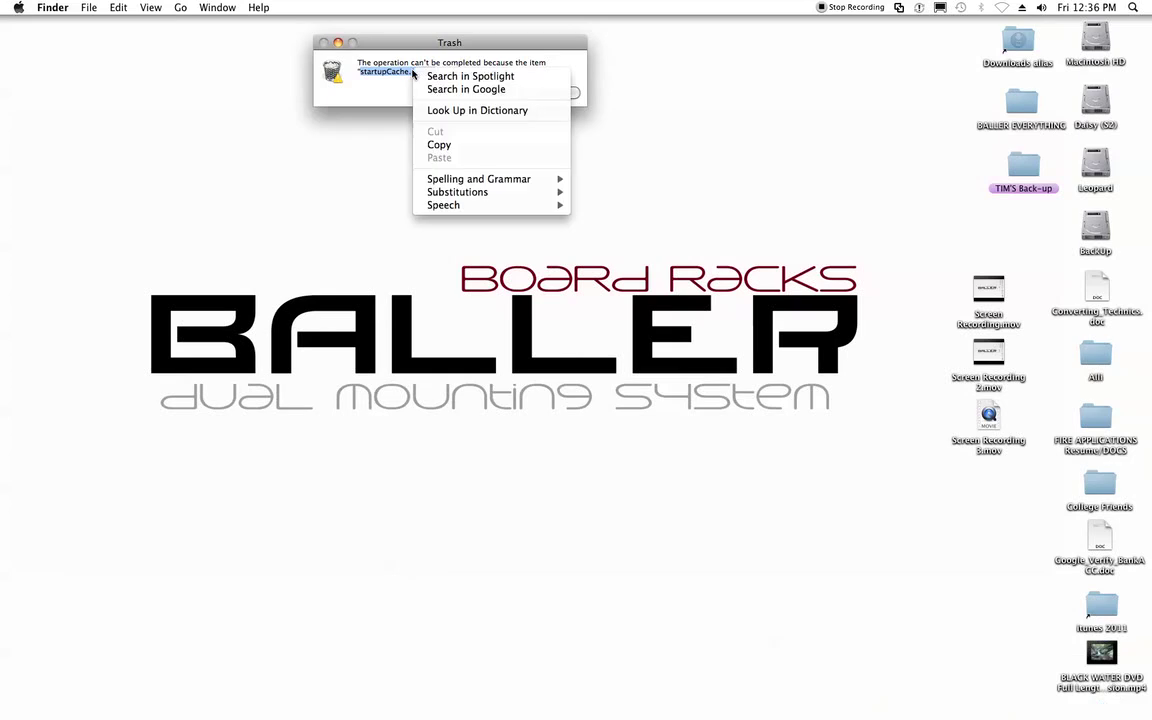
left_click(438, 144)
mouse_move(985, 700)
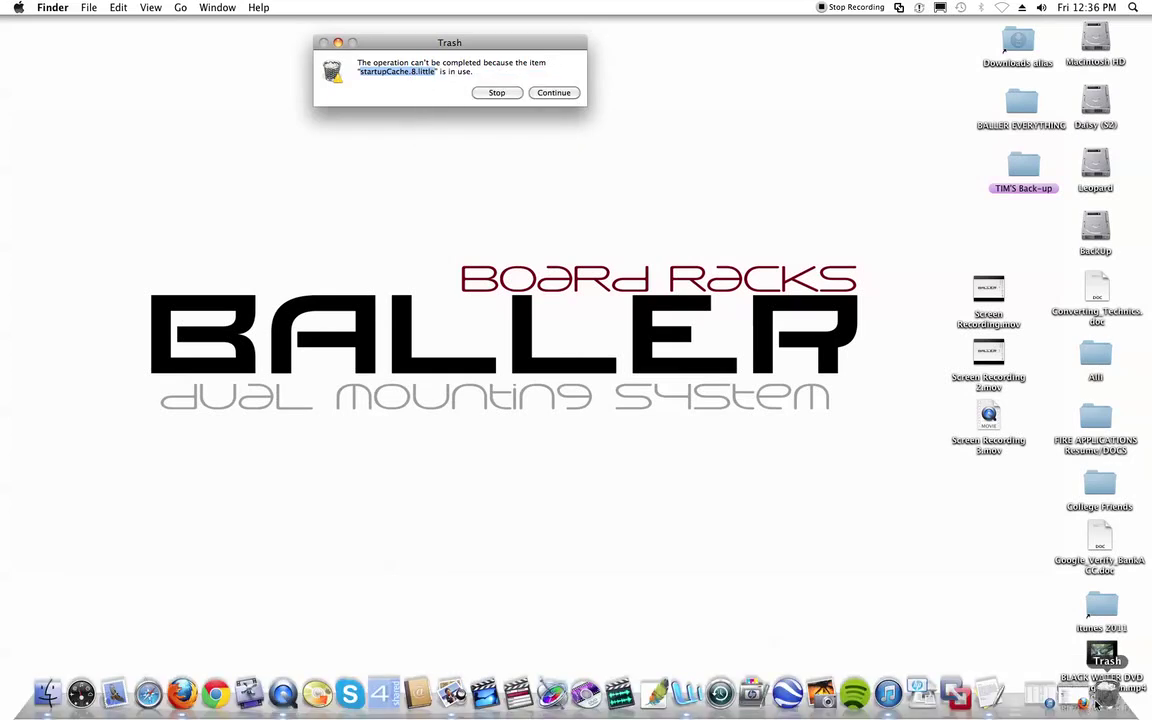
left_click(1088, 701)
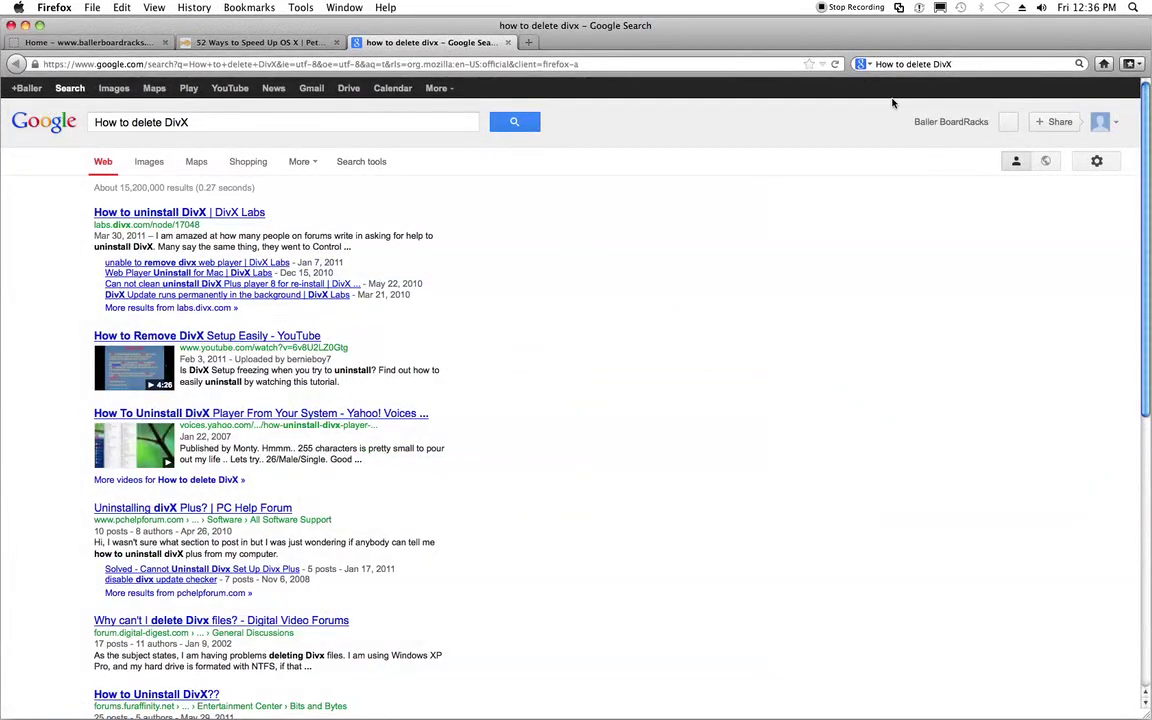
- Replace DivX with the pasted startupCache.8.little query, run the Google search, then minimize Firefox
double_click(946, 64)
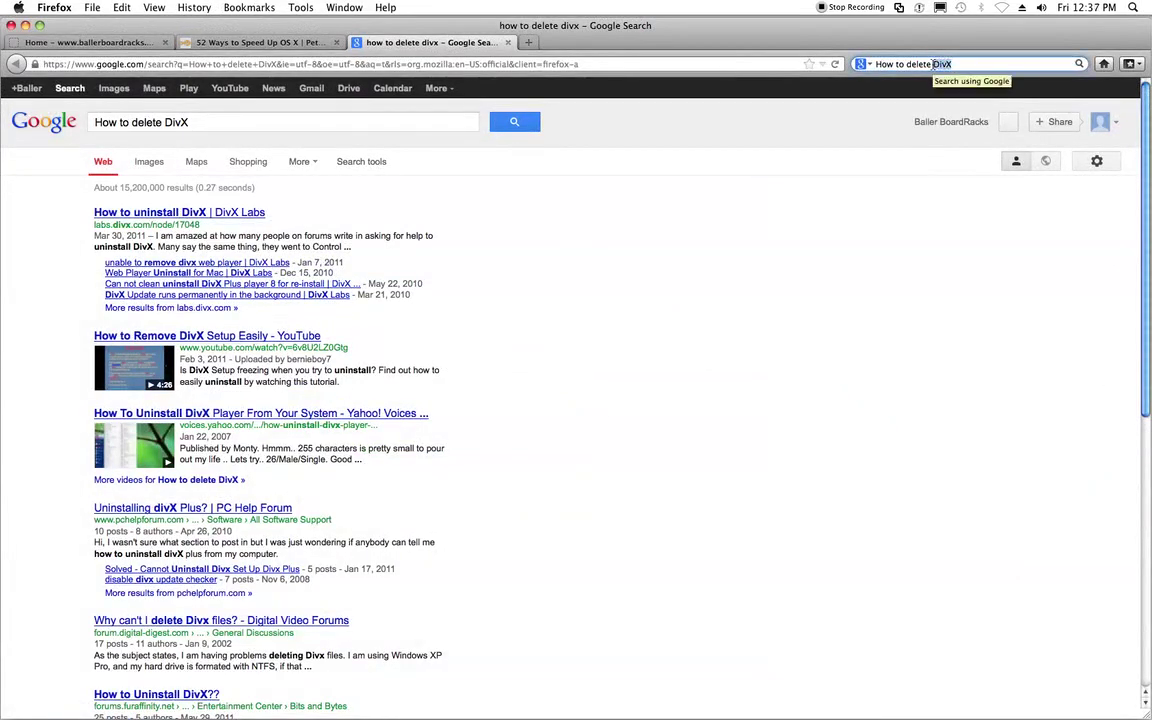
key("super+v")
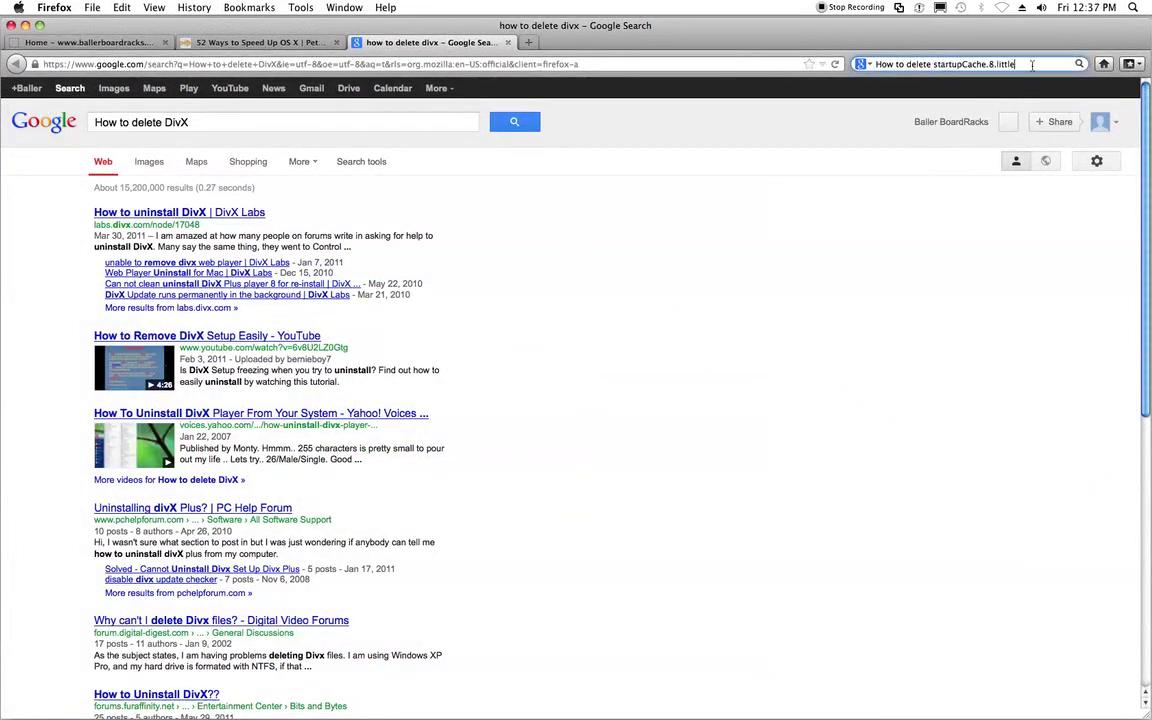
left_click(1079, 64)
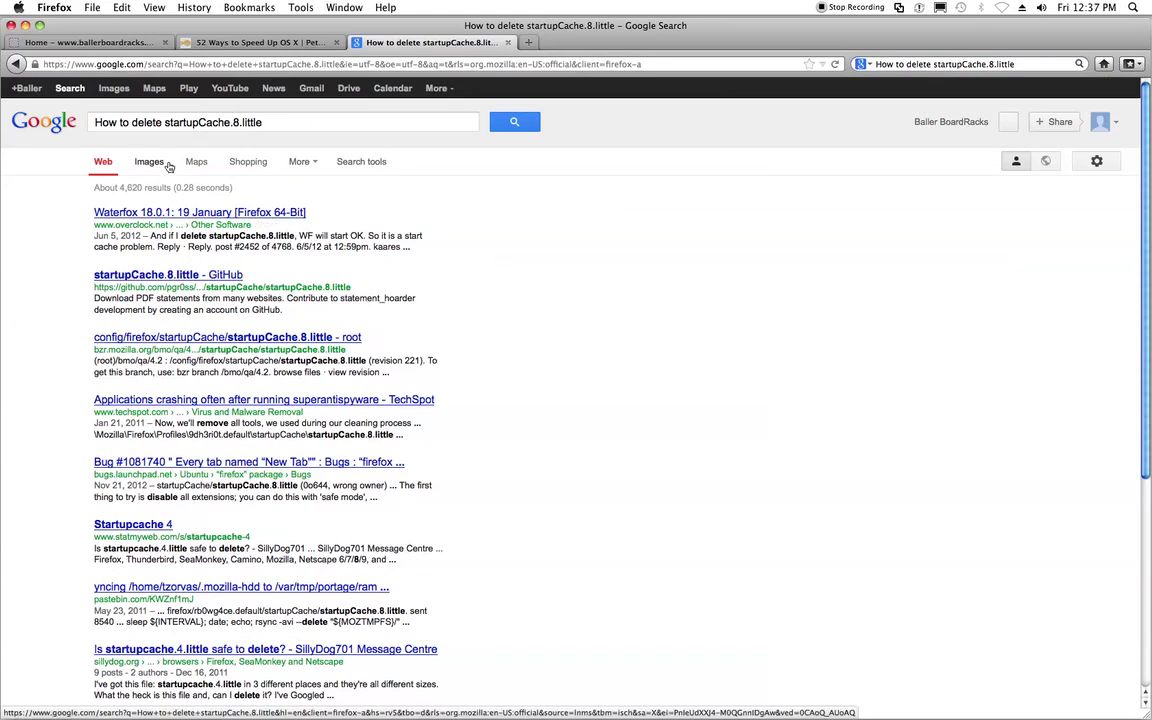
left_click(26, 27)
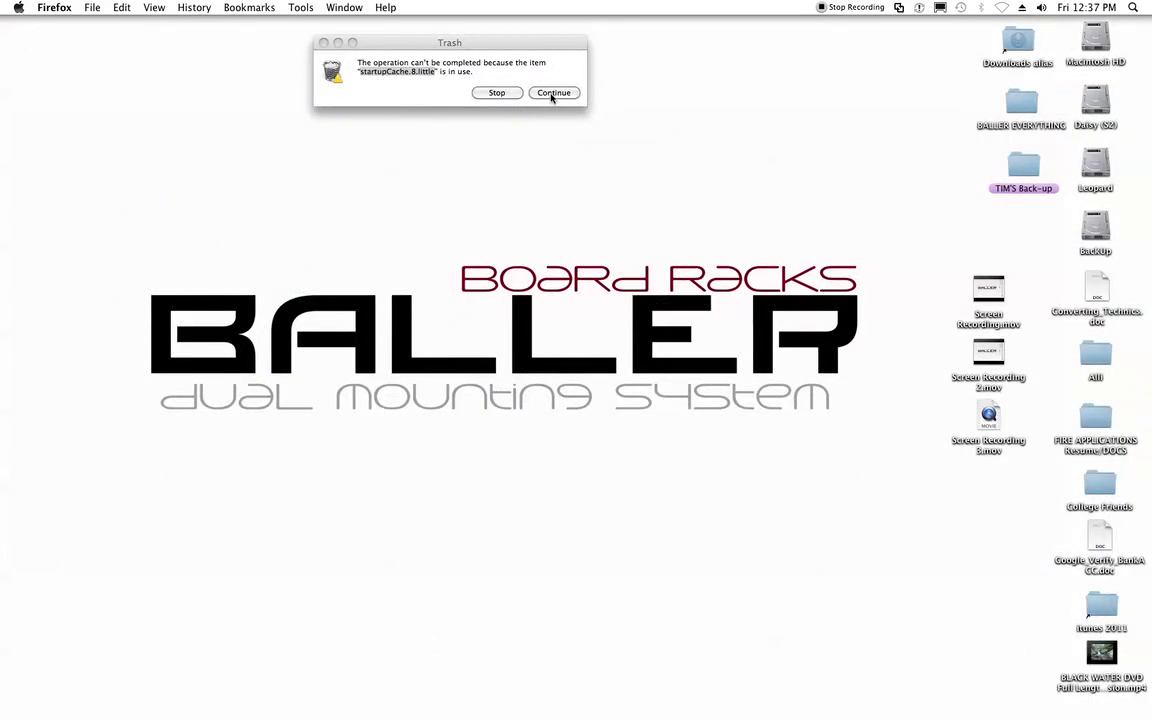
- Skip each in-use file with Continue so emptying resumes, dropping from 8,160 to 5,386 items
left_click(551, 93)
left_click(553, 93)
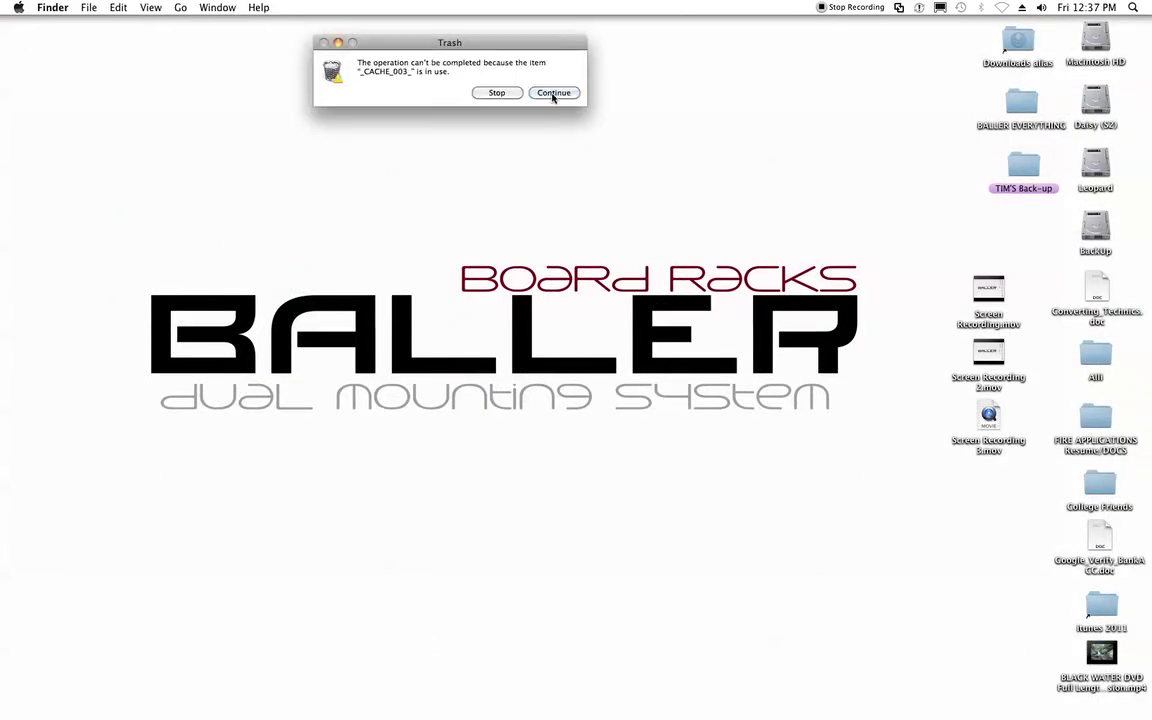
left_click(553, 93)
left_click(553, 93)
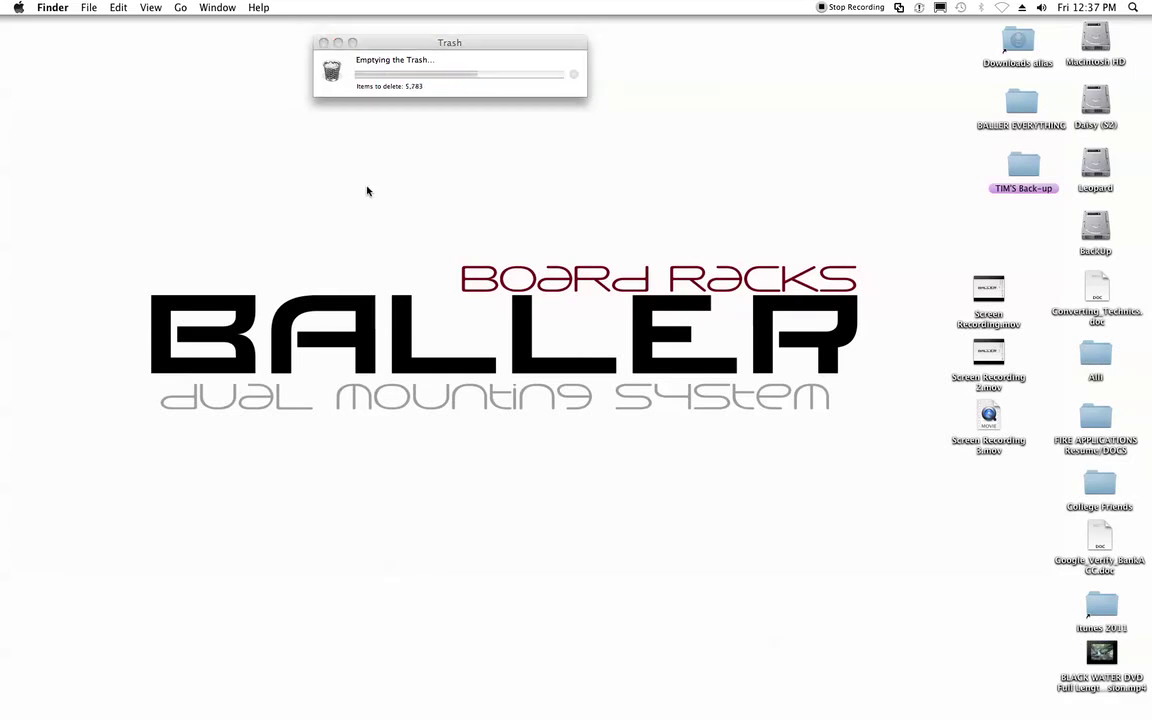
mouse_move(318, 710)
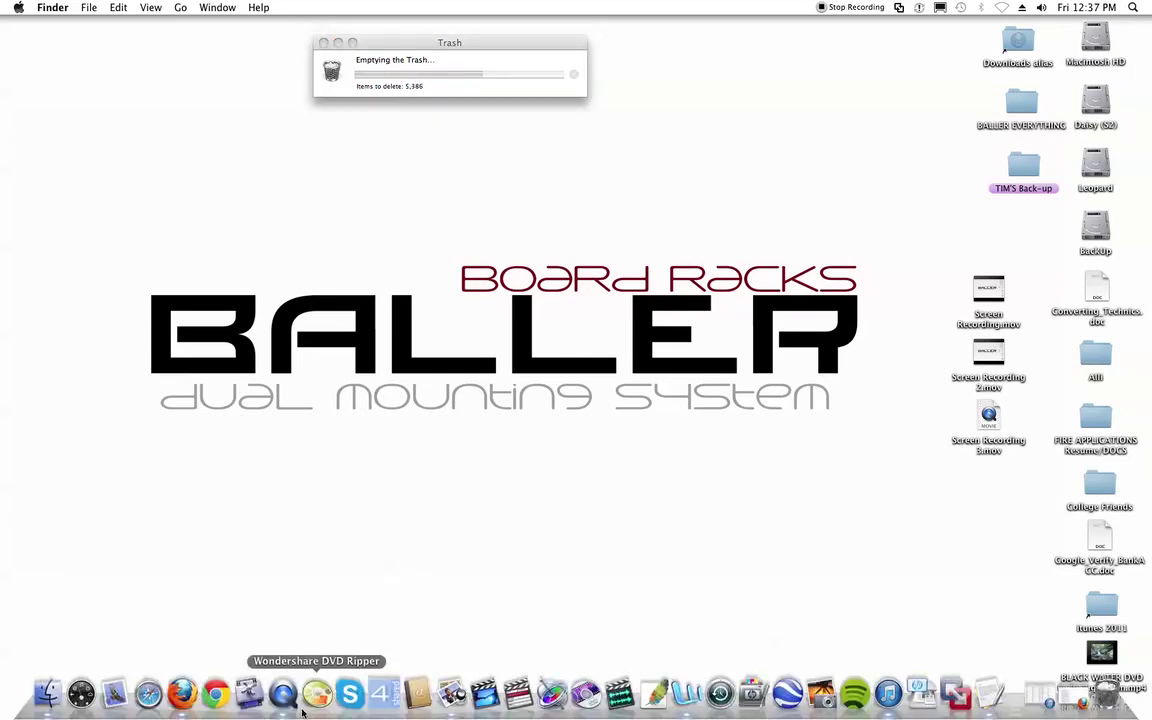